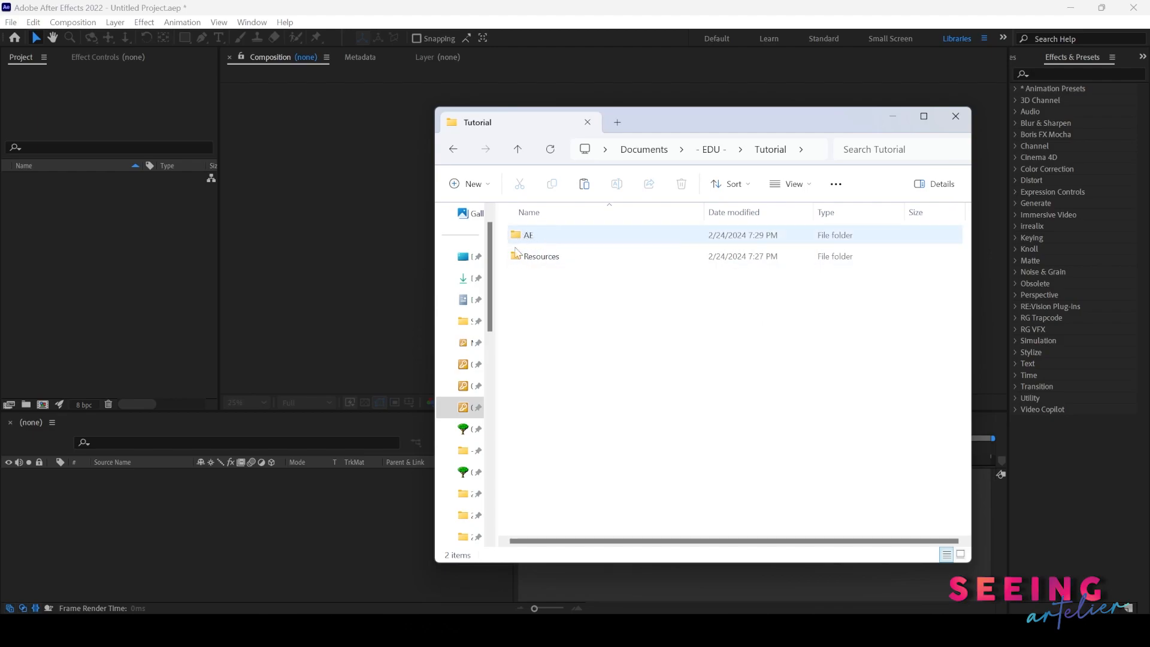
- Browse the Tutorial Resources folders in File Explorer to review the 3D_Seq and PNG_Seq image sequences
{"action": "double_click", "coordinate": [544, 262]}
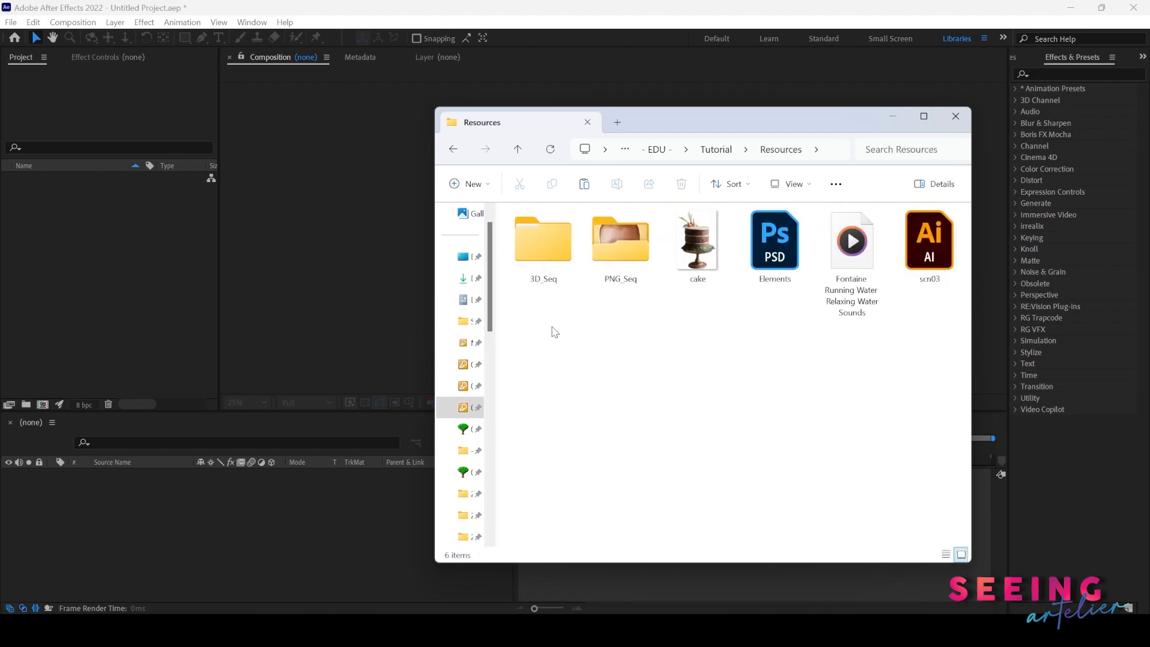
{"action": "left_click", "coordinate": [557, 267]}
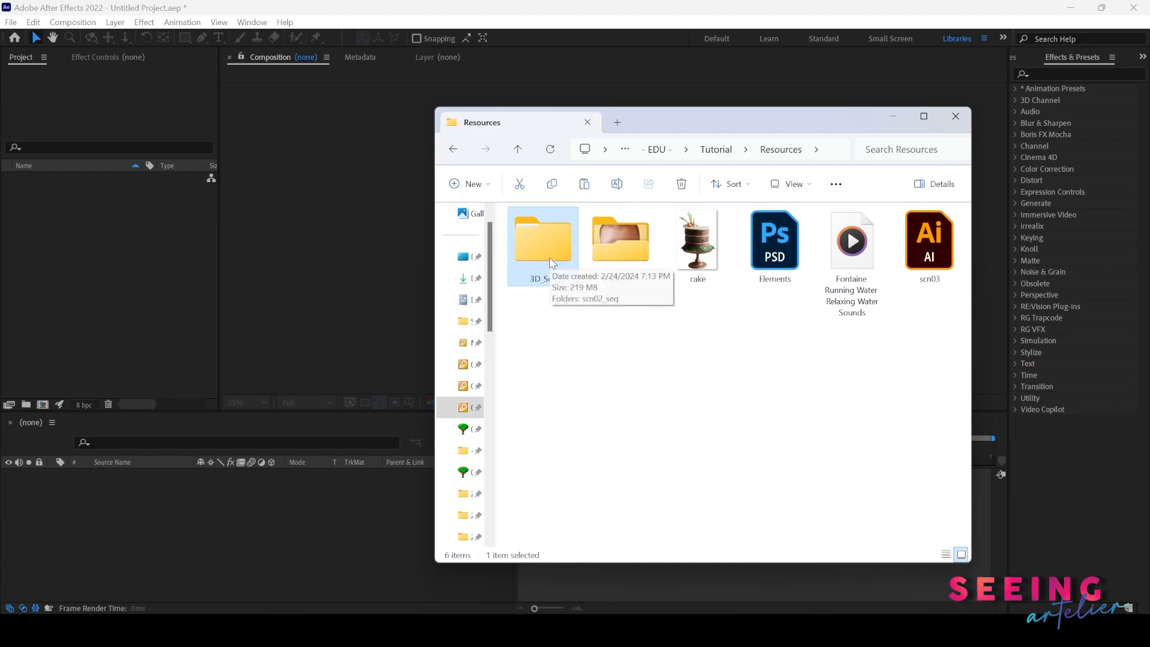
{"action": "double_click", "coordinate": [548, 256]}
{"action": "double_click", "coordinate": [546, 234]}
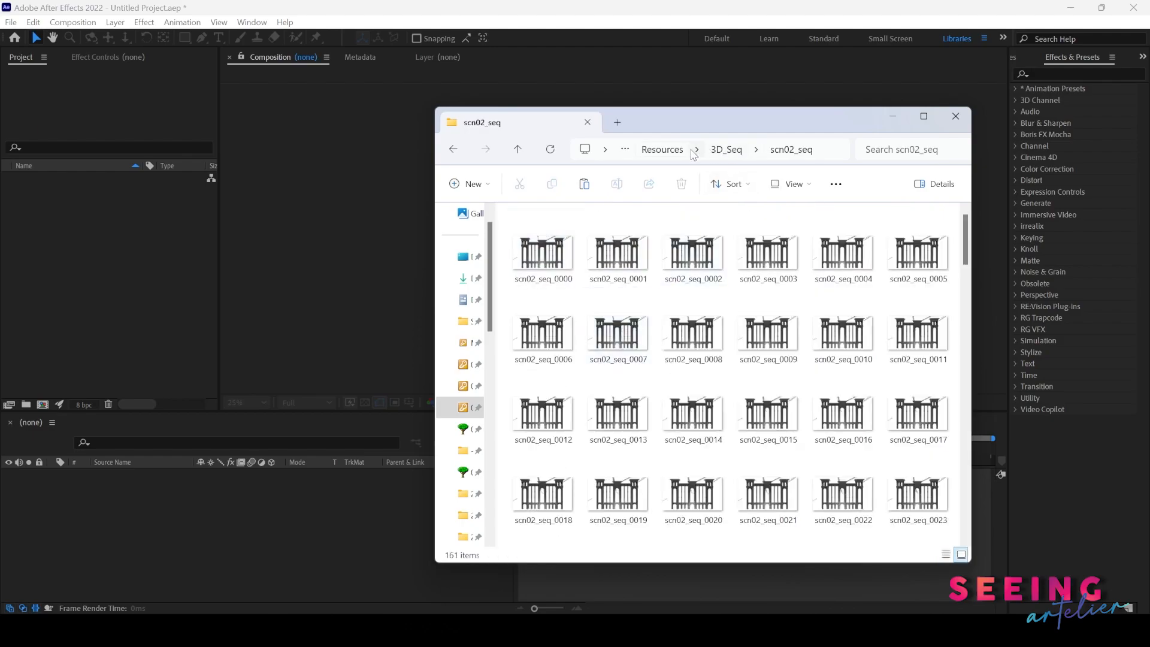
{"action": "left_click", "coordinate": [677, 150]}
{"action": "double_click", "coordinate": [629, 256]}
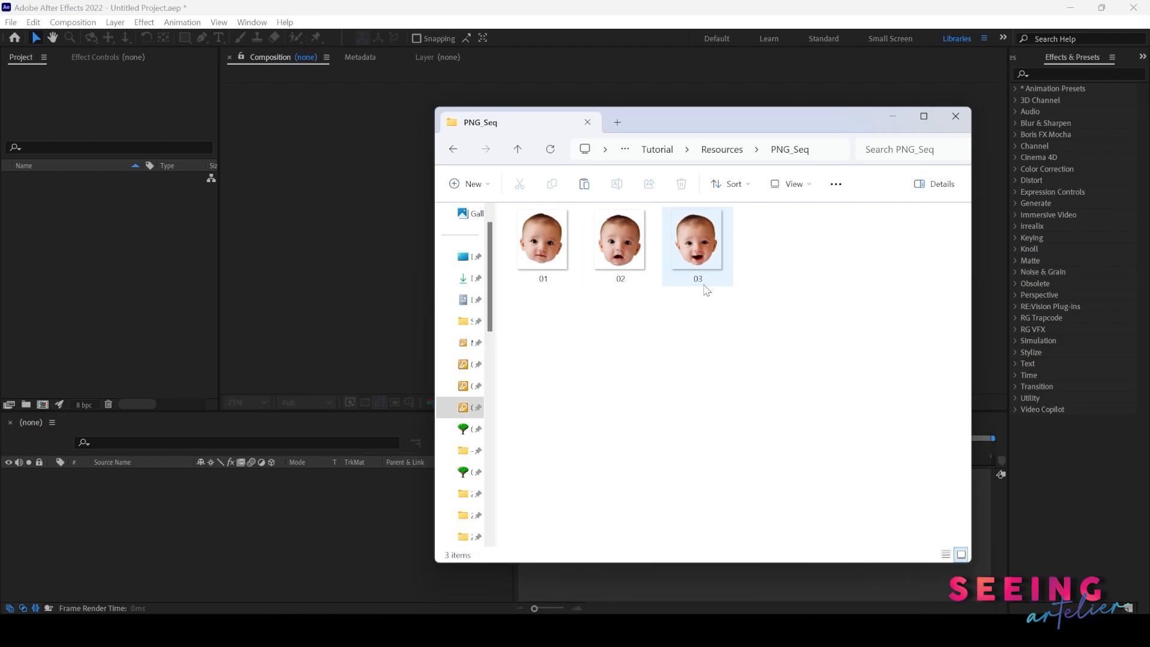
{"action": "key", "text": "alt+Up"}
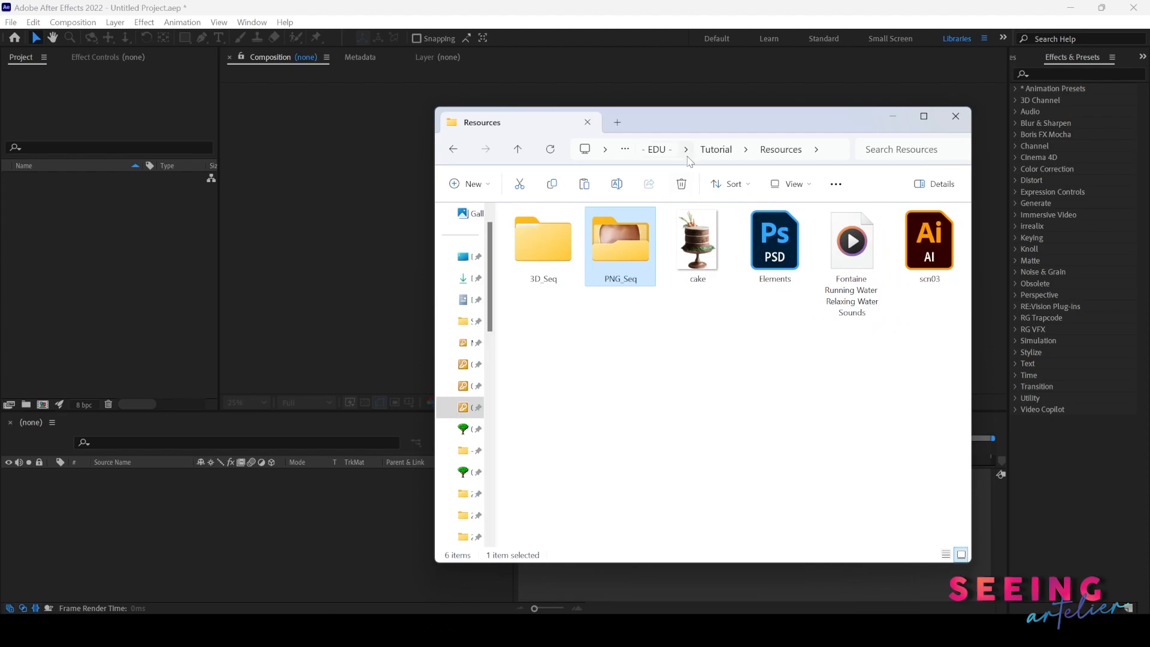
{"action": "left_click", "coordinate": [708, 153]}
- Create a new project folder named Resources
{"action": "left_click", "coordinate": [196, 294]}
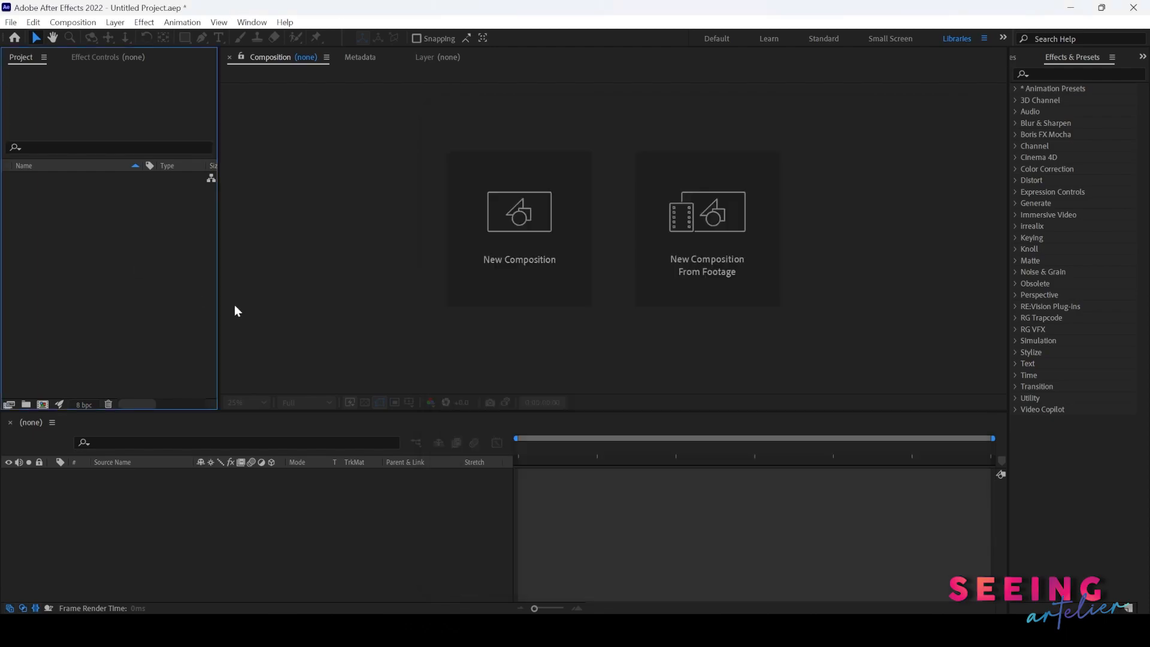
{"action": "left_click", "coordinate": [26, 405]}
{"action": "type", "text": "Resources"}
{"action": "key", "text": "Return"}
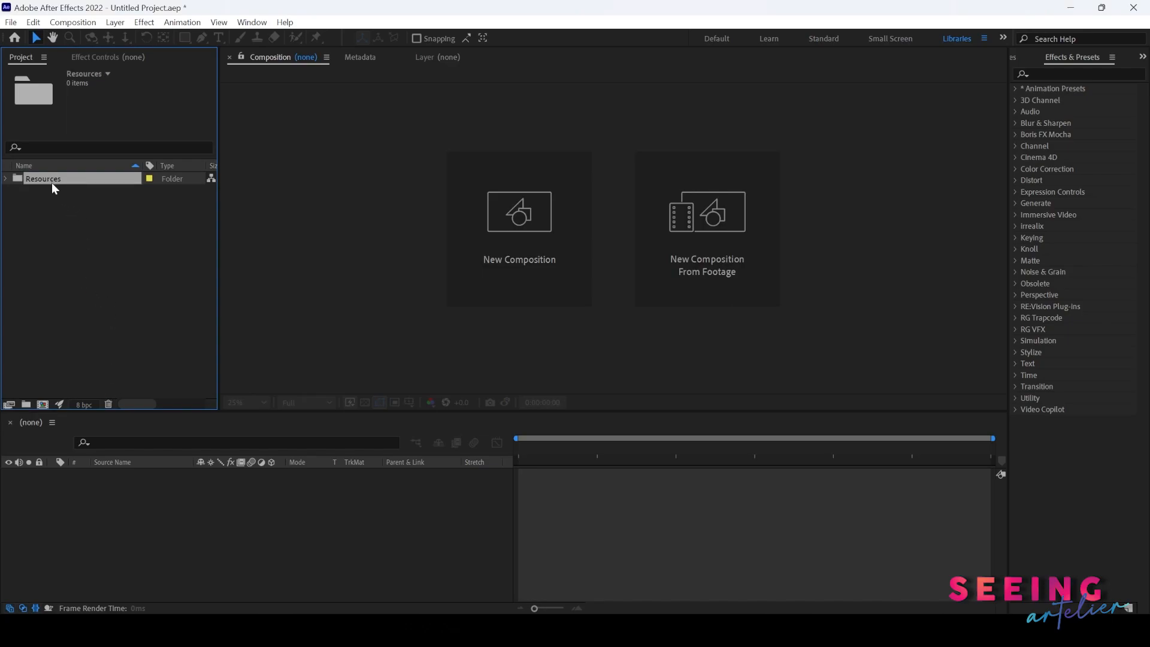
- Import the scn02_seq image series from Resources > 3D_Seq > scn02_seq as a PNG sequence
{"action": "key", "text": "ctrl+i"}
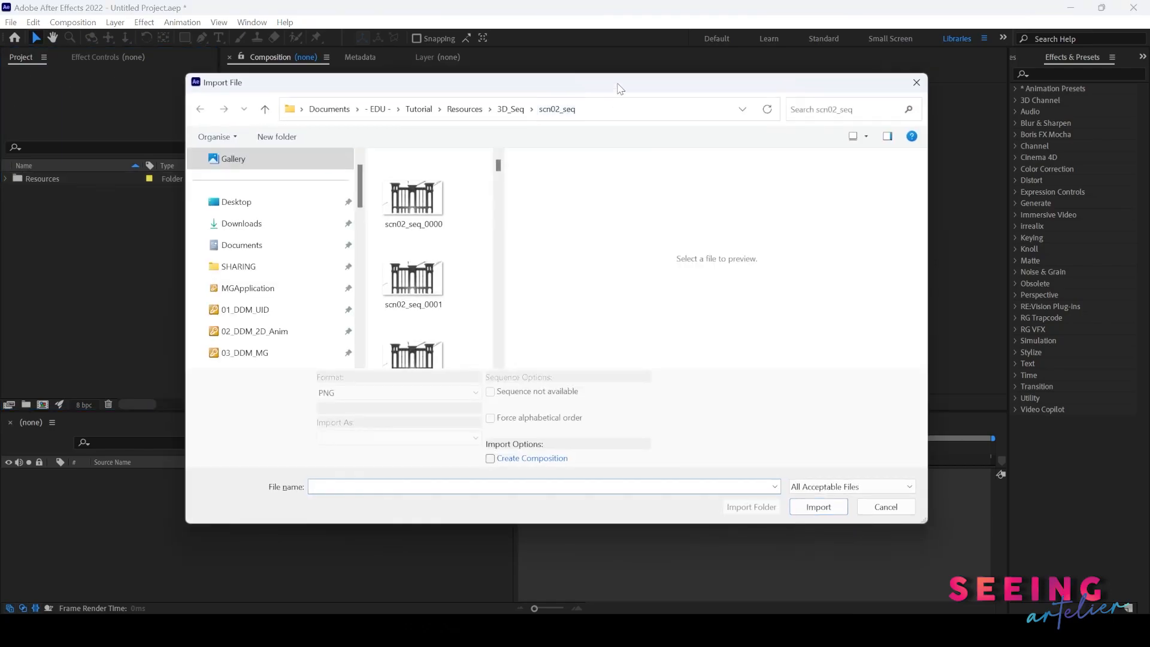
{"action": "left_click_drag", "start_coordinate": [585, 84], "coordinate": [654, 82]}
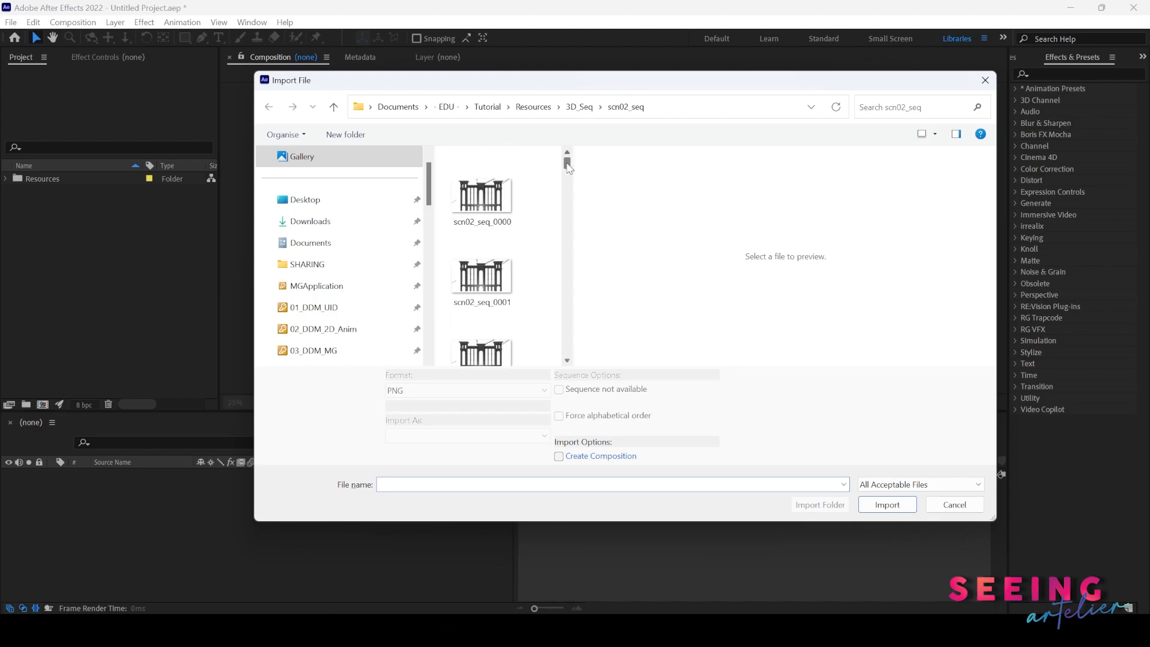
{"action": "left_click", "coordinate": [533, 106]}
{"action": "double_click", "coordinate": [480, 179]}
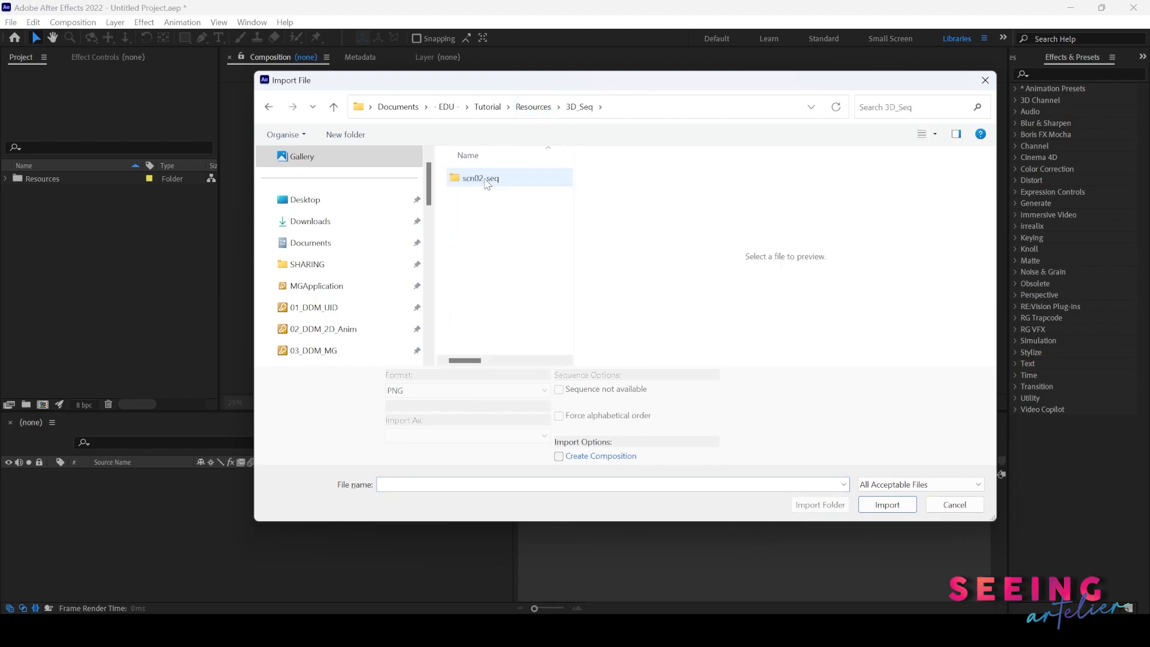
{"action": "double_click", "coordinate": [475, 182]}
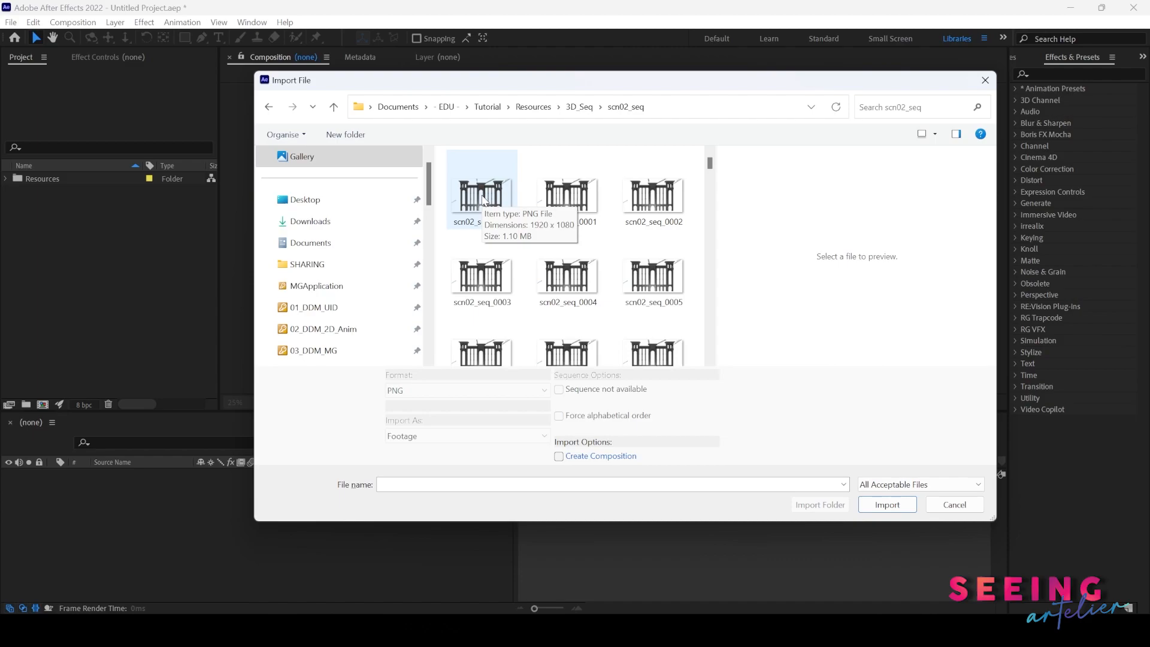
{"action": "left_click", "coordinate": [482, 195]}
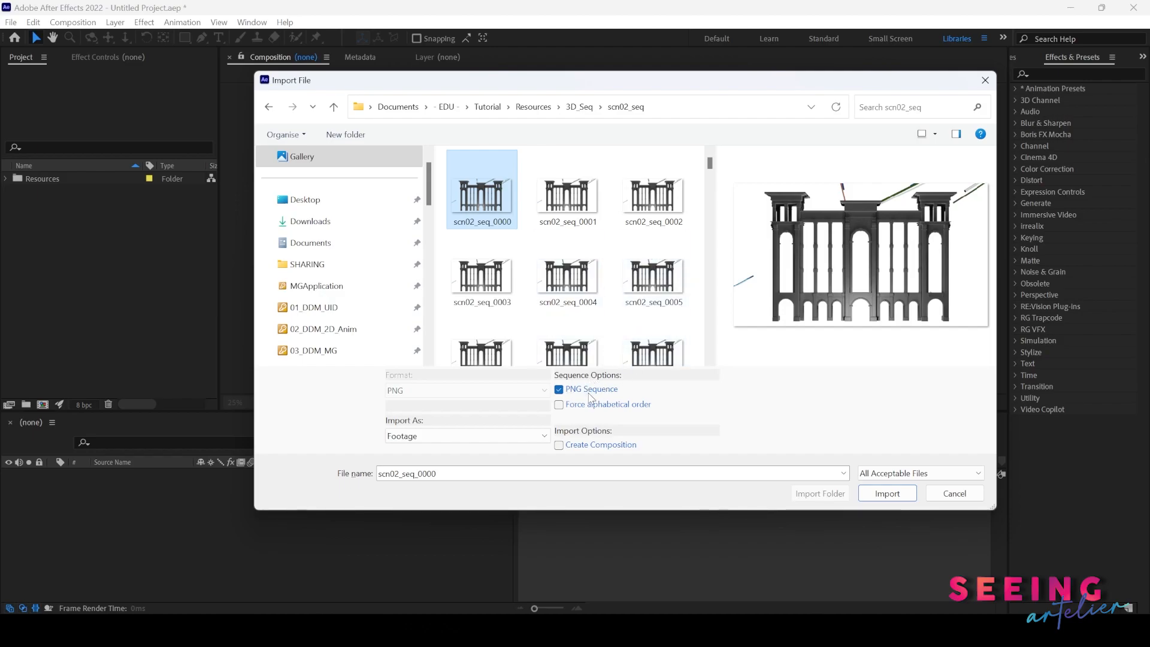
{"action": "left_click", "coordinate": [887, 493]}
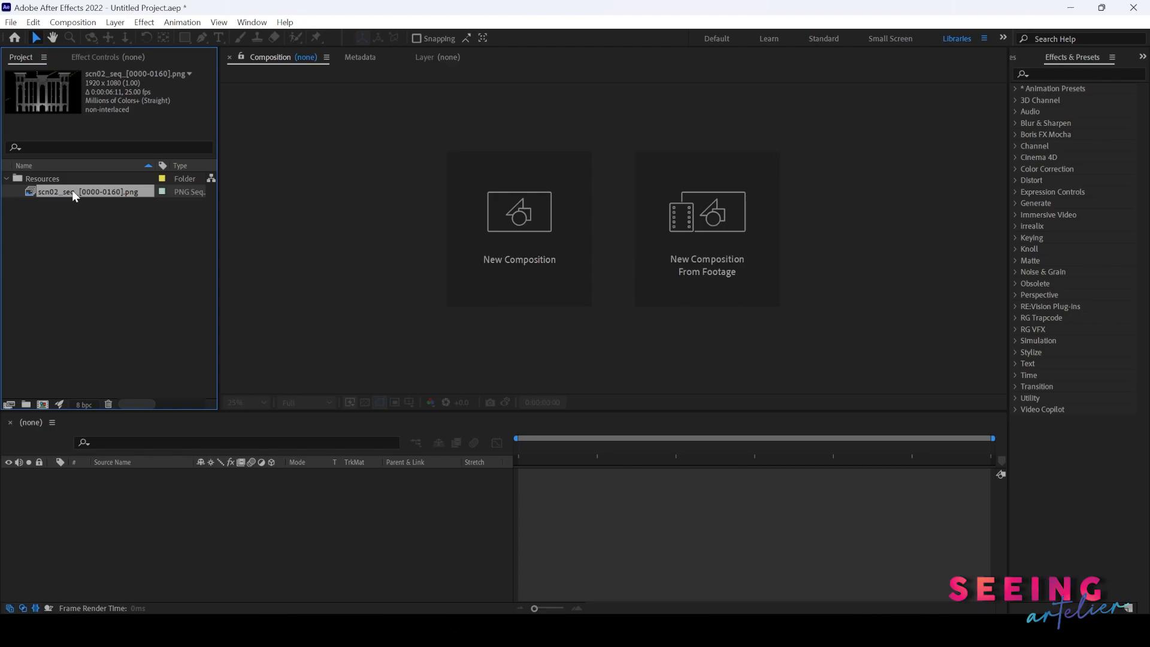
- Create a composition from the scn02_seq footage and move it out of the Resources folder
{"action": "left_click_drag", "start_coordinate": [72, 189], "coordinate": [232, 545]}
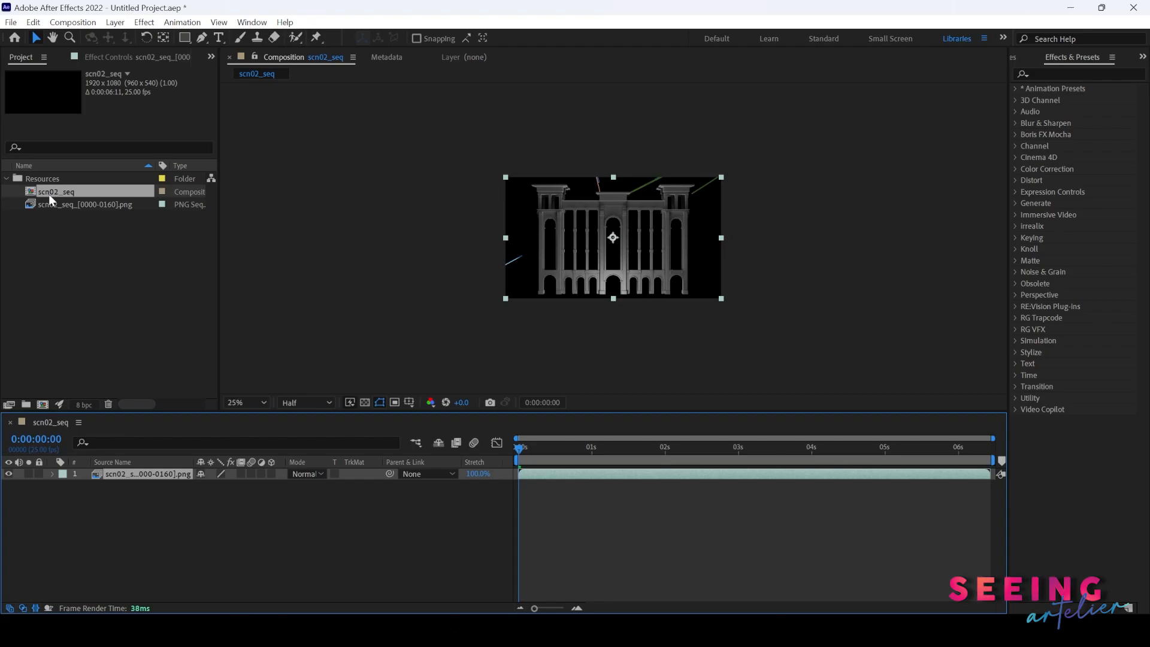
{"action": "left_click_drag", "start_coordinate": [52, 193], "coordinate": [52, 253]}
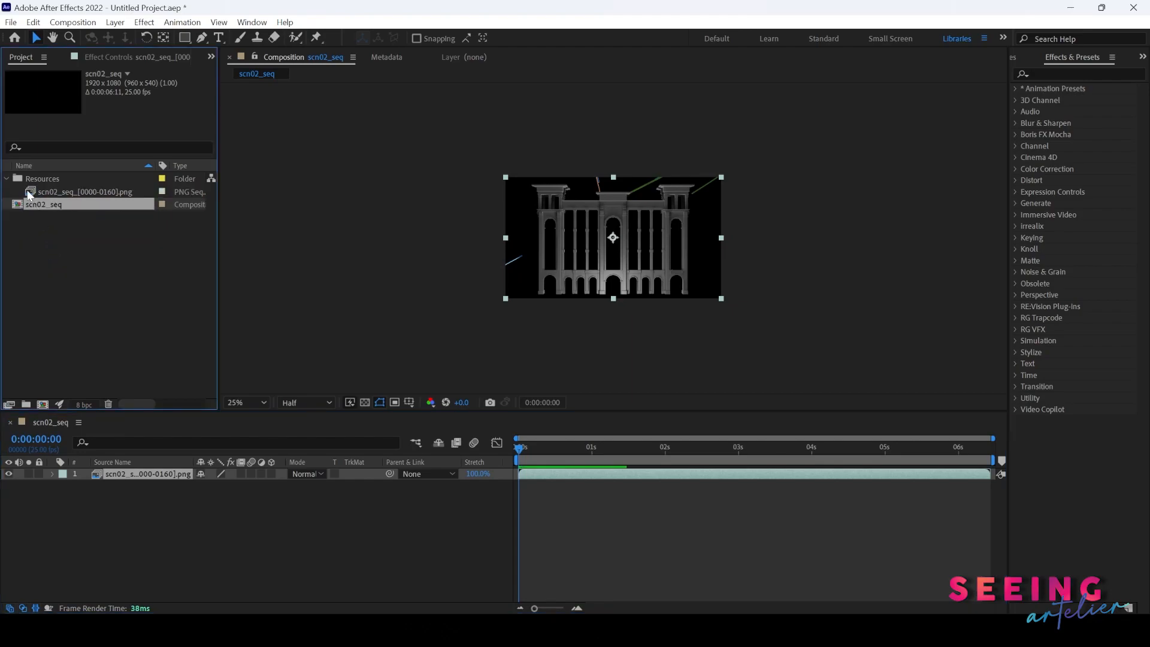
- Create a new folder named COMP and move the scn02_seq composition into it
{"action": "left_click", "coordinate": [26, 404]}
{"action": "type", "text": "COM"}
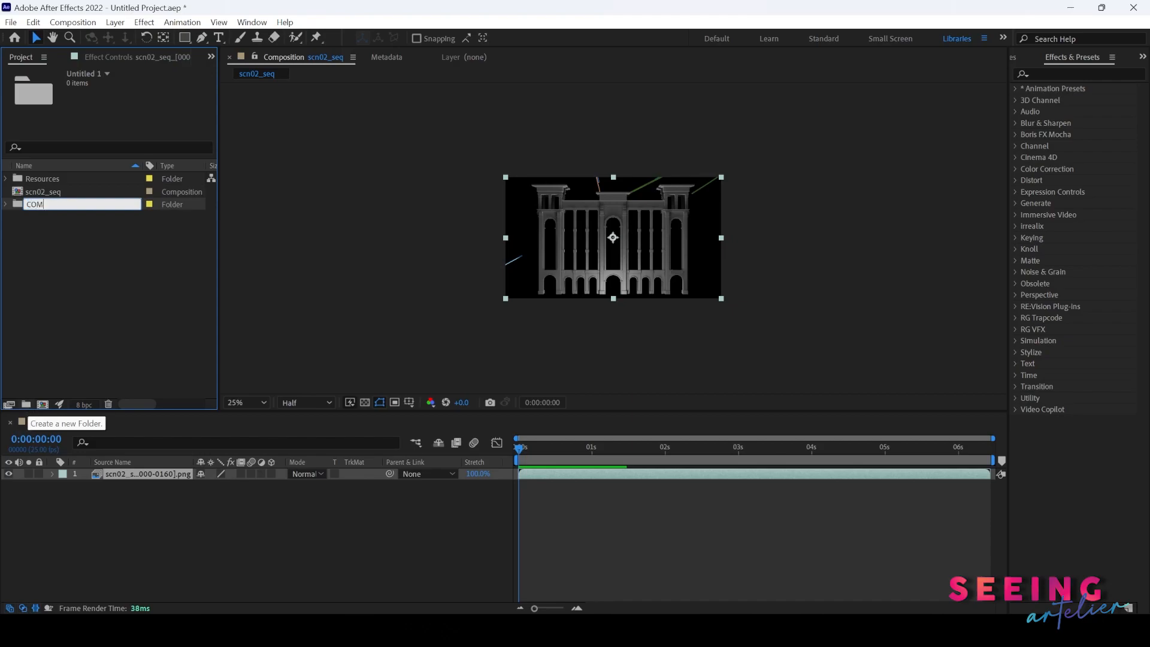
{"action": "type", "text": "P"}
{"action": "key", "text": "Return"}
{"action": "left_click_drag", "start_coordinate": [38, 207], "coordinate": [43, 178]}
{"action": "left_click", "coordinate": [6, 179]}
- Scrub through the composition at 50% zoom and turn on the transparency grid in the viewer
{"action": "left_click_drag", "start_coordinate": [519, 448], "coordinate": [697, 508]}
{"action": "scroll", "coordinate": [618, 278], "scroll_direction": "up", "scroll_amount": 2}
{"action": "left_click", "coordinate": [521, 509]}
{"action": "left_click_drag", "start_coordinate": [538, 448], "coordinate": [830, 449]}
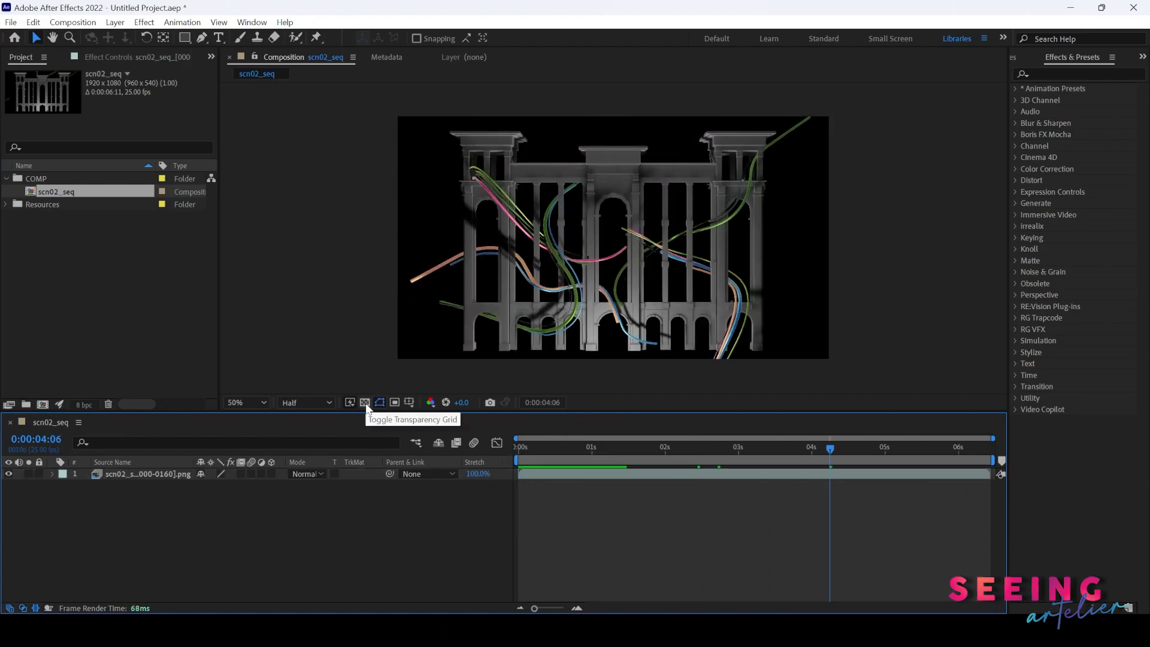
{"action": "left_click", "coordinate": [364, 403]}
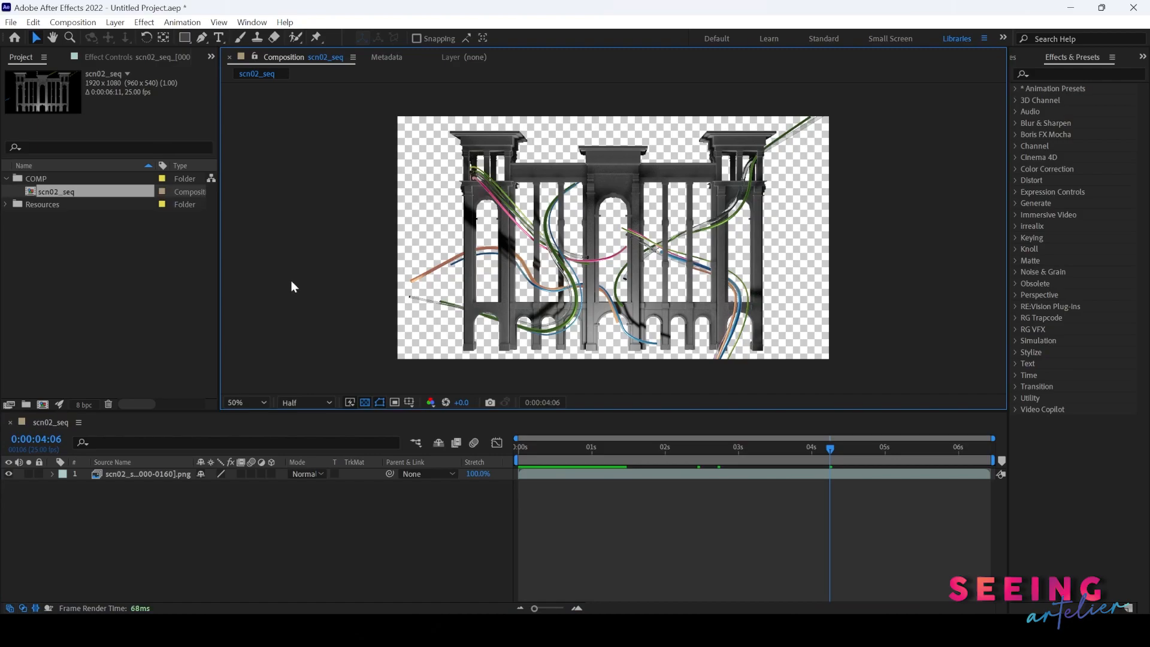
{"action": "left_click_drag", "start_coordinate": [588, 448], "coordinate": [853, 448]}
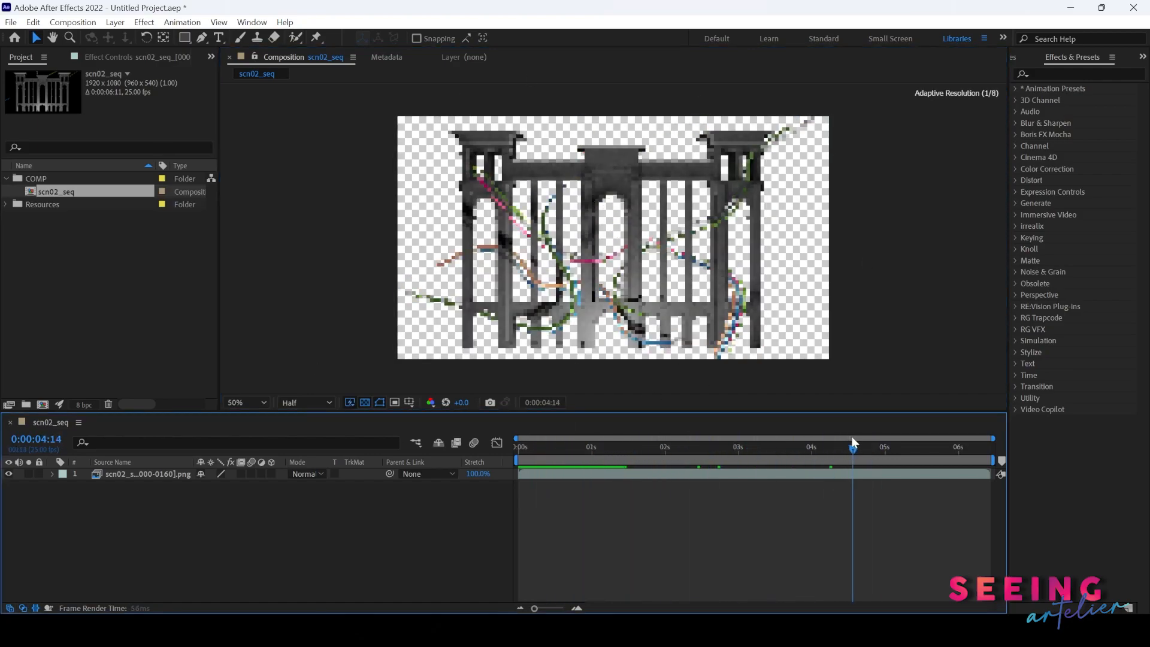
- Import the 01 image from Resources > PNG_Seq as a PNG sequence
{"action": "left_click", "coordinate": [6, 204]}
{"action": "left_click", "coordinate": [48, 240]}
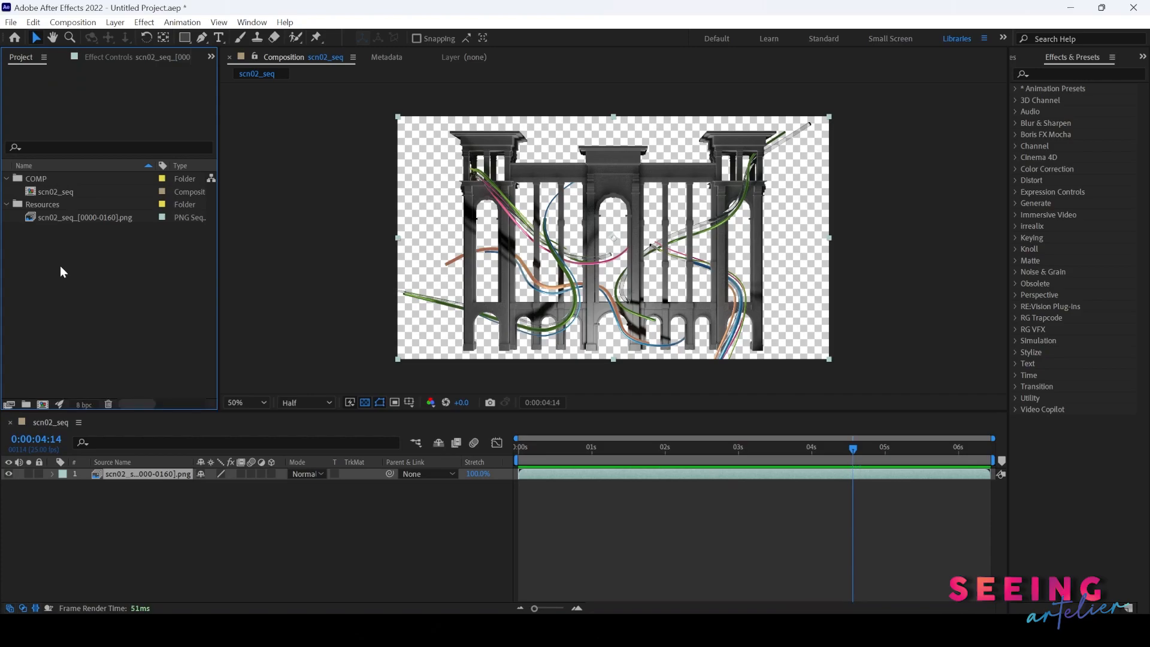
{"action": "right_click", "coordinate": [61, 267]}
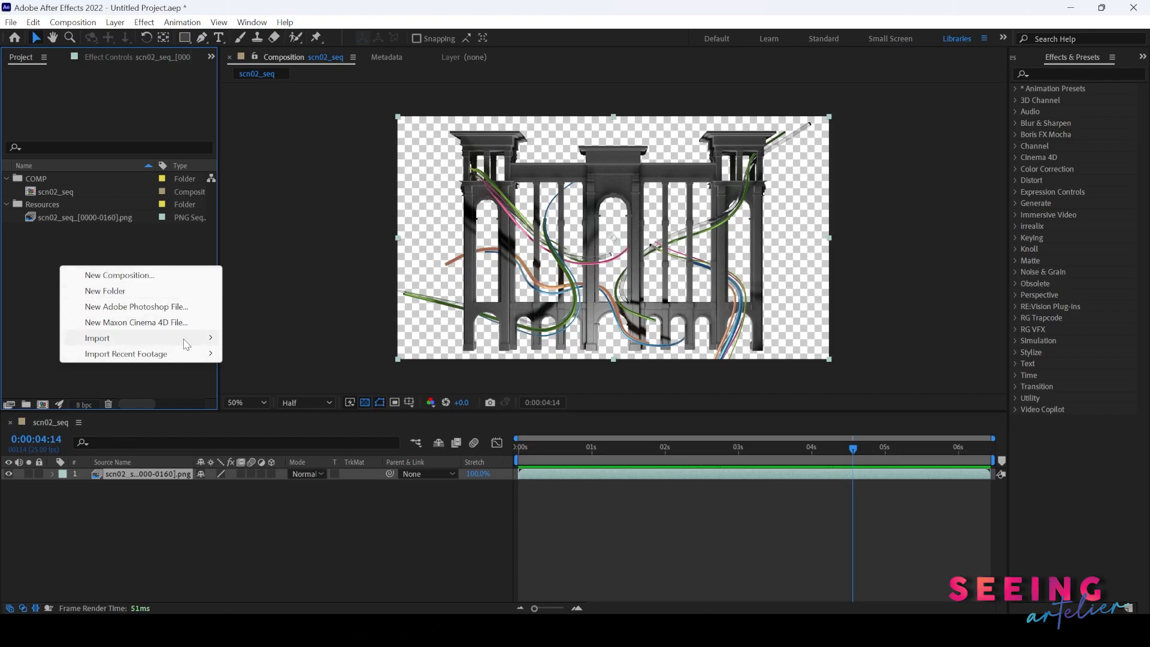
{"action": "mouse_move", "coordinate": [194, 342]}
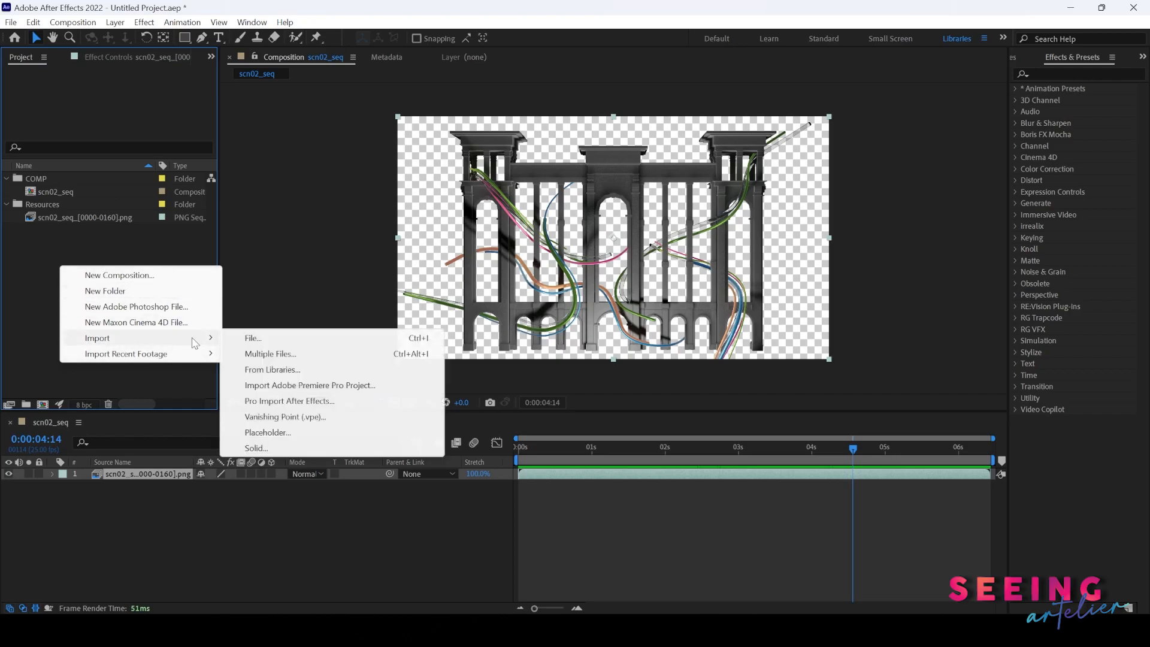
{"action": "left_click", "coordinate": [258, 344]}
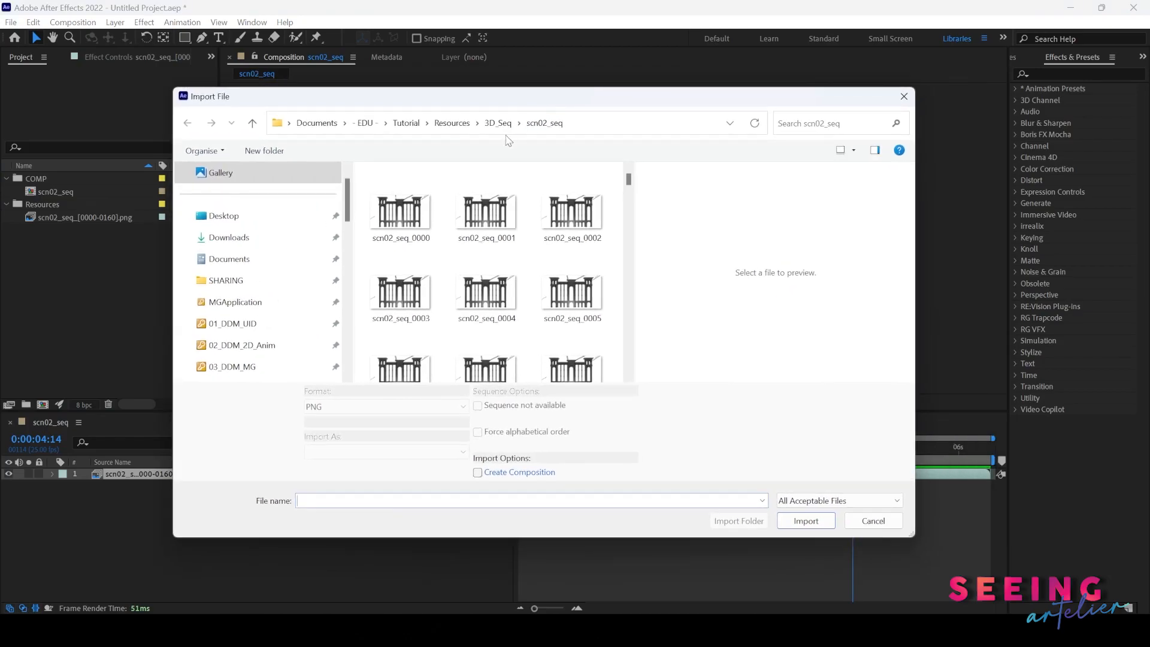
{"action": "left_click", "coordinate": [501, 131]}
{"action": "left_click", "coordinate": [452, 123]}
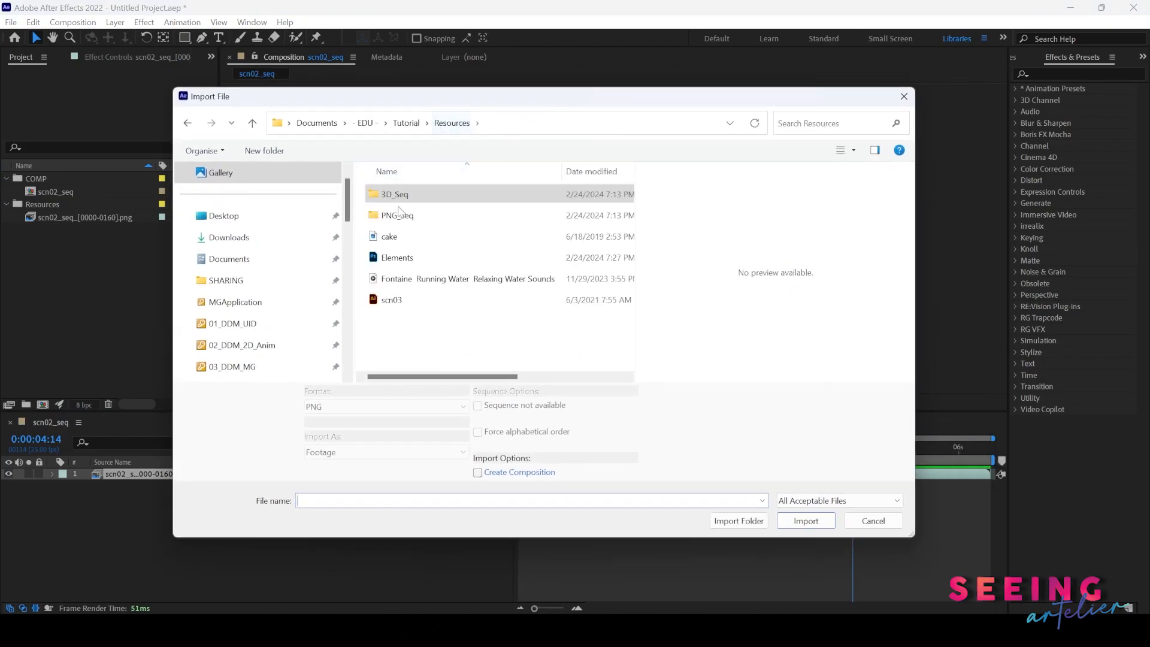
{"action": "double_click", "coordinate": [397, 216]}
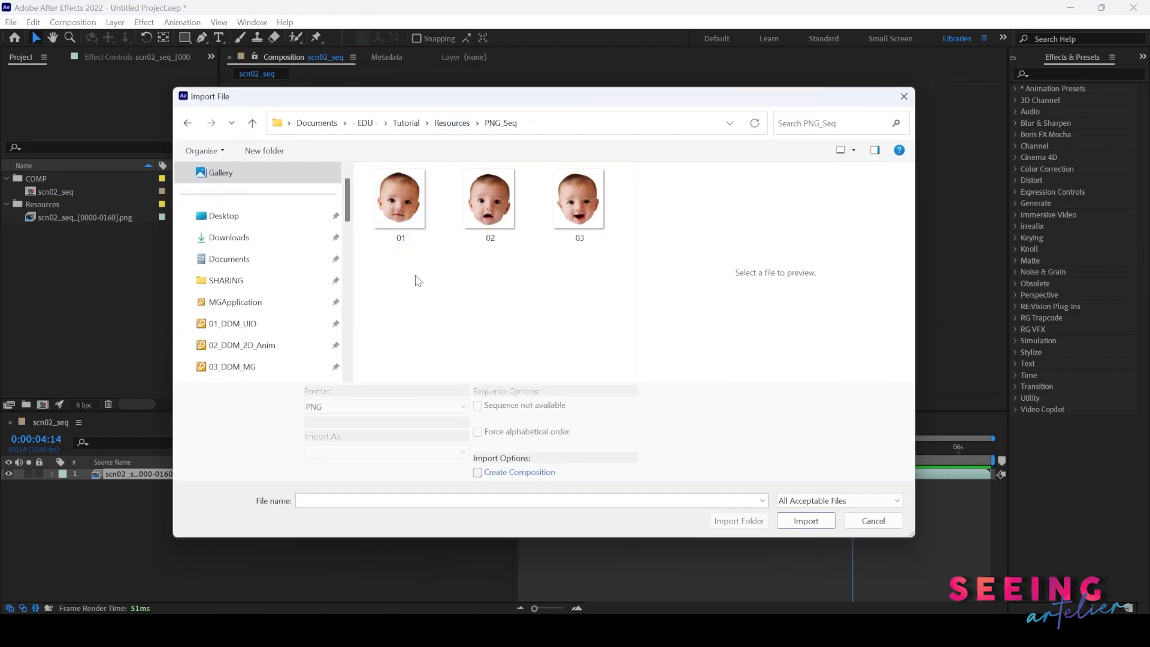
{"action": "left_click", "coordinate": [396, 208]}
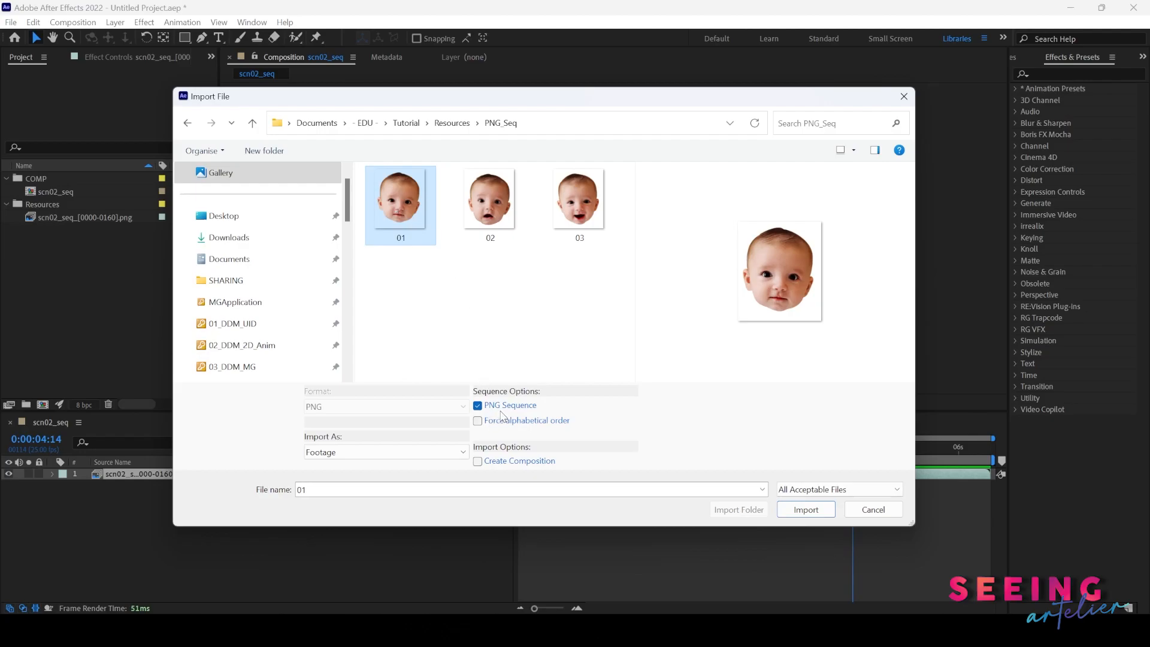
{"action": "left_click", "coordinate": [806, 509]}
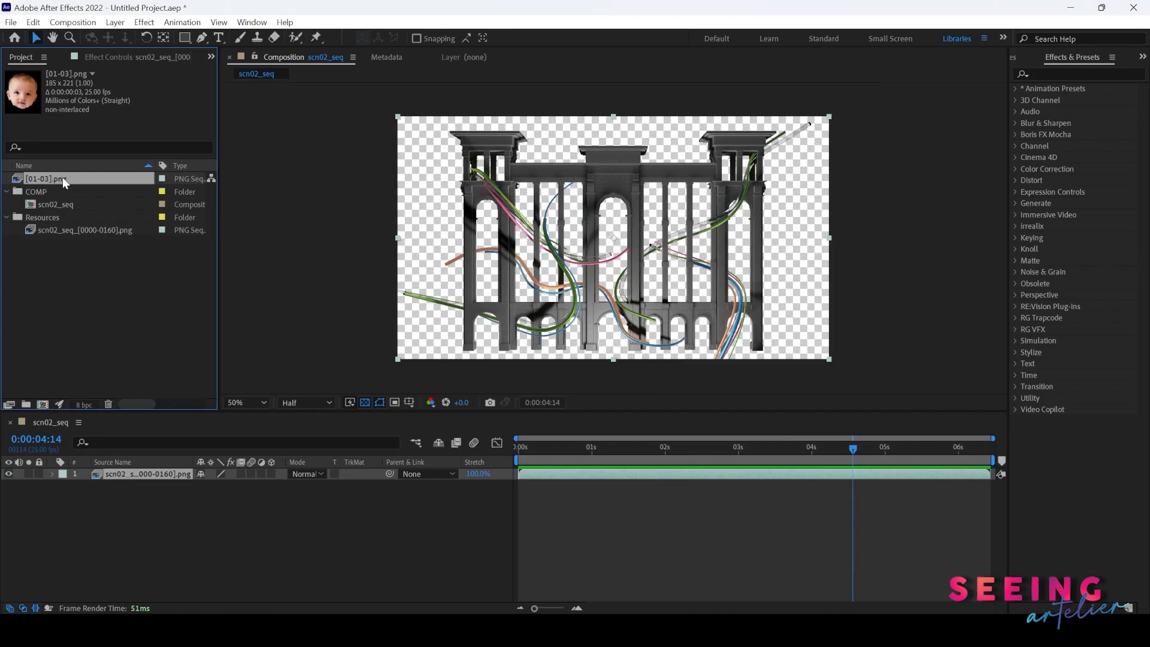
- Move [01-03].png into the Resources folder and add it as the top layer of the scn02_seq composition
{"action": "left_click_drag", "start_coordinate": [59, 178], "coordinate": [73, 214]}
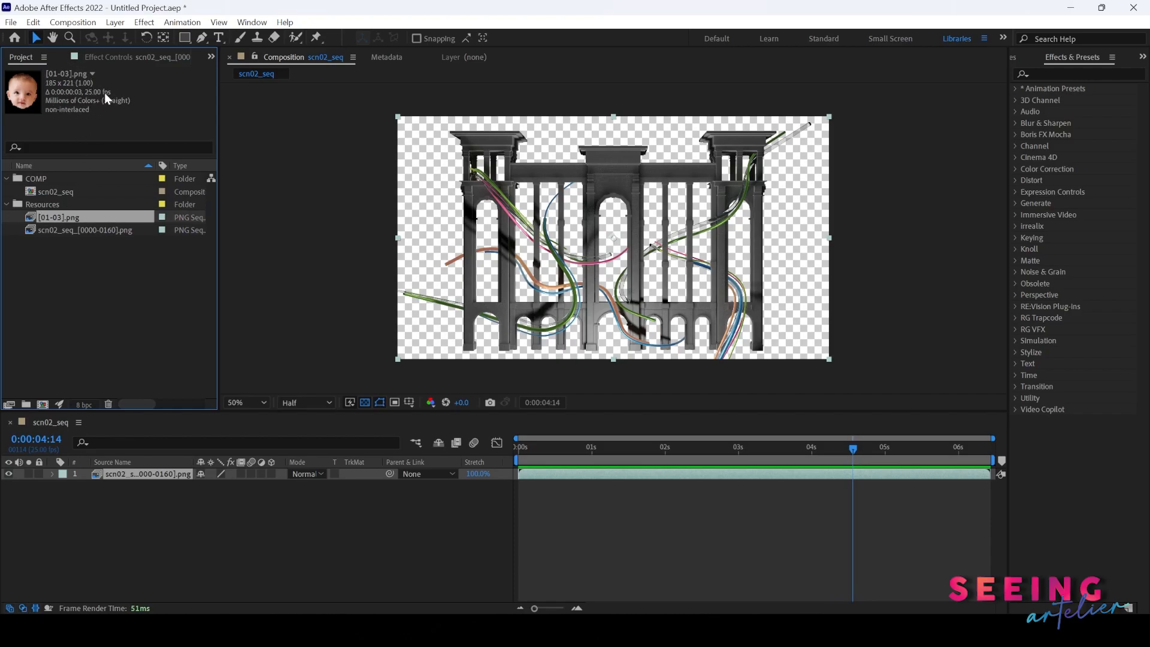
{"action": "left_click_drag", "start_coordinate": [96, 216], "coordinate": [110, 468]}
{"action": "mouse_move", "coordinate": [537, 458]}
{"action": "left_mouse_down"}
{"action": "mouse_move", "coordinate": [508, 455]}
{"action": "mouse_move", "coordinate": [527, 448]}
{"action": "left_mouse_up"}
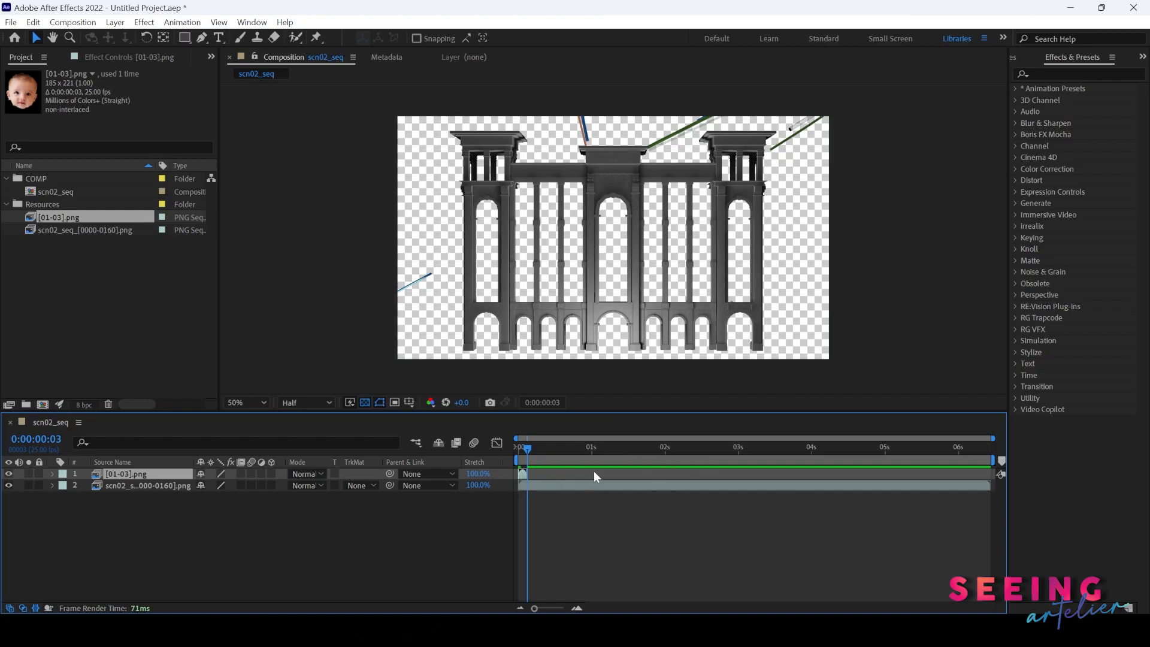
{"action": "left_click_drag", "start_coordinate": [526, 449], "coordinate": [508, 446]}
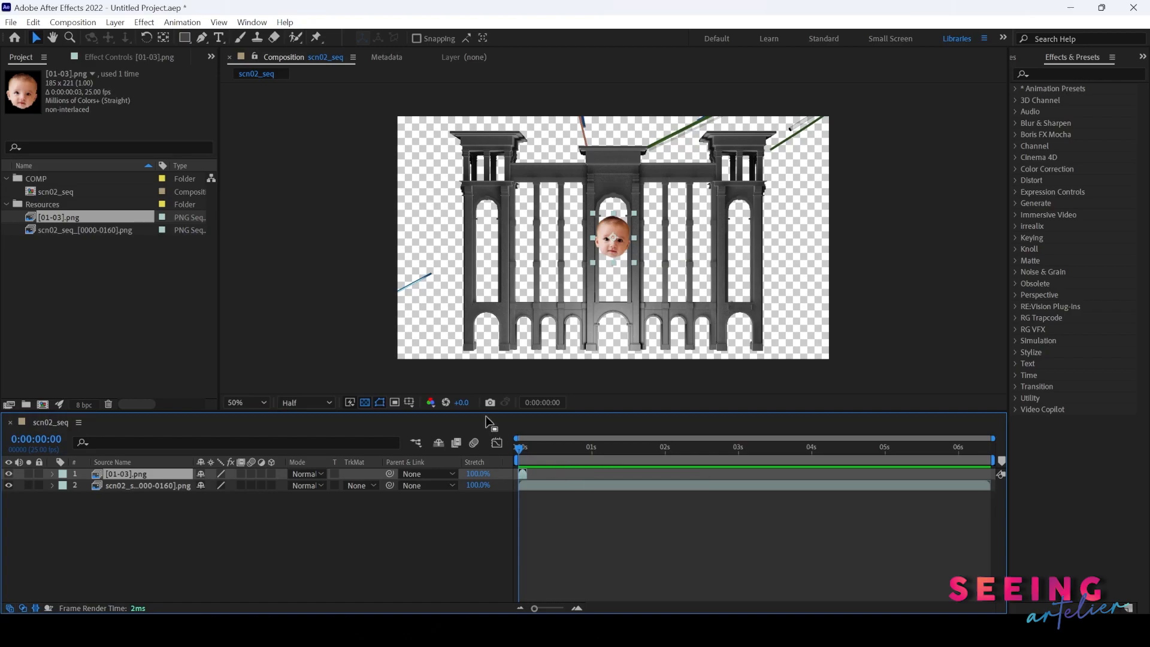
- Interpret the [01-03].png footage with an assumed frame rate of 3 frames per second
{"action": "left_click", "coordinate": [54, 217]}
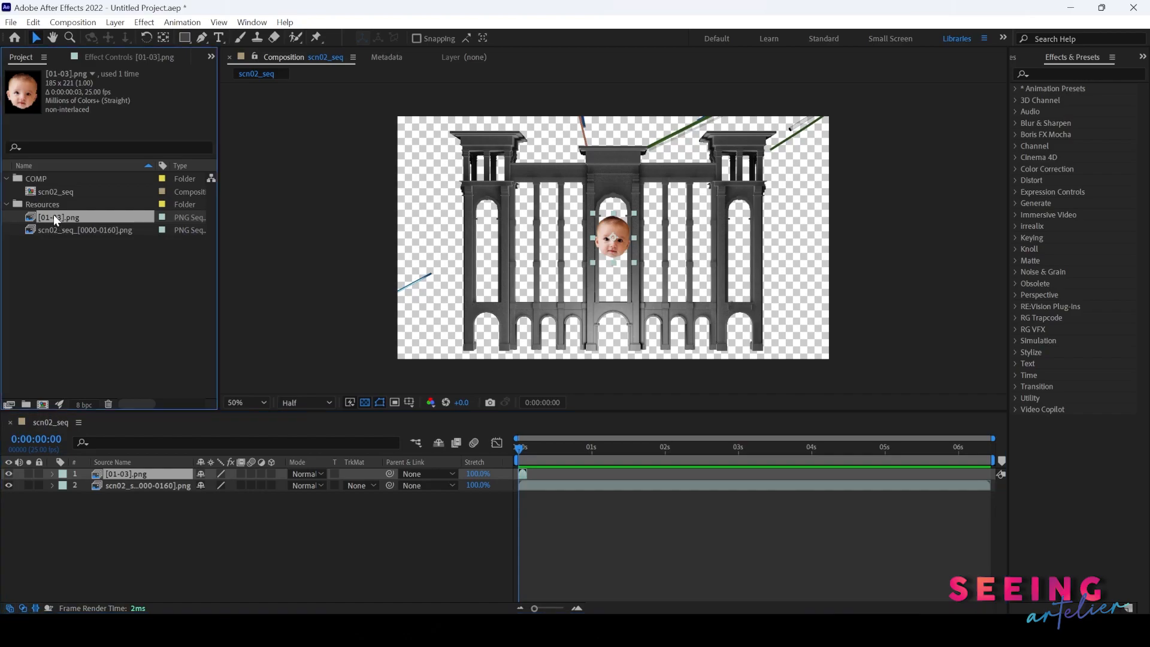
{"action": "right_click", "coordinate": [55, 220]}
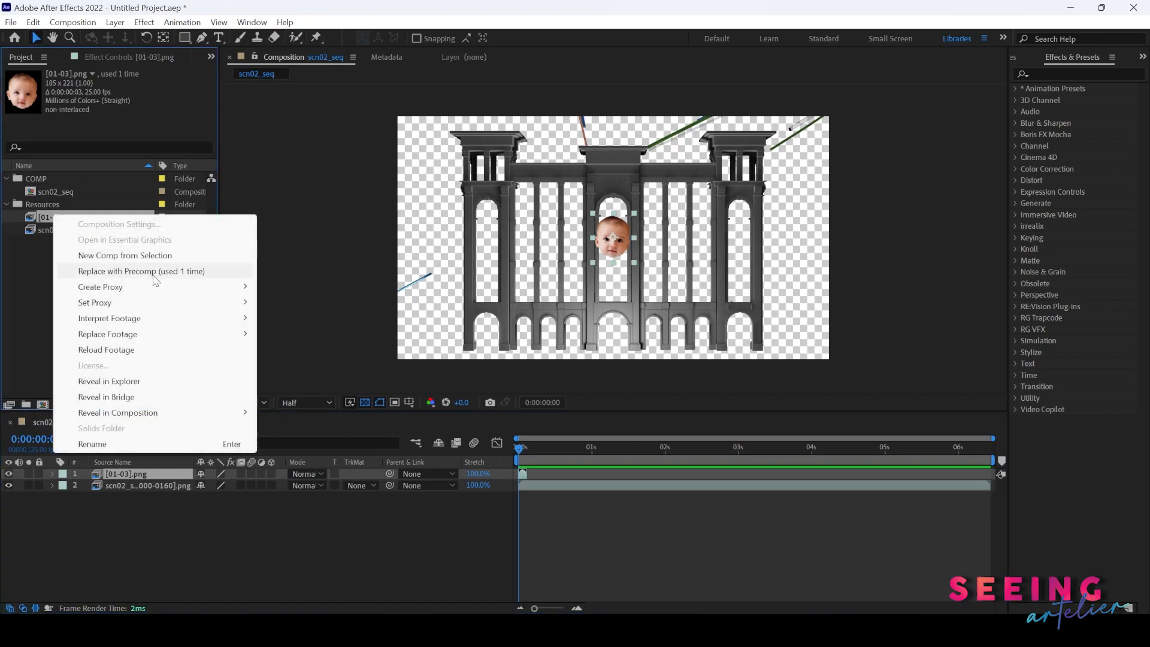
{"action": "mouse_move", "coordinate": [213, 322]}
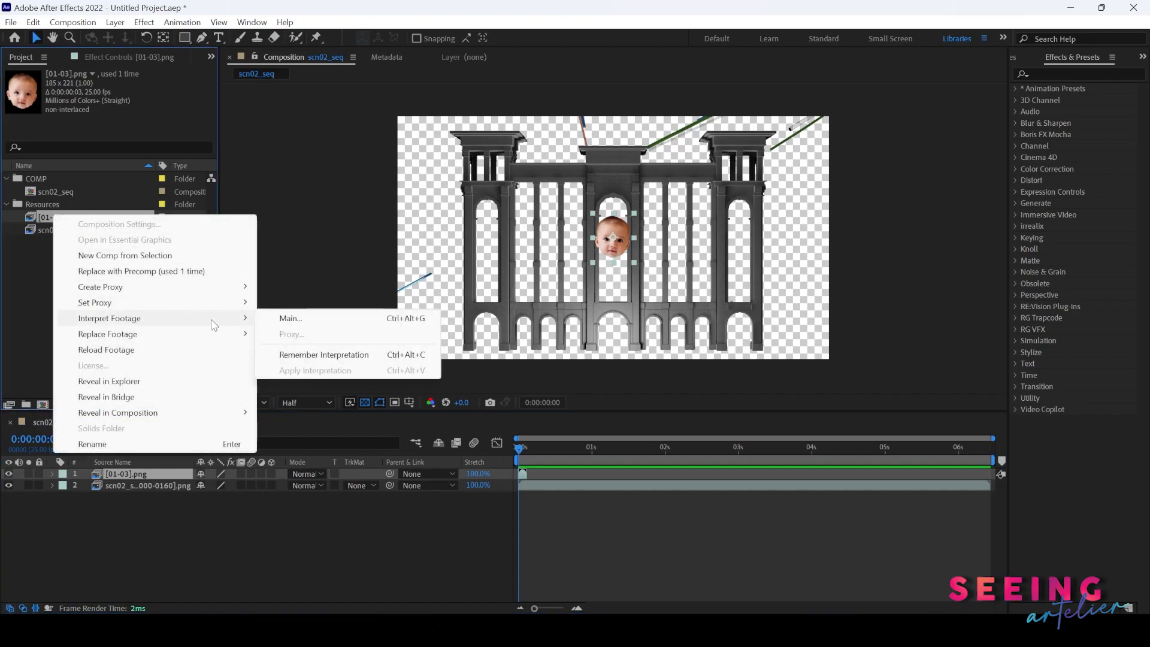
{"action": "left_click", "coordinate": [290, 322]}
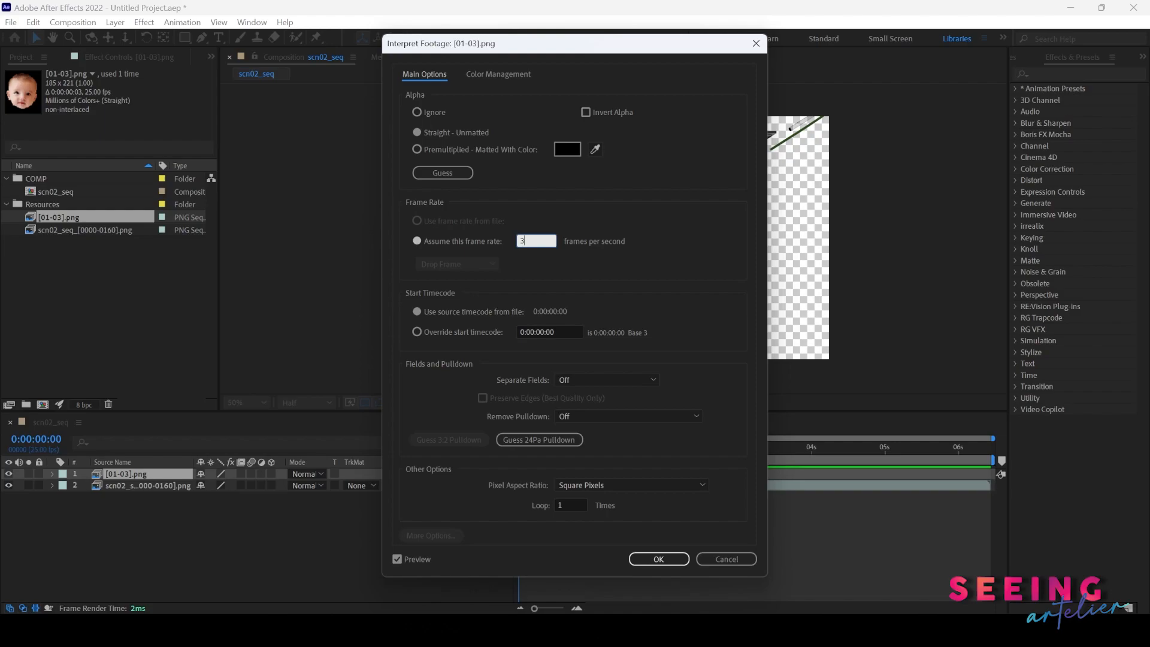
{"action": "left_click", "coordinate": [659, 559]}
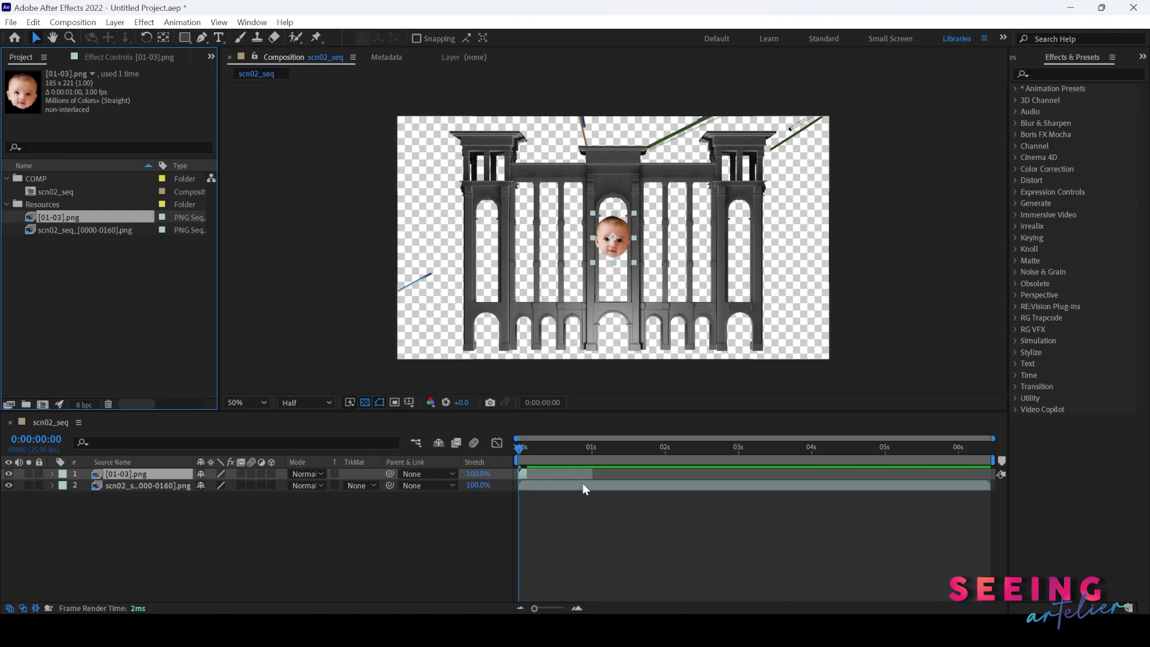
- Hide the building sequence layer and preview the baby face animation on its own
{"action": "left_click", "coordinate": [525, 473]}
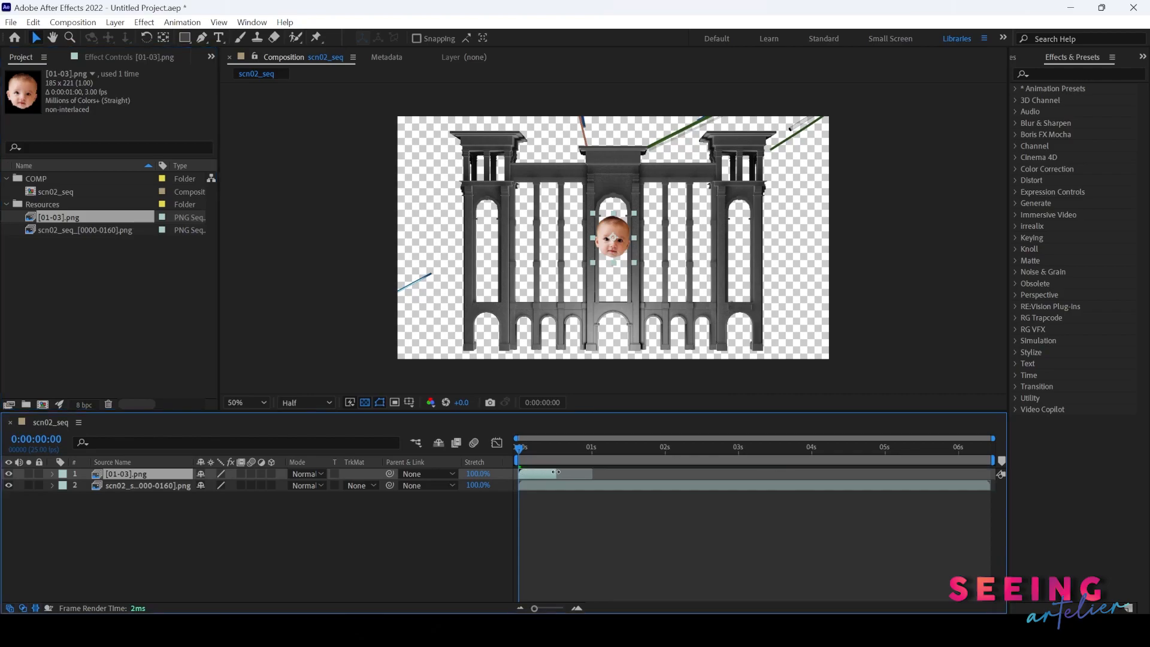
{"action": "left_click", "coordinate": [540, 448]}
{"action": "left_click_drag", "start_coordinate": [541, 448], "coordinate": [500, 457]}
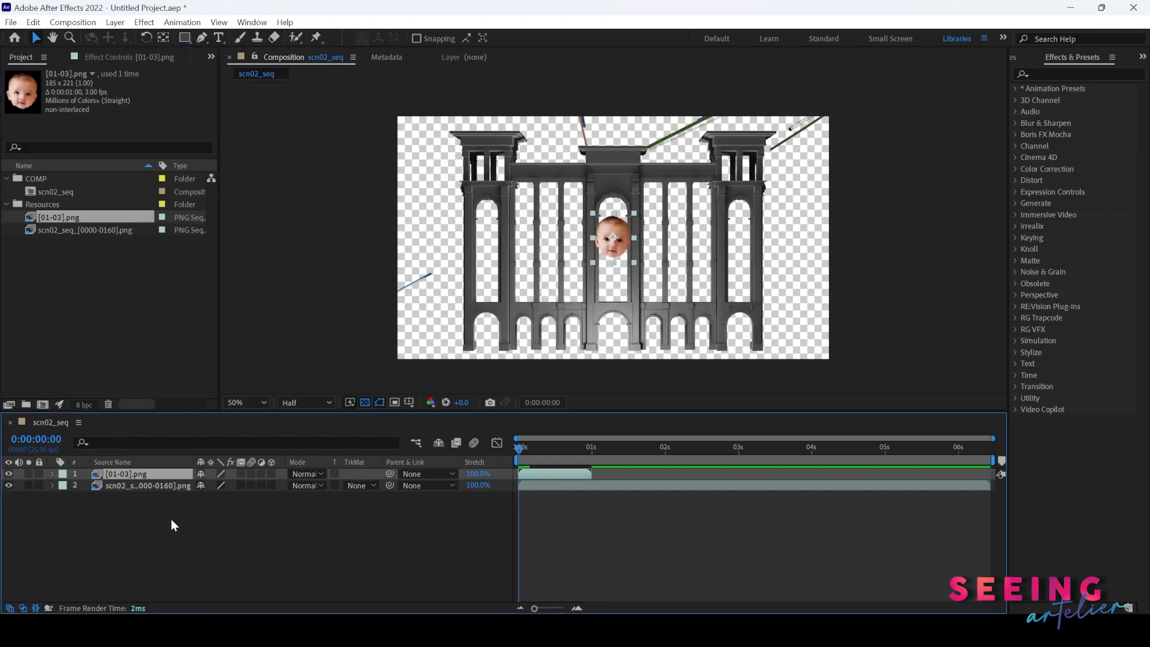
{"action": "left_click", "coordinate": [9, 485]}
{"action": "key", "text": "space"}
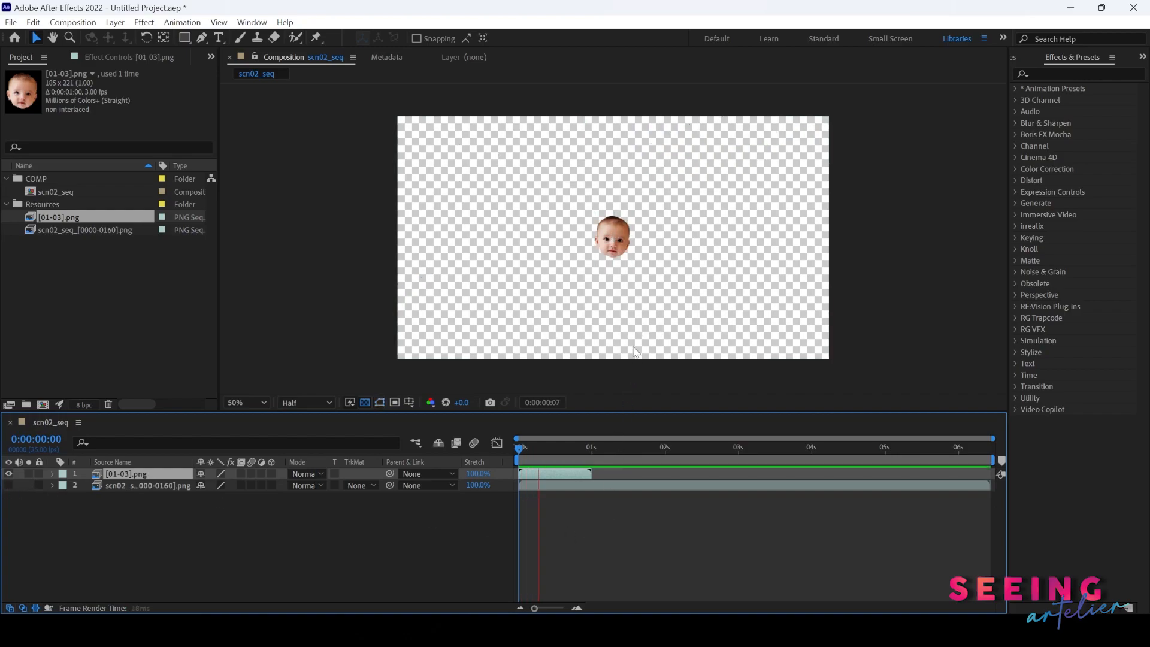
{"action": "key", "text": "space"}
{"action": "key", "text": "space"}
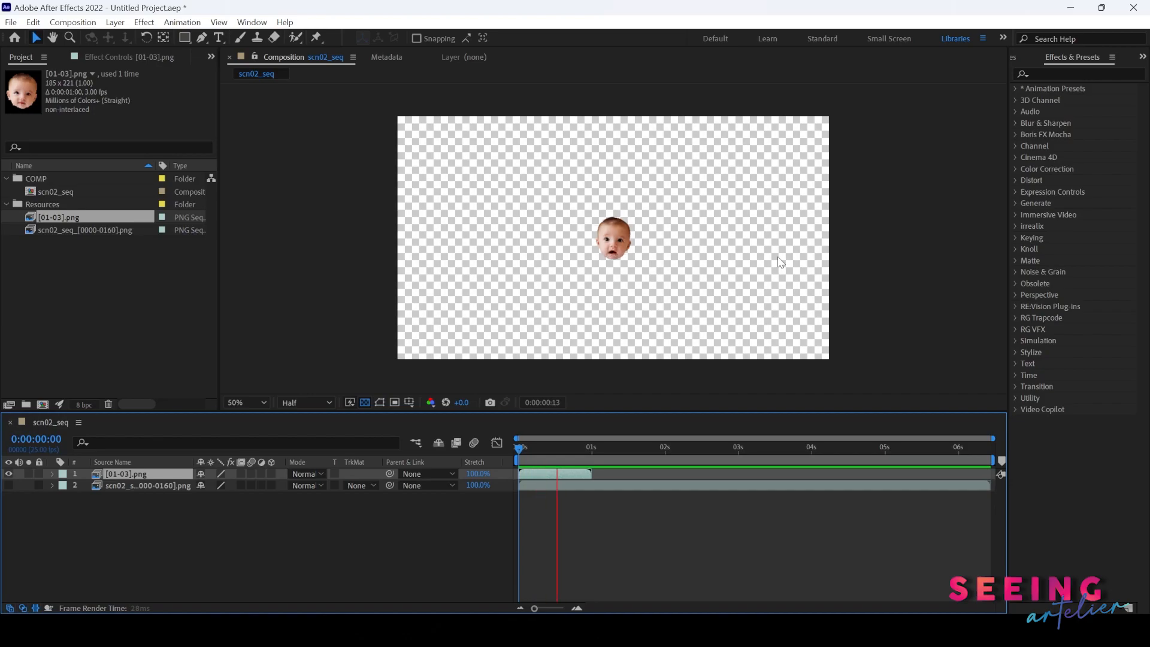
{"action": "key", "text": "space"}
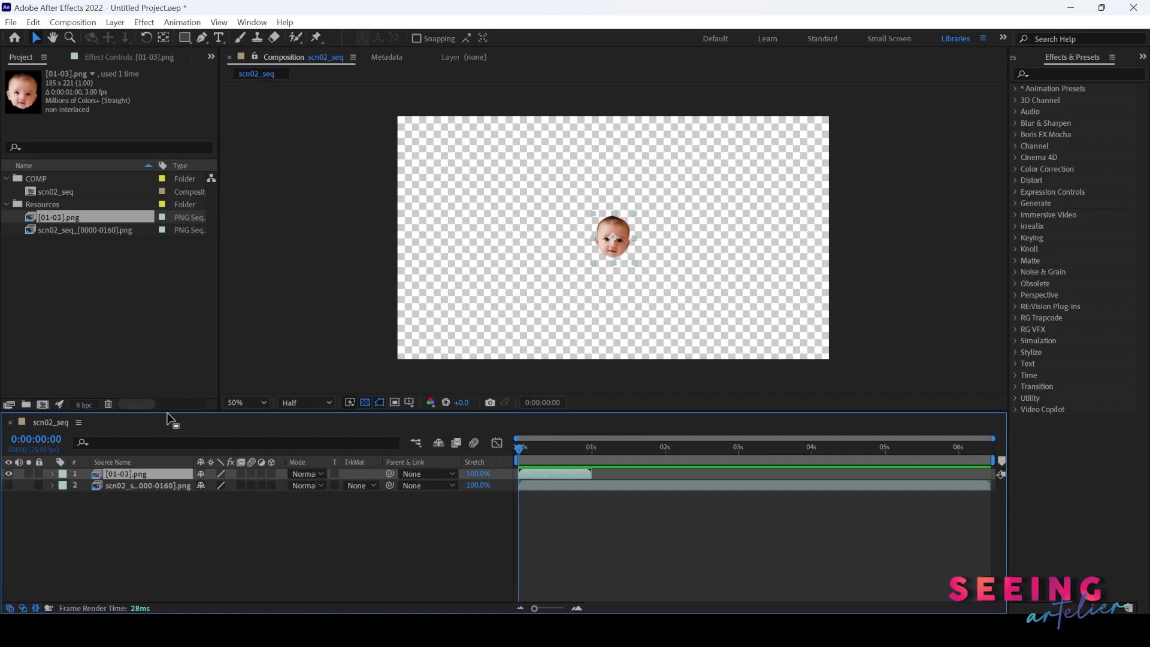
- Interpret the [01-03].png footage to loop 10 times
{"action": "right_click", "coordinate": [58, 216]}
{"action": "mouse_move", "coordinate": [249, 305]}
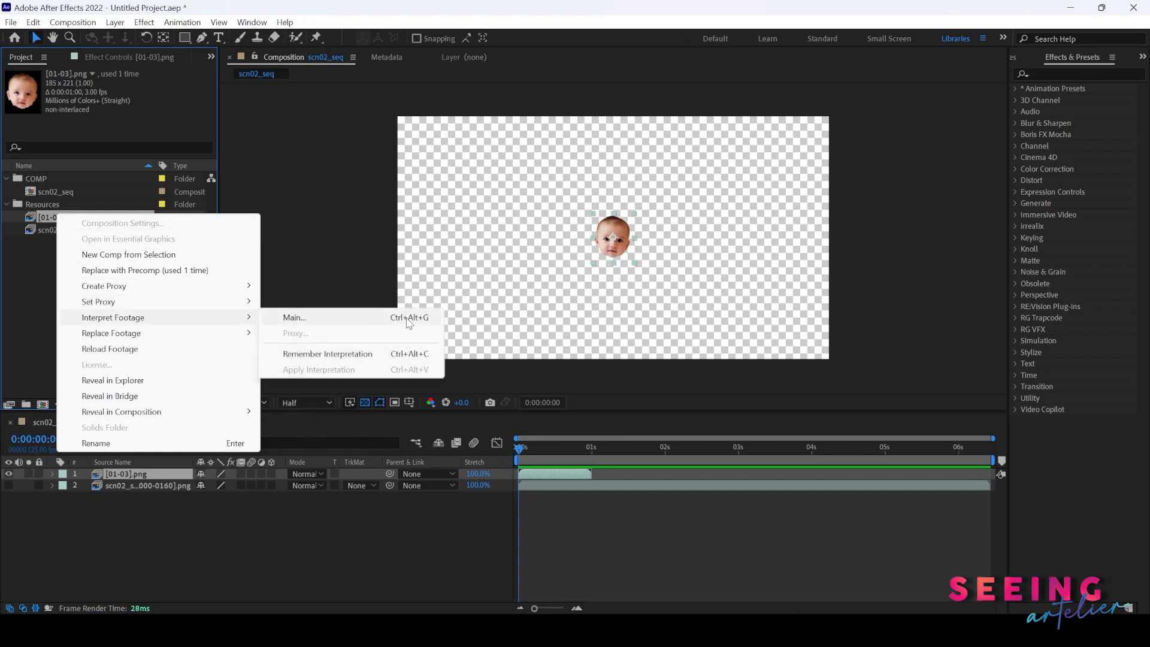
{"action": "left_click", "coordinate": [381, 321]}
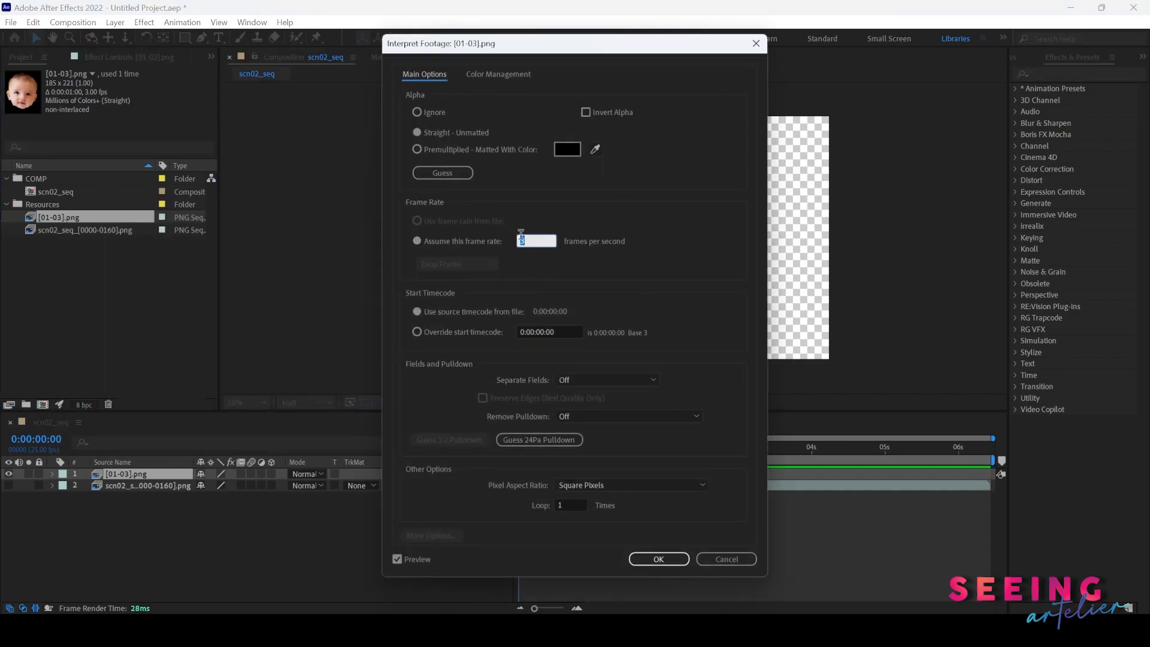
{"action": "left_click", "coordinate": [565, 505]}
{"action": "type", "text": "0"}
{"action": "left_click", "coordinate": [659, 559]}
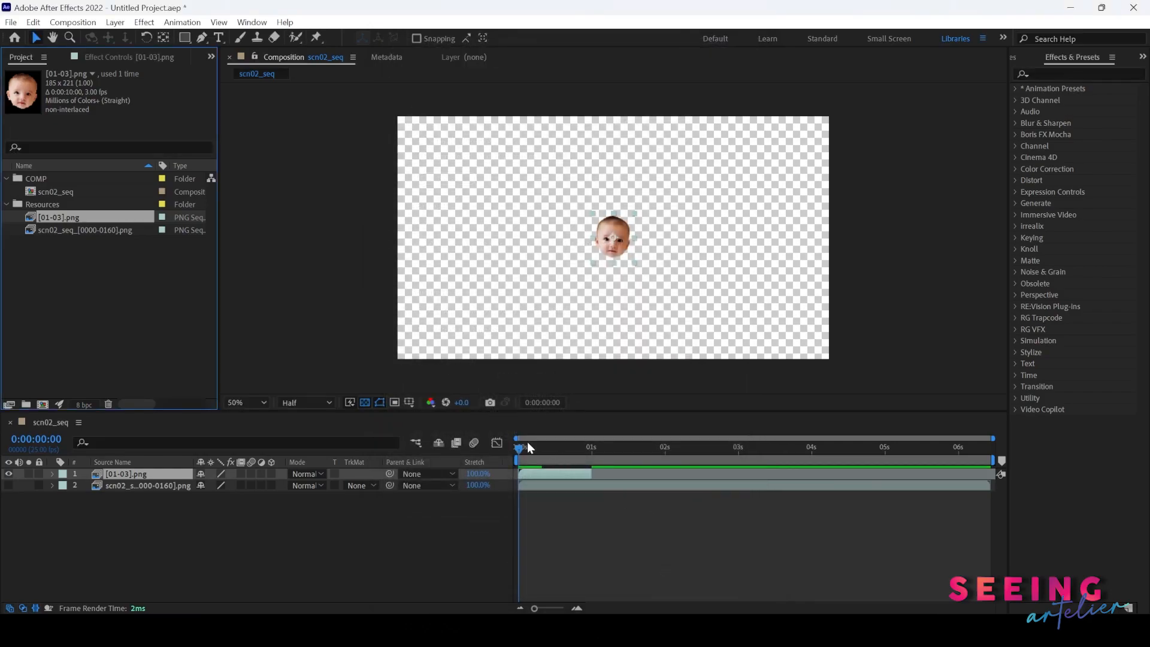
- Preview the looping face sequence at 100% viewer zoom and turn off the transparency grid
{"action": "key", "text": "space"}
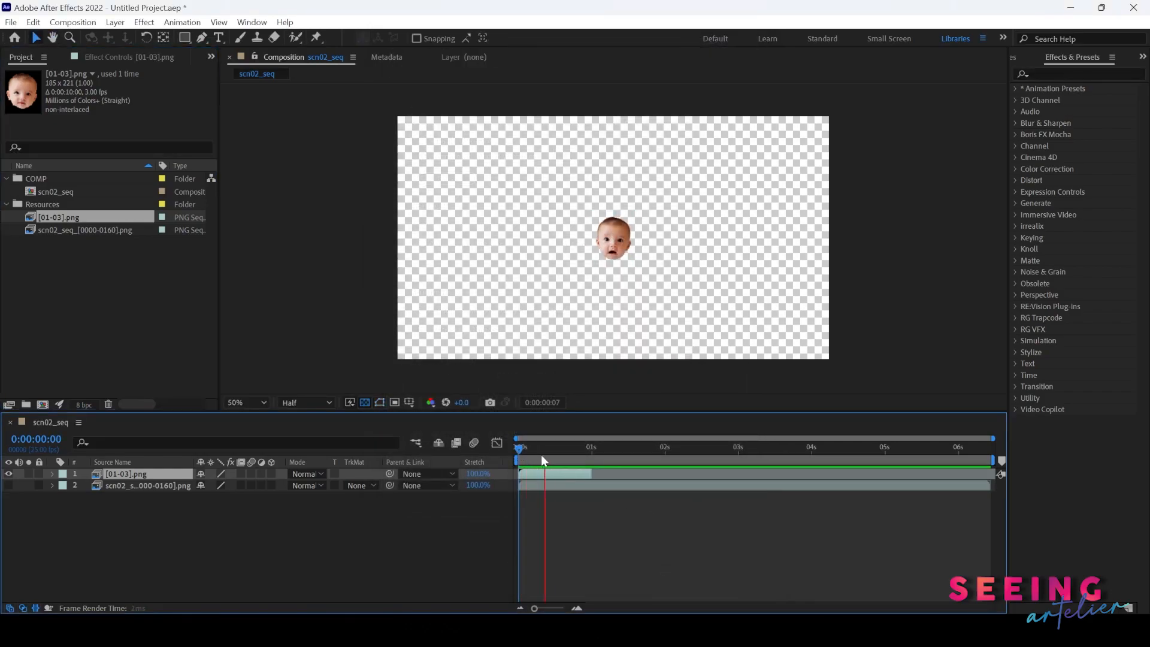
{"action": "key", "text": "space"}
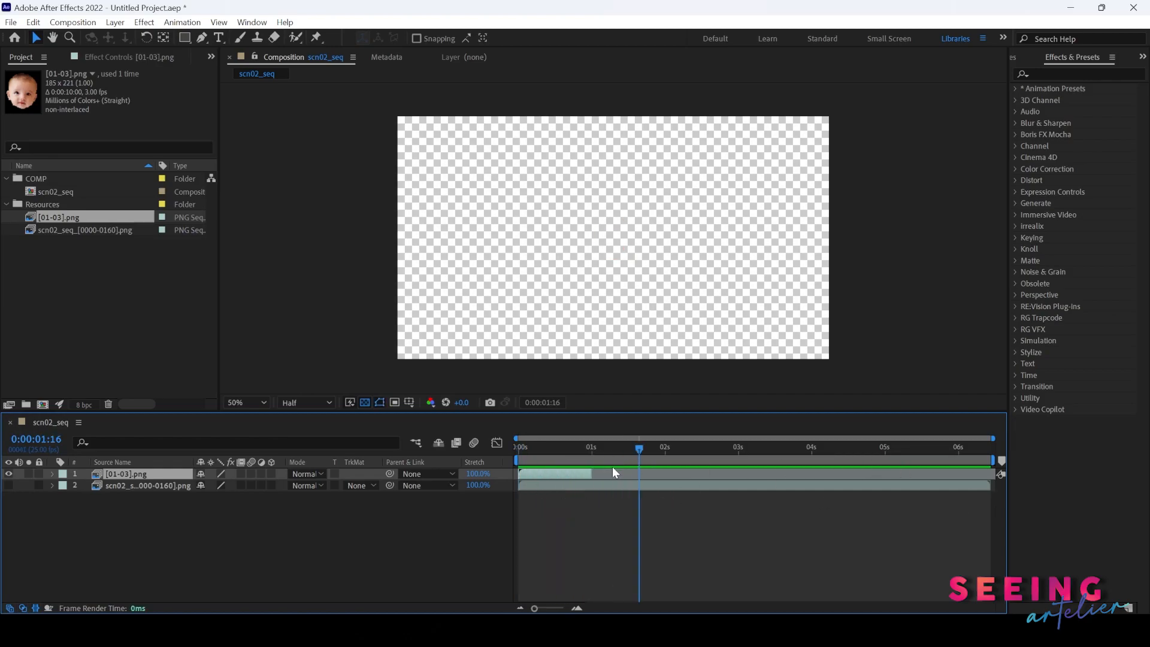
{"action": "left_click_drag", "start_coordinate": [586, 449], "coordinate": [278, 451]}
{"action": "key", "text": "space"}
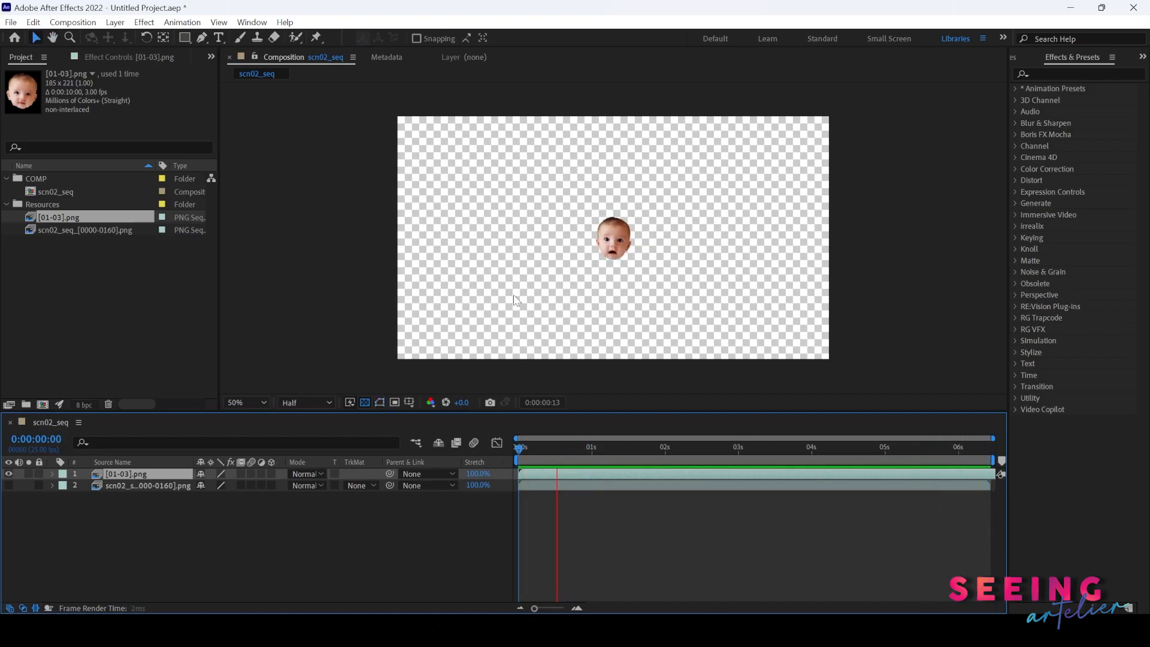
{"action": "scroll", "coordinate": [513, 295], "scroll_direction": "up", "scroll_amount": 1}
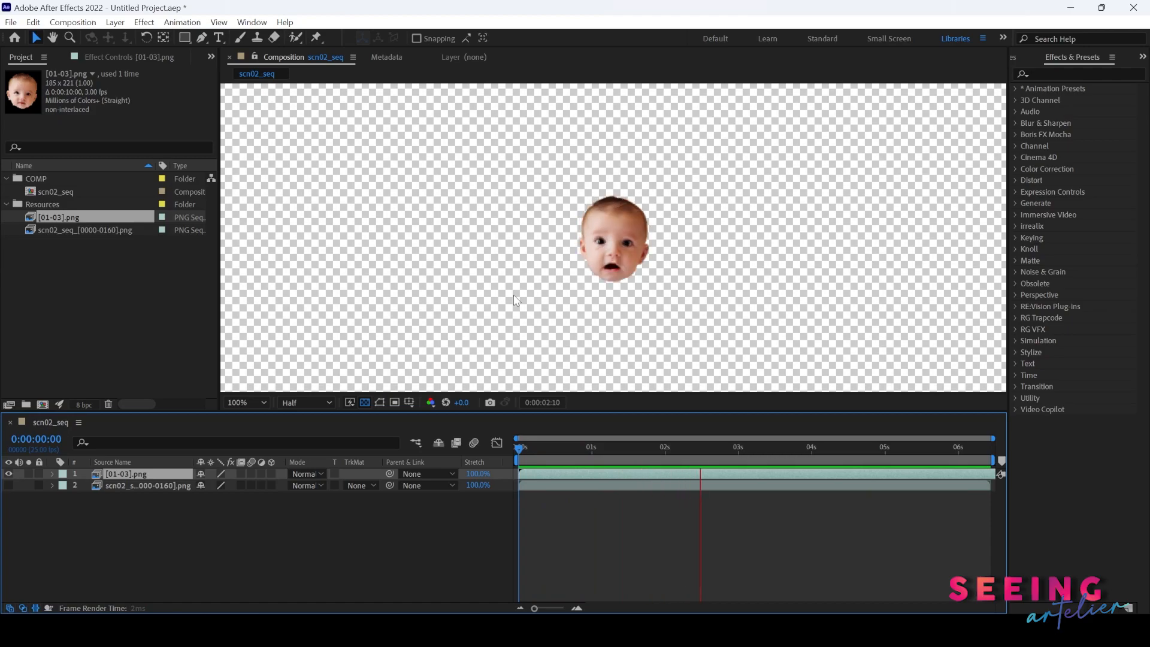
{"action": "left_click", "coordinate": [363, 402]}
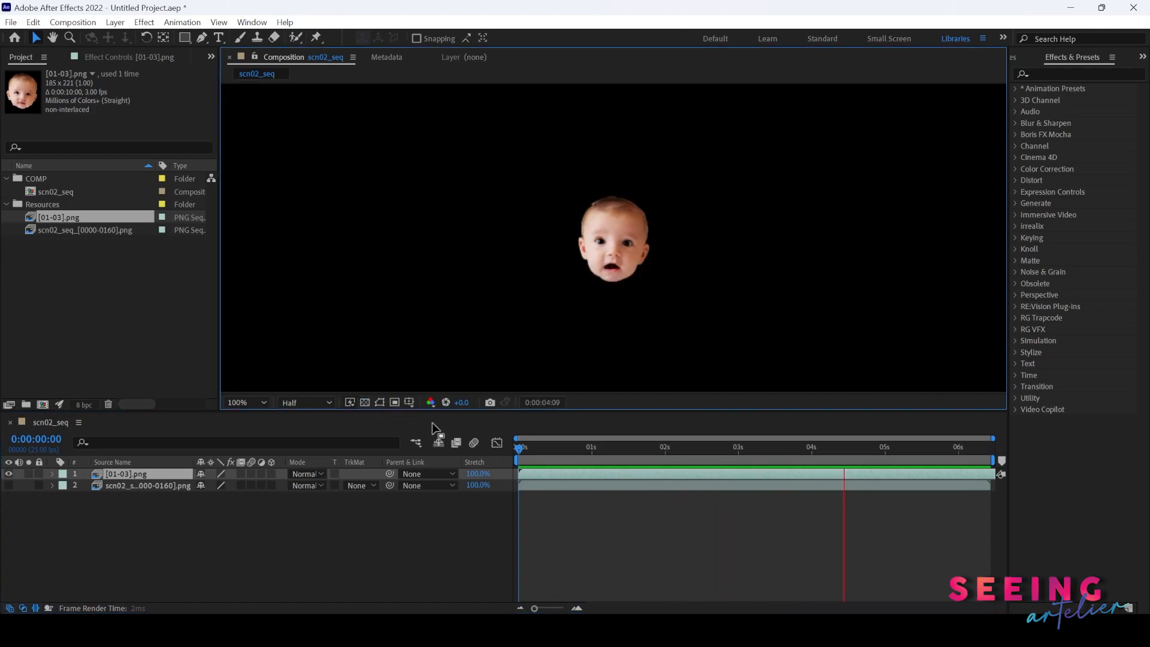
- Interpret the [01-03].png footage with an assumed frame rate of 6 frames per second
{"action": "right_click", "coordinate": [64, 217]}
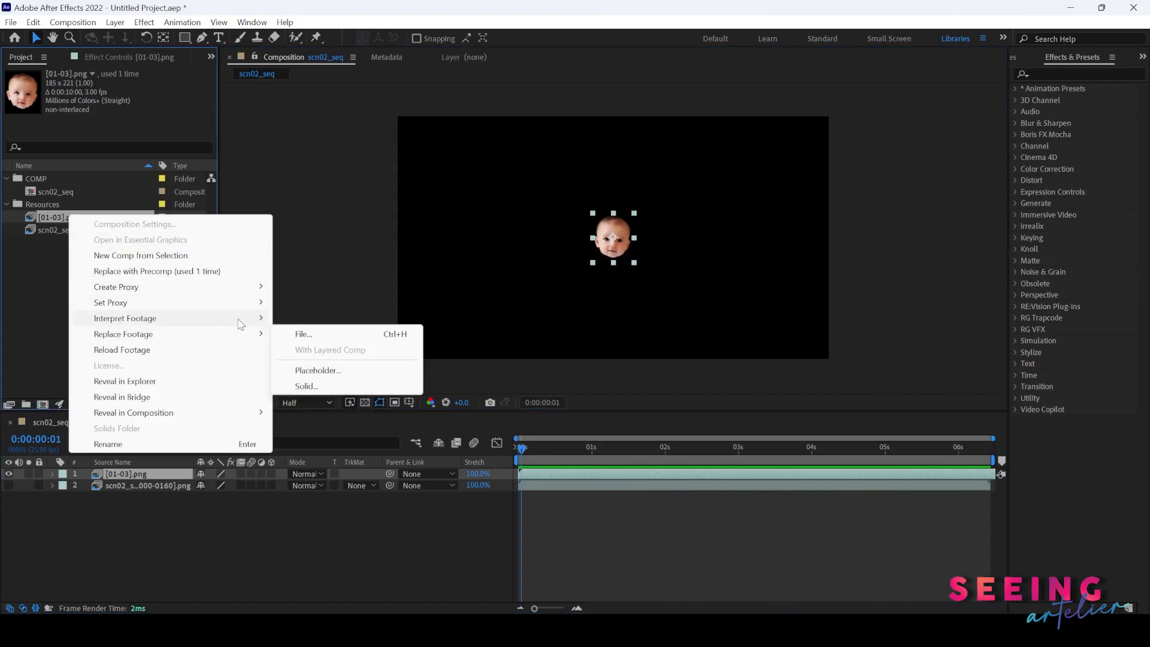
{"action": "left_click", "coordinate": [302, 319]}
{"action": "left_click_drag", "start_coordinate": [543, 238], "coordinate": [478, 245]}
{"action": "type", "text": "6"}
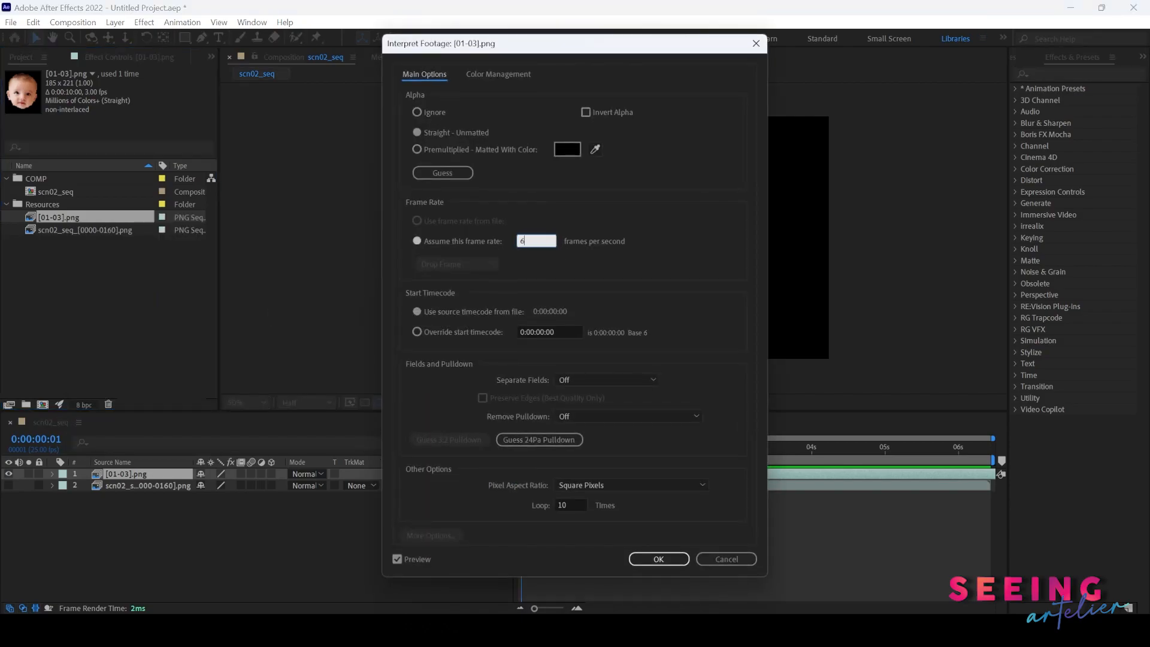
{"action": "left_click", "coordinate": [676, 560]}
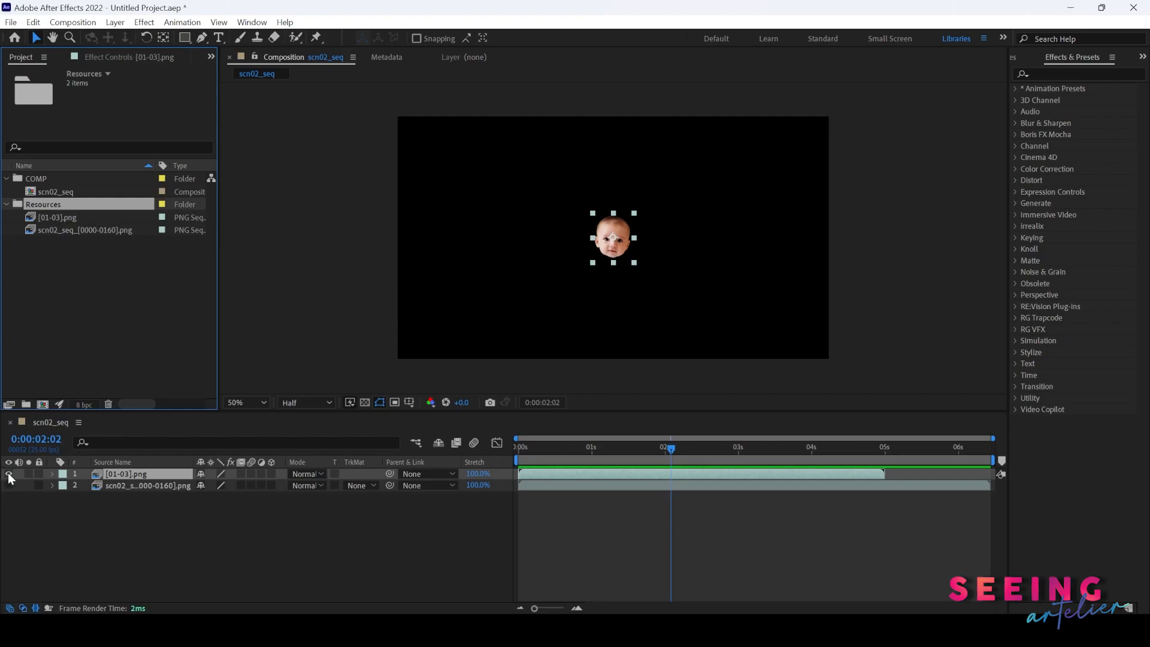
- Hide the face layer and import cake.png from the Resources folder into the project
{"action": "left_click", "coordinate": [8, 473]}
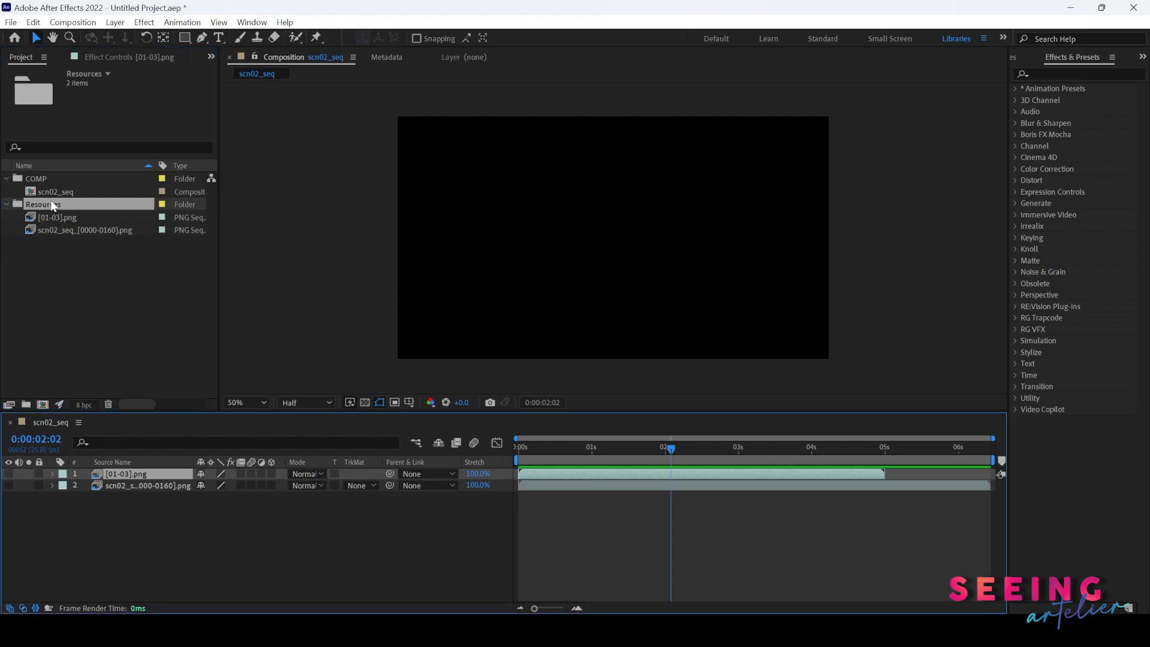
{"action": "key", "text": "ctrl+i"}
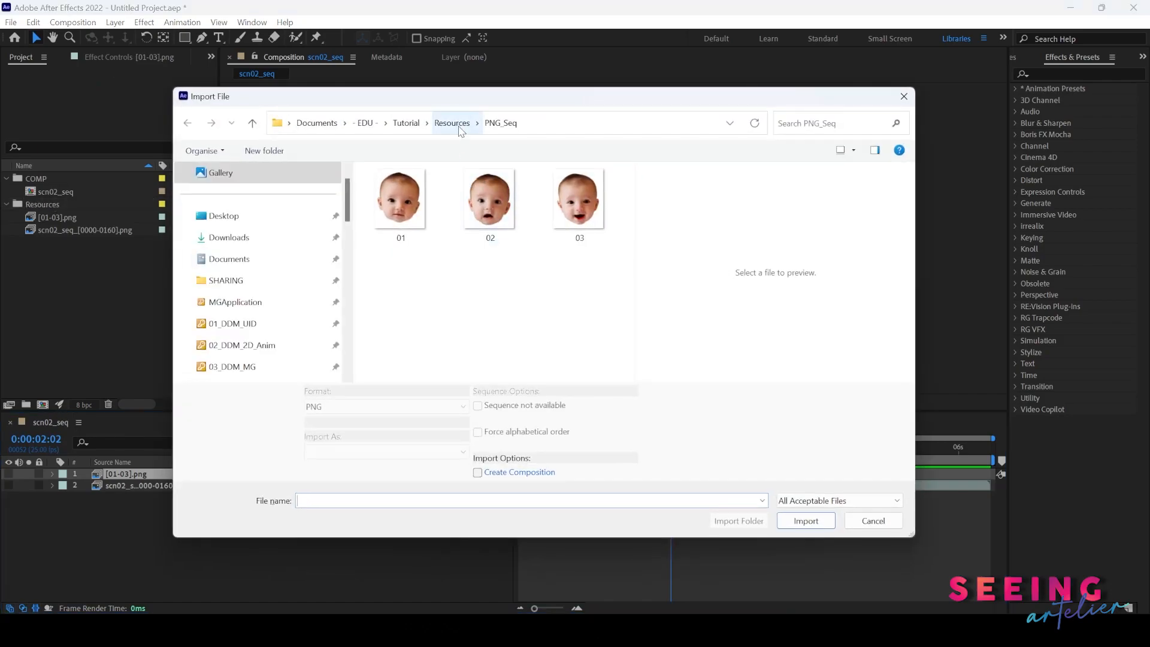
{"action": "left_click", "coordinate": [459, 125]}
{"action": "left_click", "coordinate": [389, 236]}
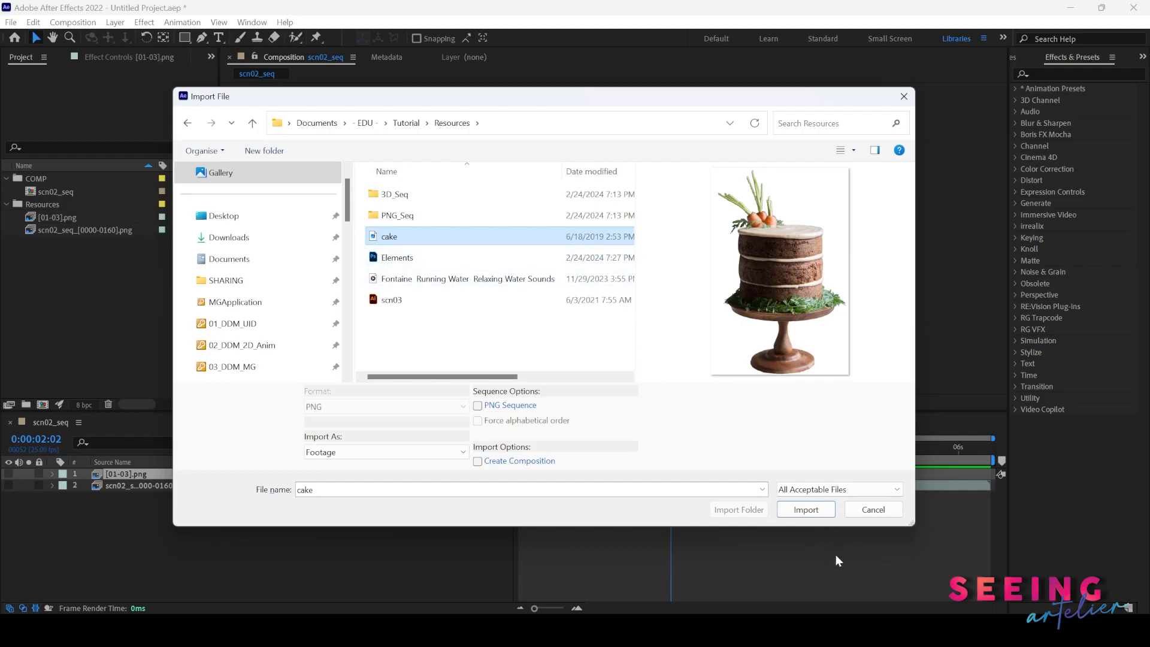
{"action": "left_click", "coordinate": [807, 514]}
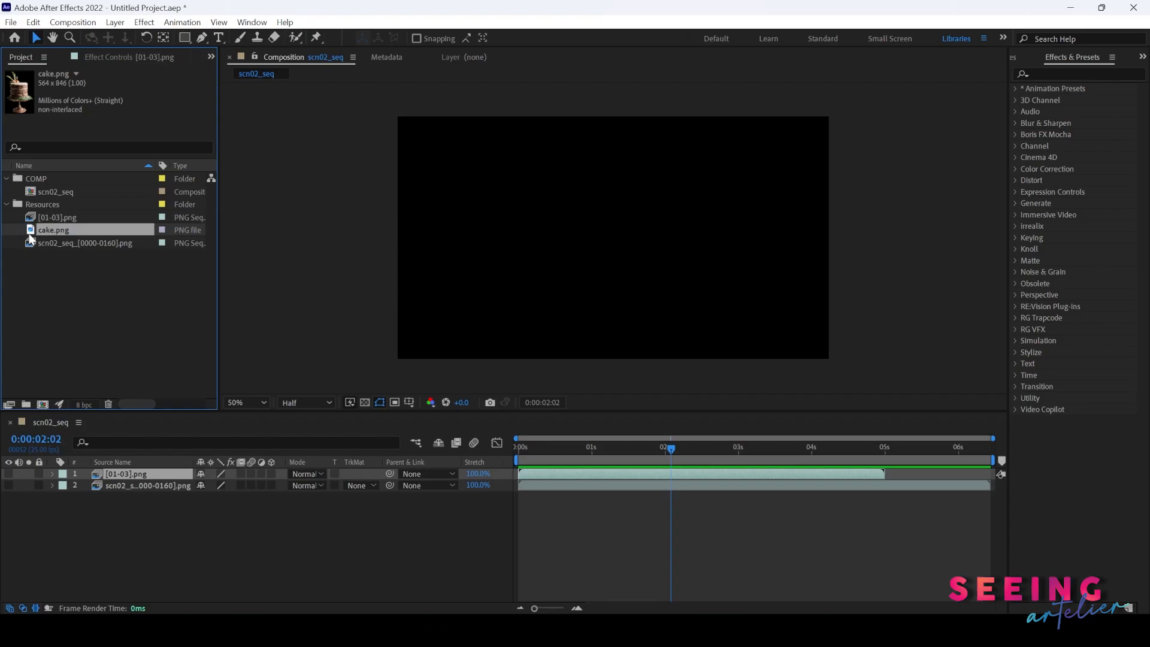
- Add cake.png as the top layer of the scn02_seq composition
{"action": "left_click_drag", "start_coordinate": [33, 236], "coordinate": [85, 472]}
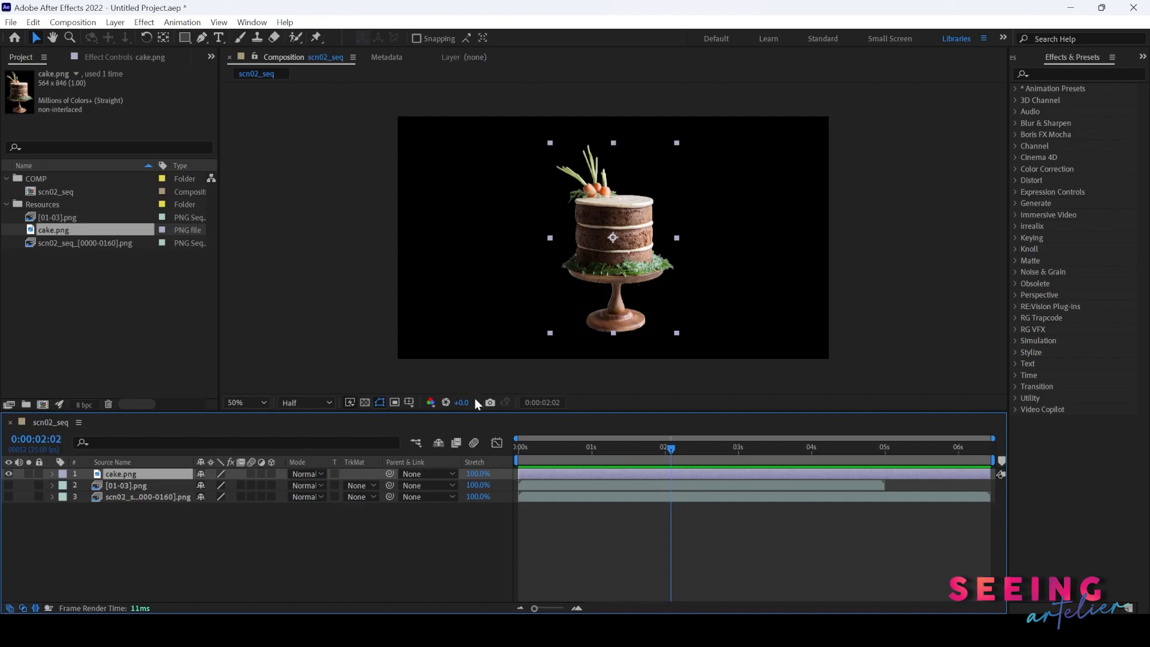
{"action": "left_click_drag", "start_coordinate": [483, 409], "coordinate": [484, 458]}
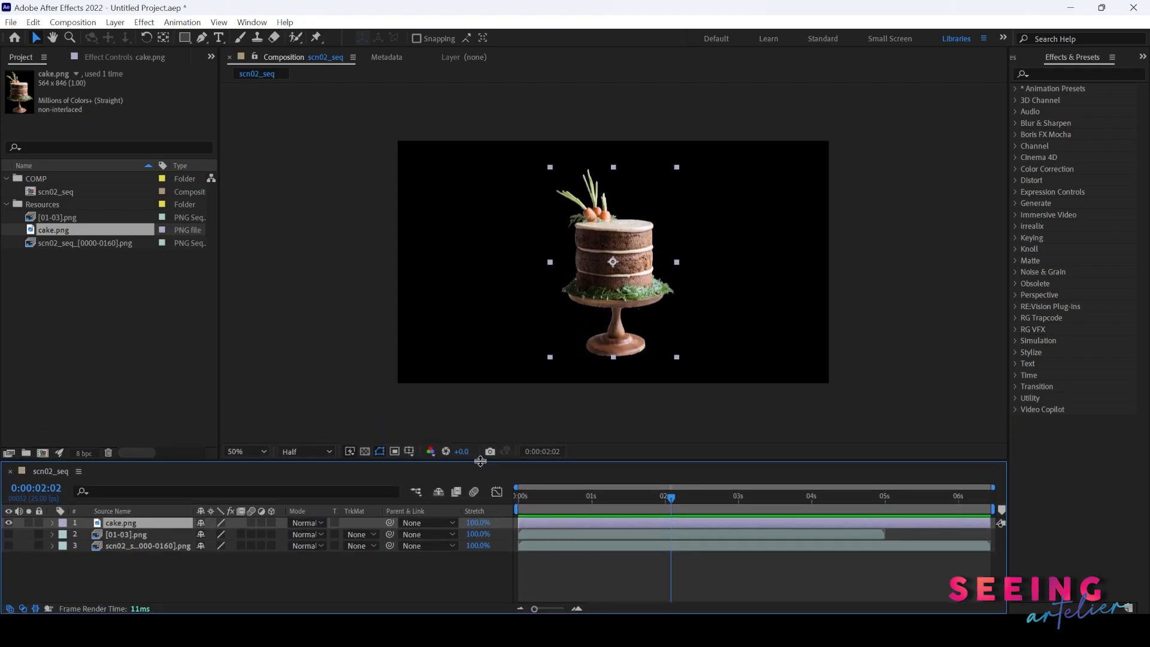
- Scale the cake layer to 260% and switch the viewer resolution to Full
{"action": "key", "text": "s"}
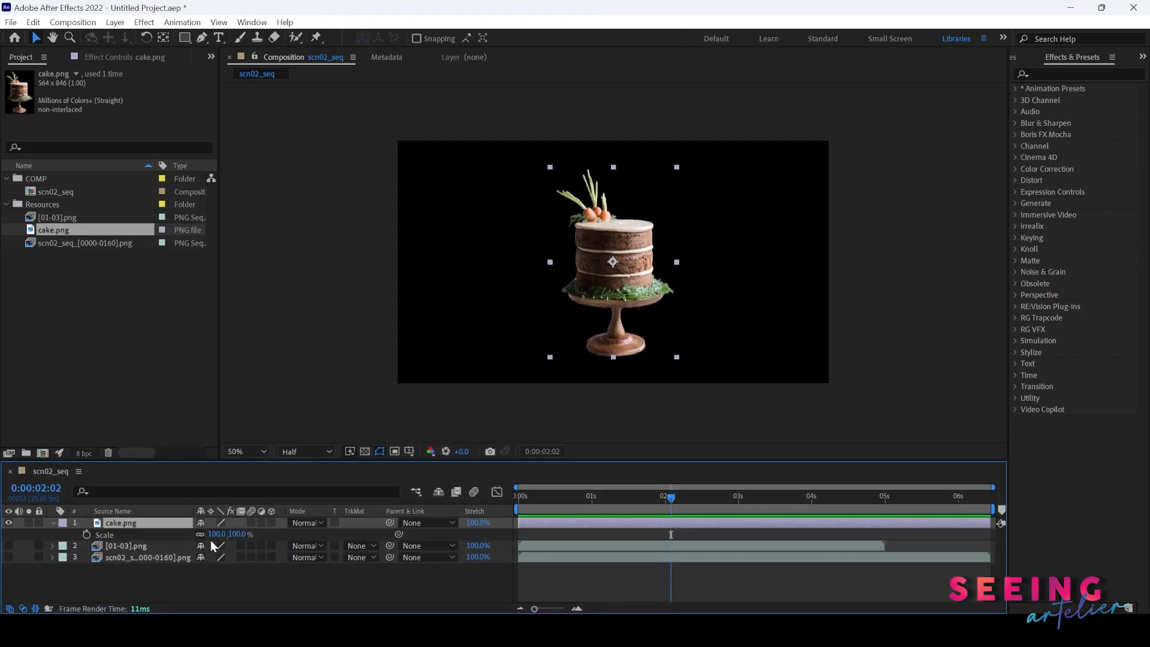
{"action": "left_click_drag", "start_coordinate": [218, 533], "coordinate": [299, 527]}
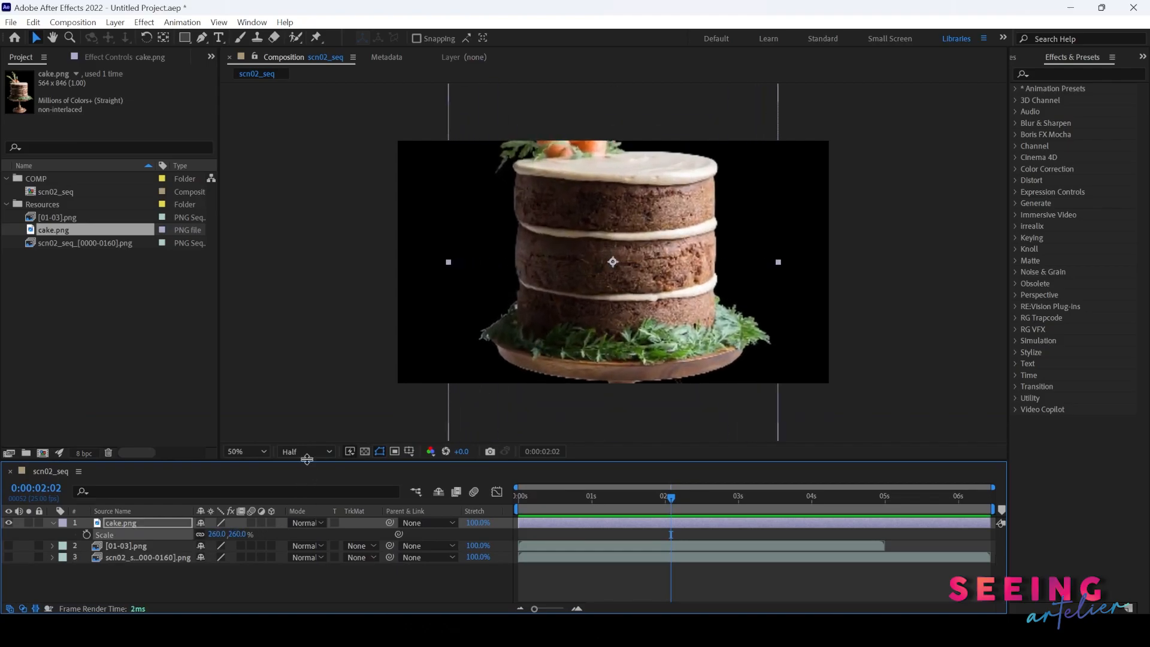
{"action": "left_click", "coordinate": [310, 454]}
{"action": "left_click", "coordinate": [300, 483]}
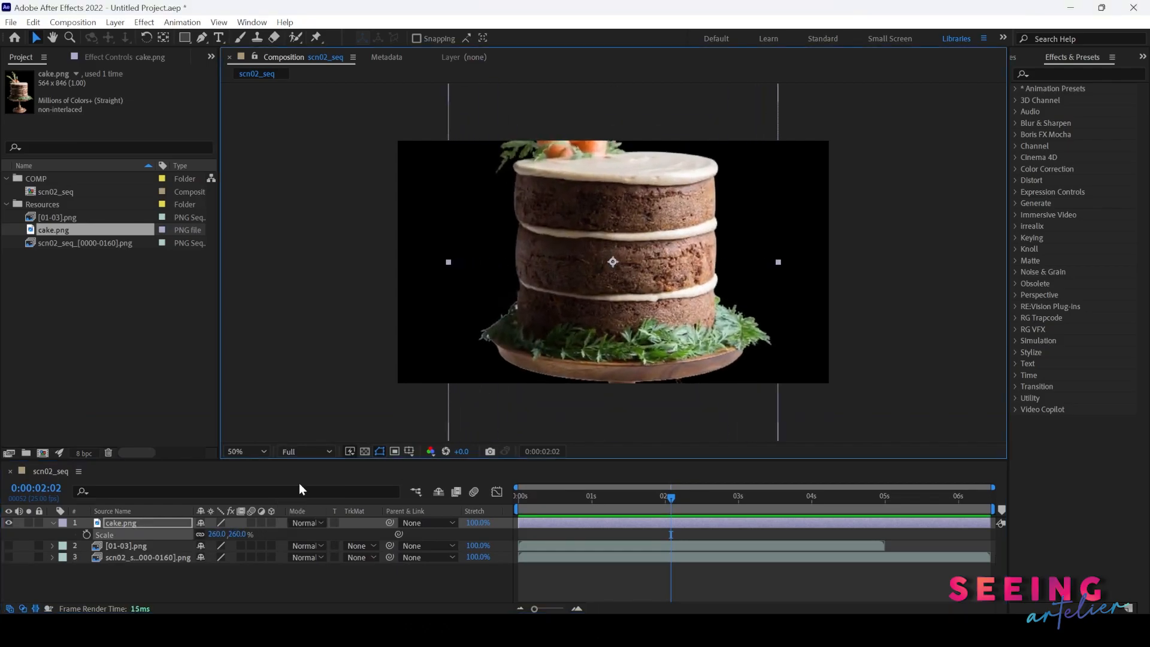
- Try scaling the cake layer to 580% at 100% viewer zoom, then undo the scale change
{"action": "left_click", "coordinate": [264, 451]}
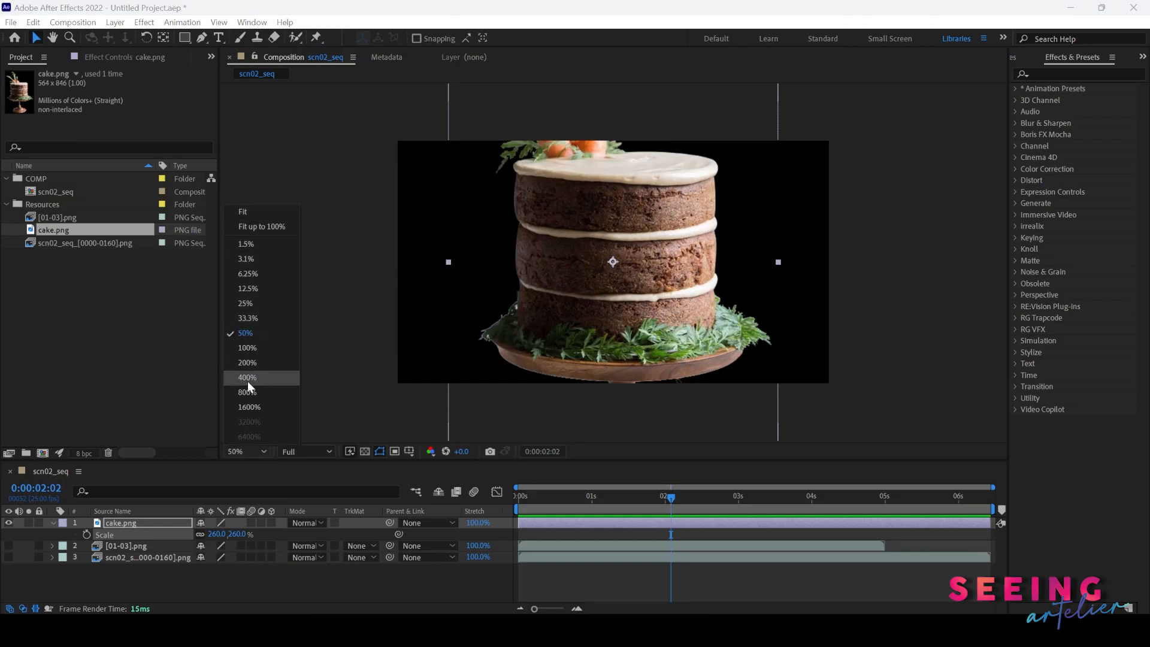
{"action": "left_click", "coordinate": [256, 348]}
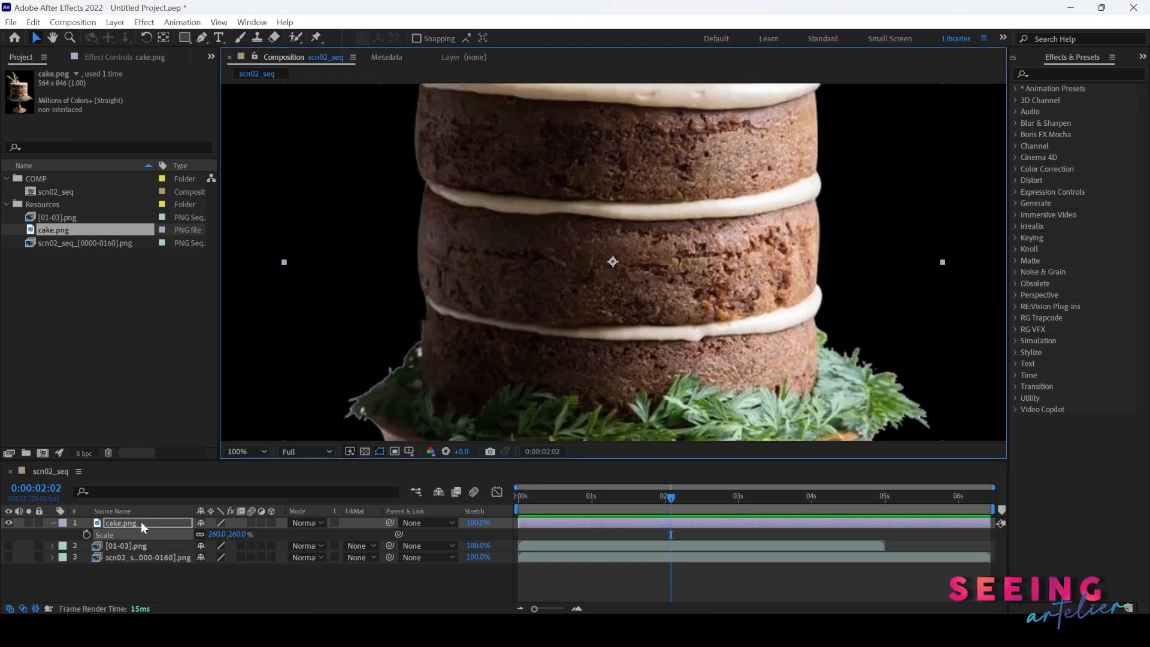
{"action": "left_click_drag", "start_coordinate": [217, 534], "coordinate": [428, 527]}
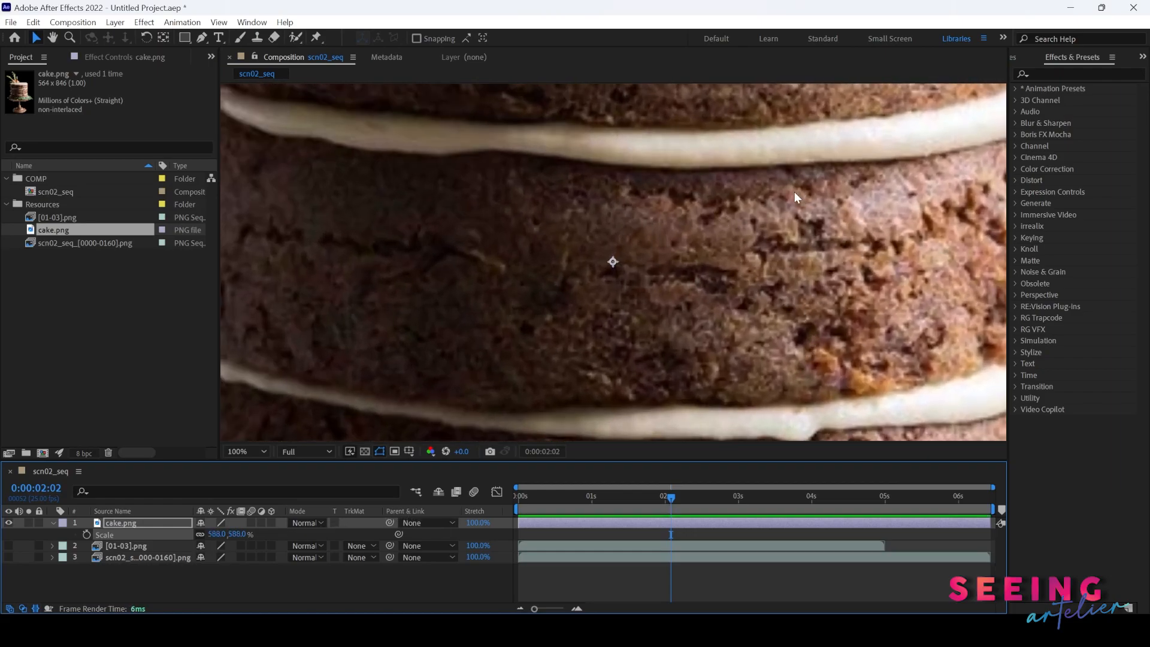
{"action": "key", "text": "ctrl+z"}
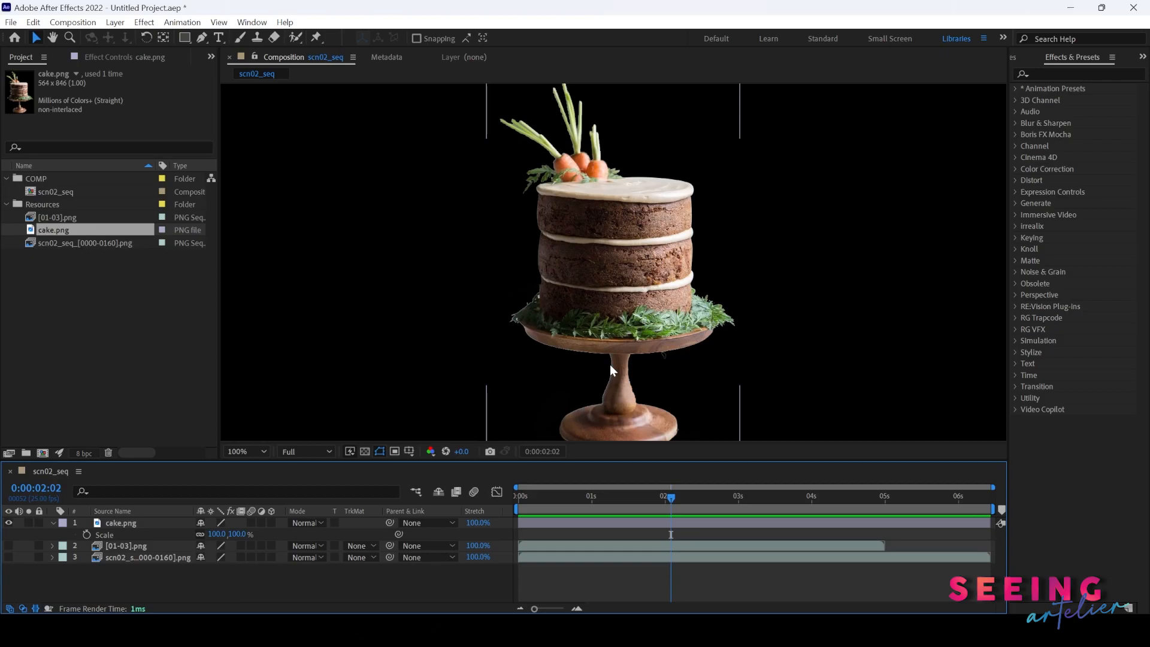
- Hide the cake layer and import the Fontaine Running Water Relaxing Water Sounds audio into the Resources folder
{"action": "left_click", "coordinate": [8, 522]}
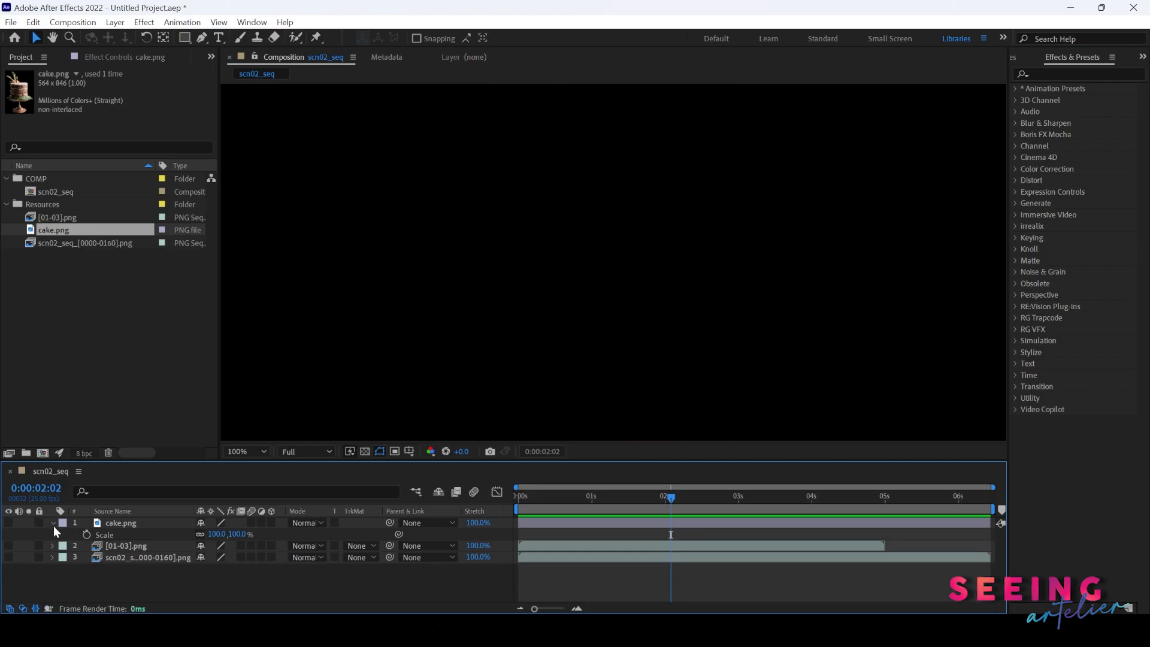
{"action": "left_click", "coordinate": [52, 523]}
{"action": "left_click", "coordinate": [45, 205]}
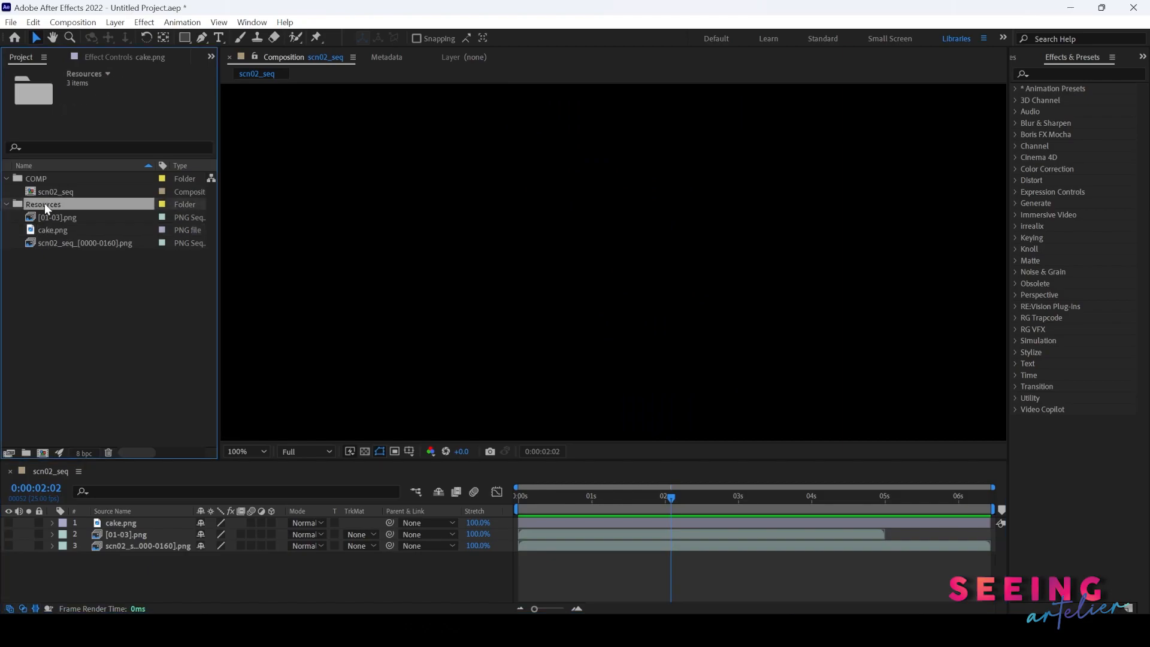
{"action": "key", "text": "ctrl+i"}
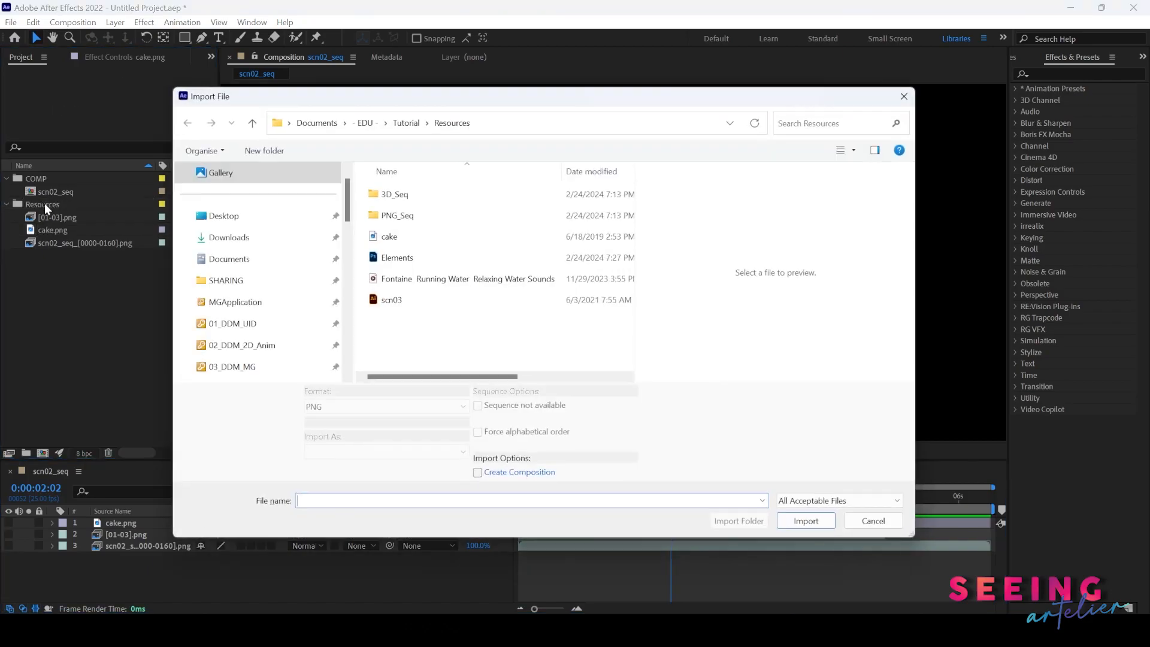
{"action": "left_click", "coordinate": [461, 282]}
{"action": "left_click", "coordinate": [810, 521]}
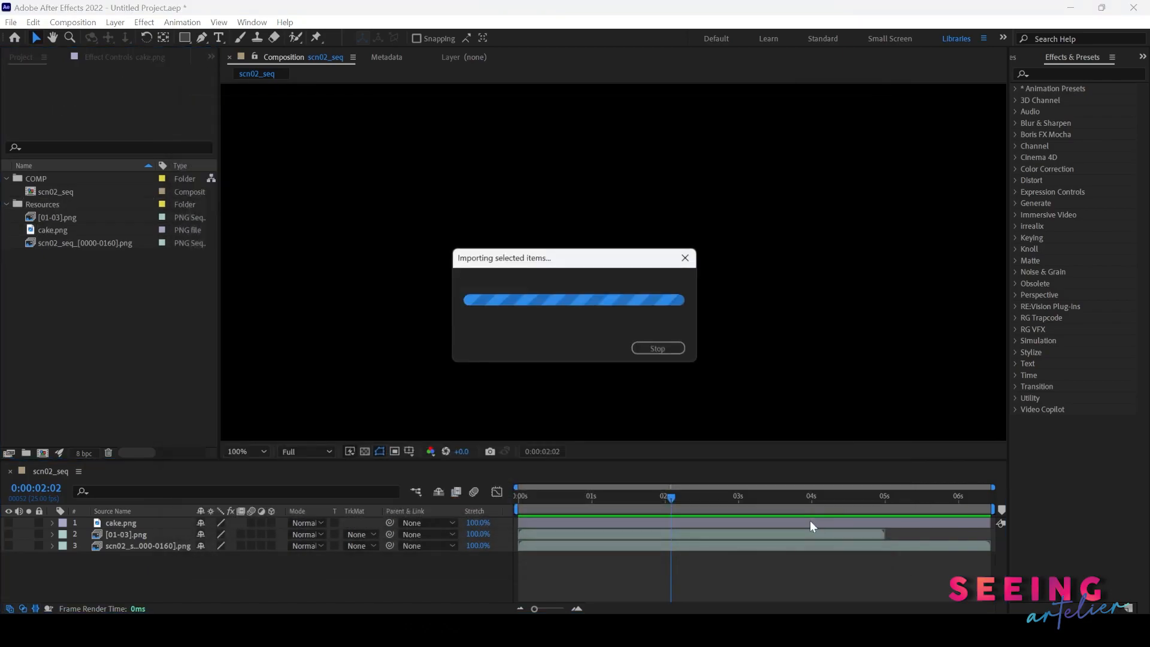
- Add the water sounds audio as the bottom layer and turn visibility back on for all visual layers
{"action": "left_click_drag", "start_coordinate": [45, 239], "coordinate": [110, 569]}
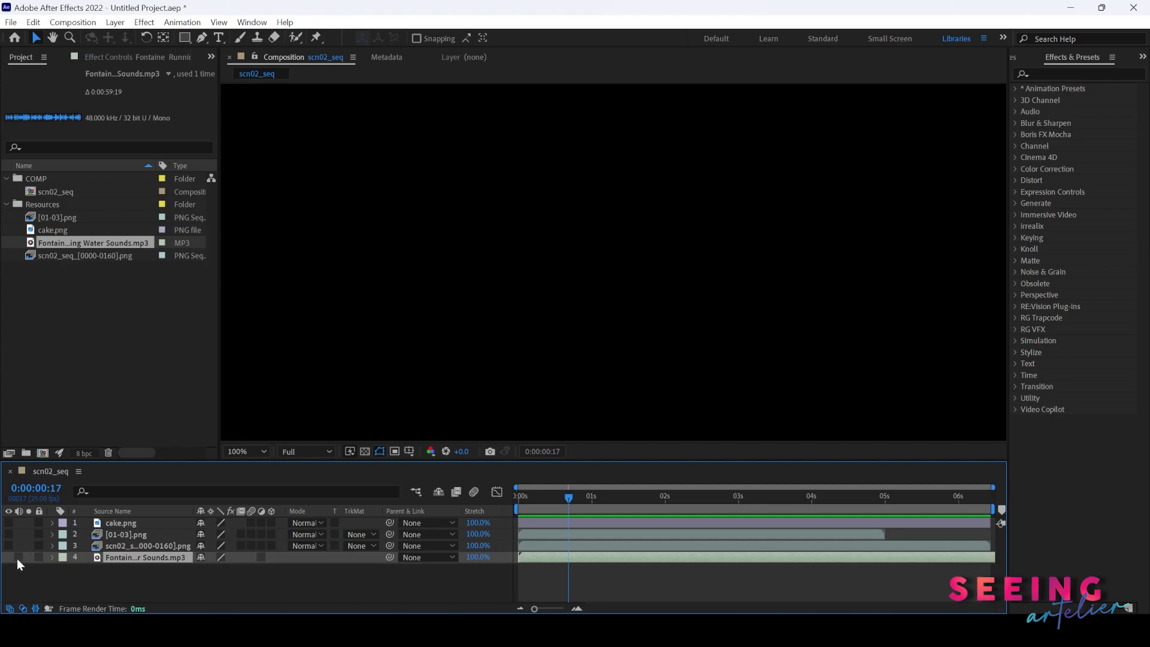
{"action": "left_click_drag", "start_coordinate": [8, 522], "coordinate": [6, 556]}
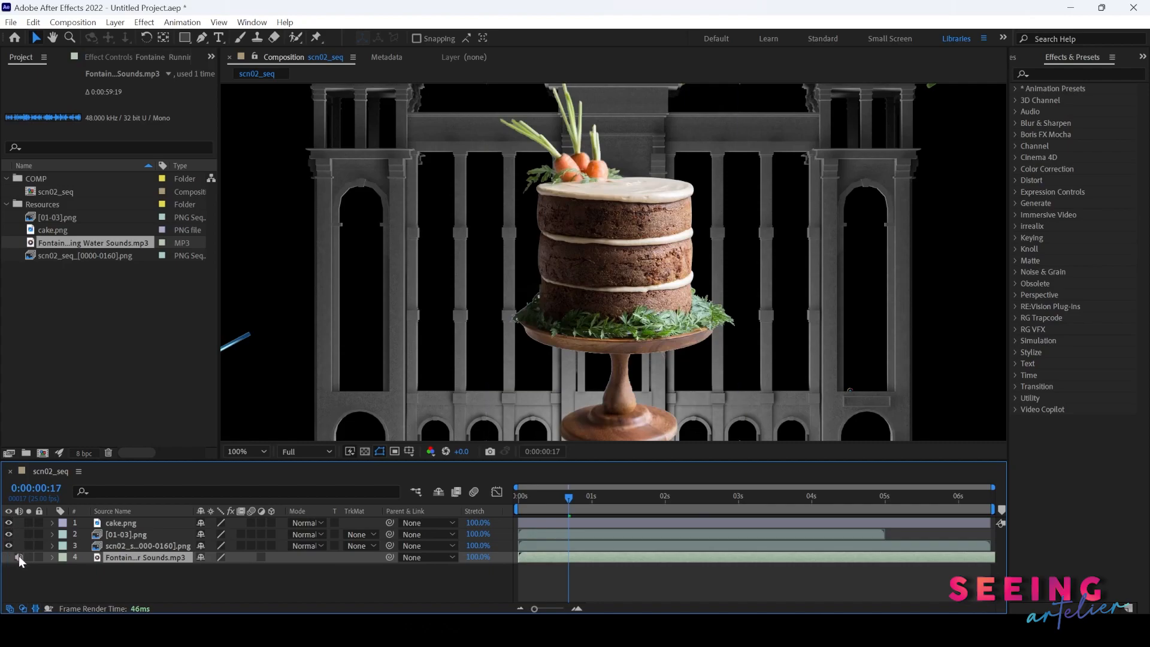
- Expand the water sounds layer's audio properties to show its waveform, and preview the audio from the start
{"action": "left_click", "coordinate": [52, 557]}
{"action": "left_click", "coordinate": [64, 569]}
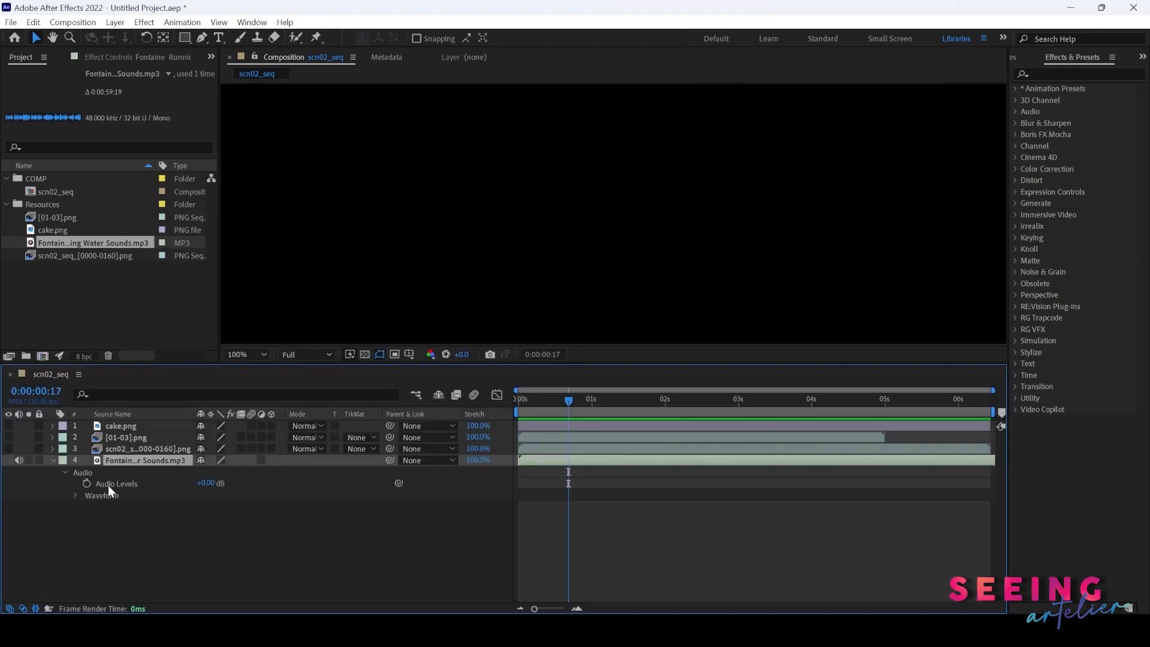
{"action": "left_click", "coordinate": [75, 496]}
{"action": "left_click", "coordinate": [526, 401]}
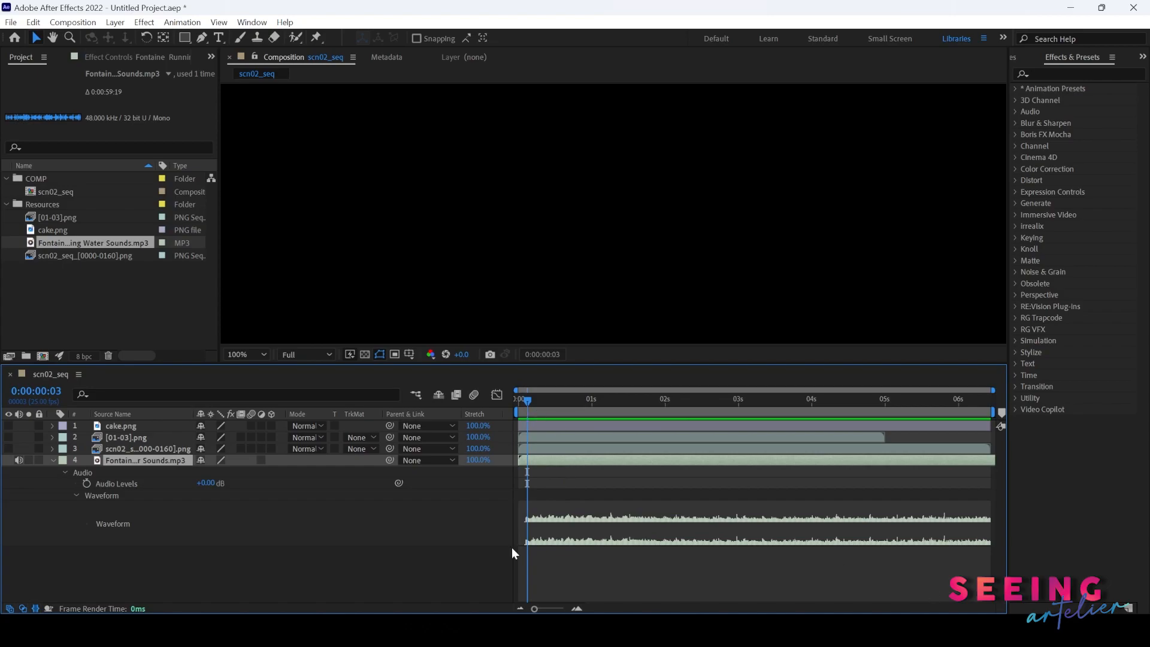
{"action": "key", "text": "space"}
{"action": "key", "text": "space"}
{"action": "left_click", "coordinate": [565, 413]}
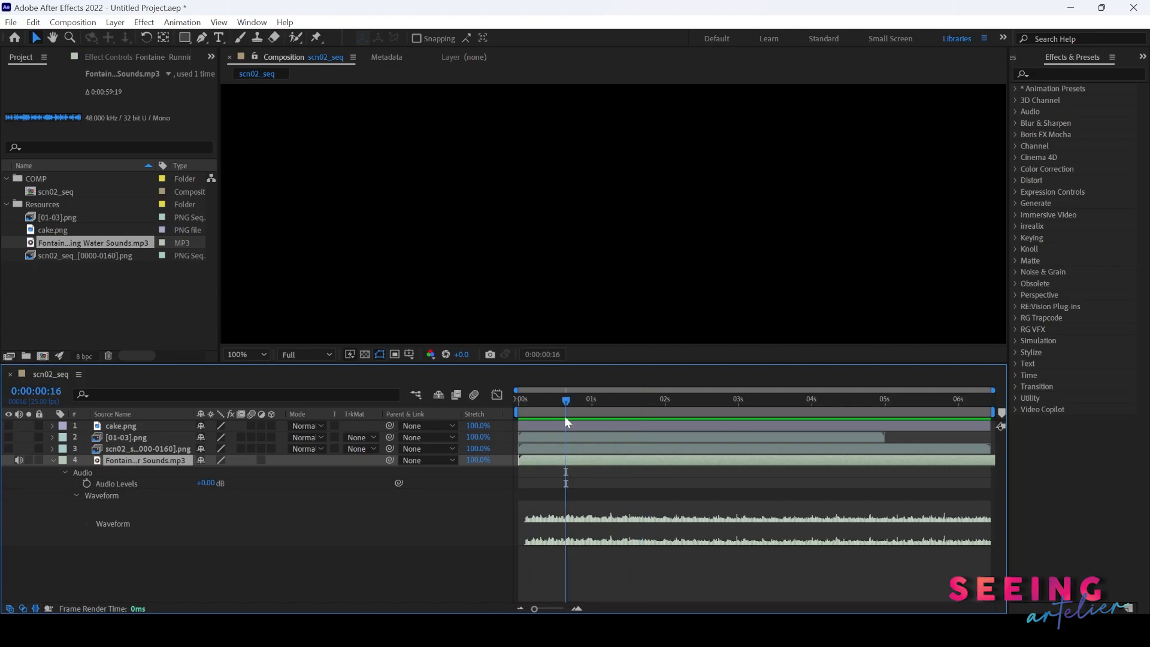
- Open the Audio panel and play back the composition to monitor the audio levels
{"action": "left_click", "coordinate": [250, 23]}
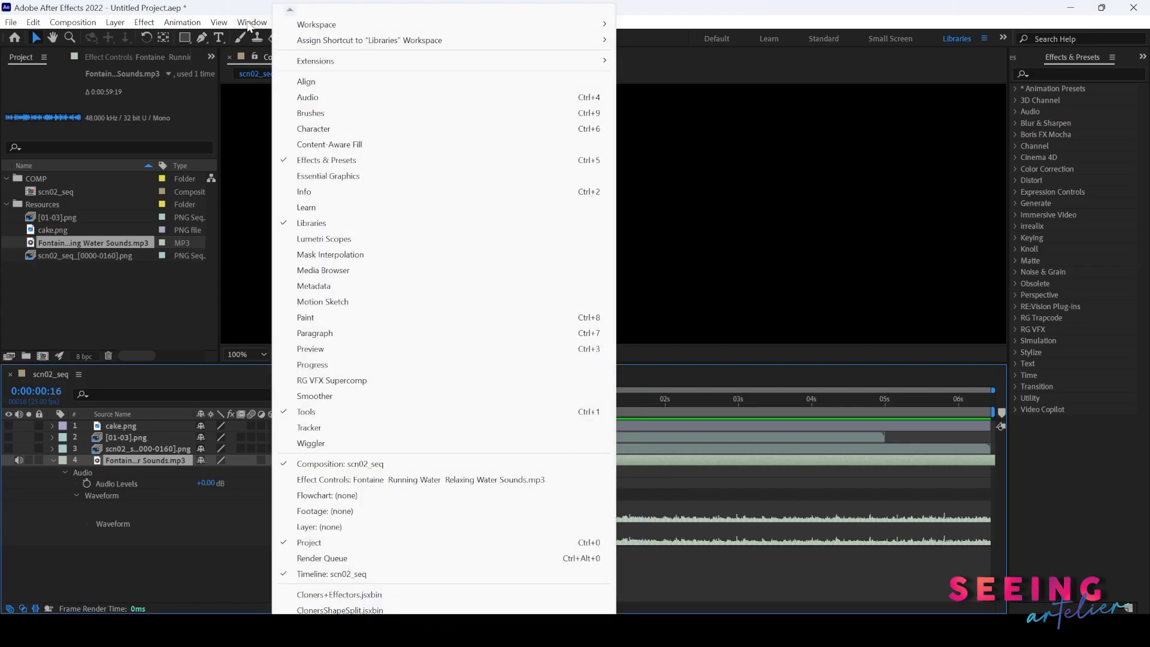
{"action": "left_click", "coordinate": [327, 97]}
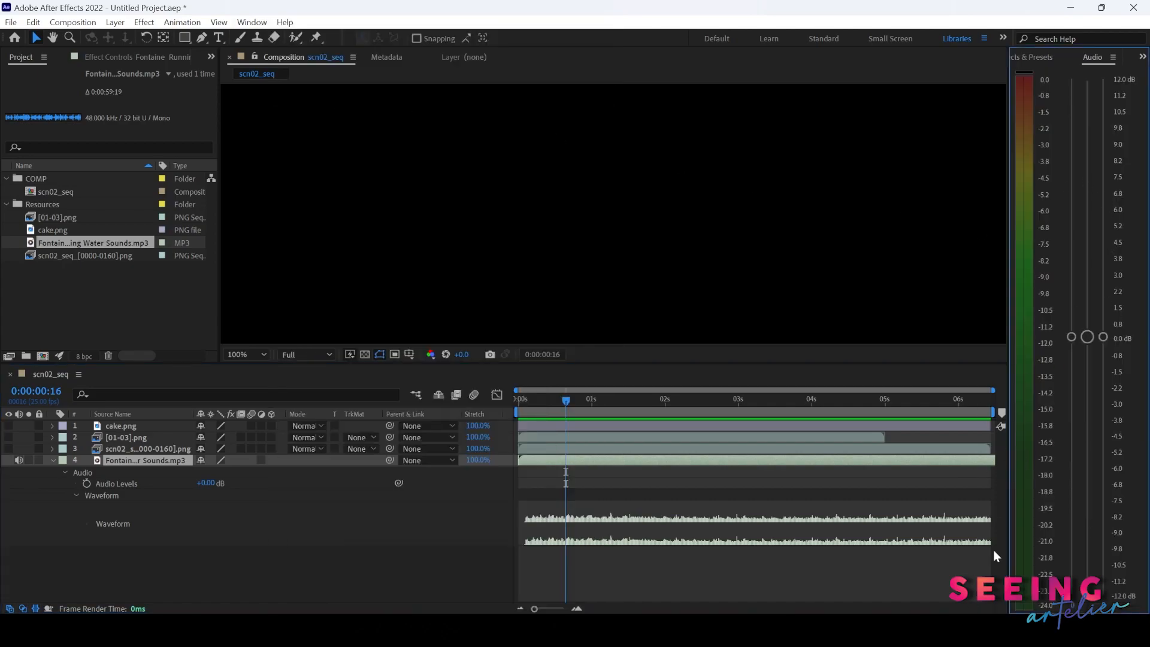
{"action": "left_click", "coordinate": [522, 400]}
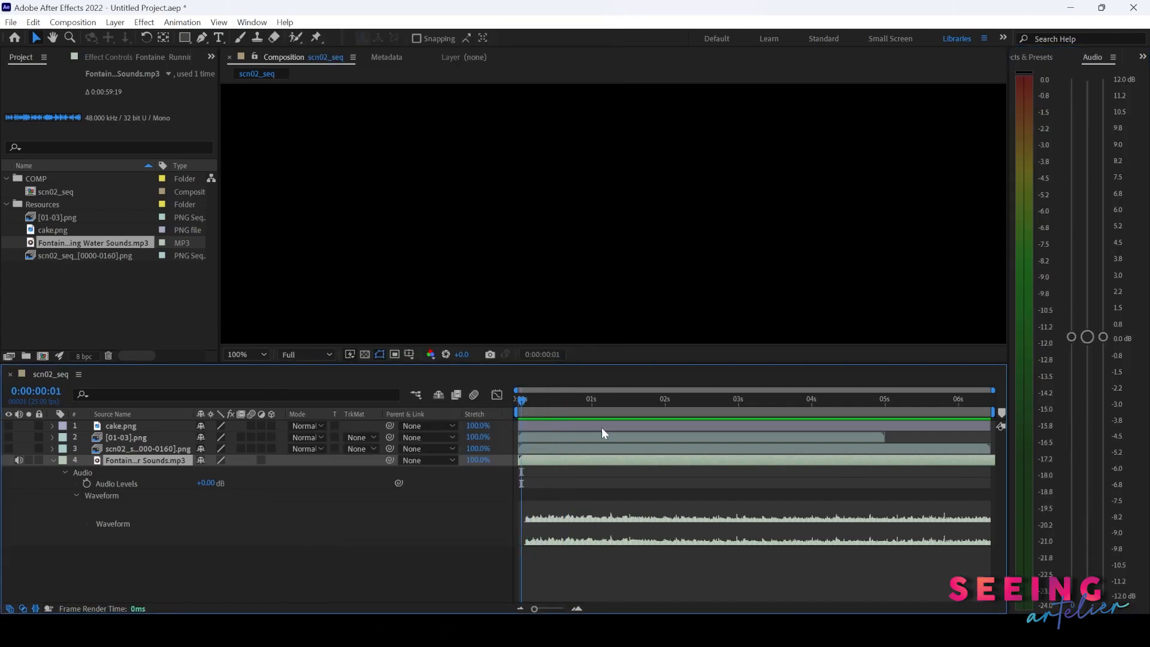
{"action": "key", "text": "space"}
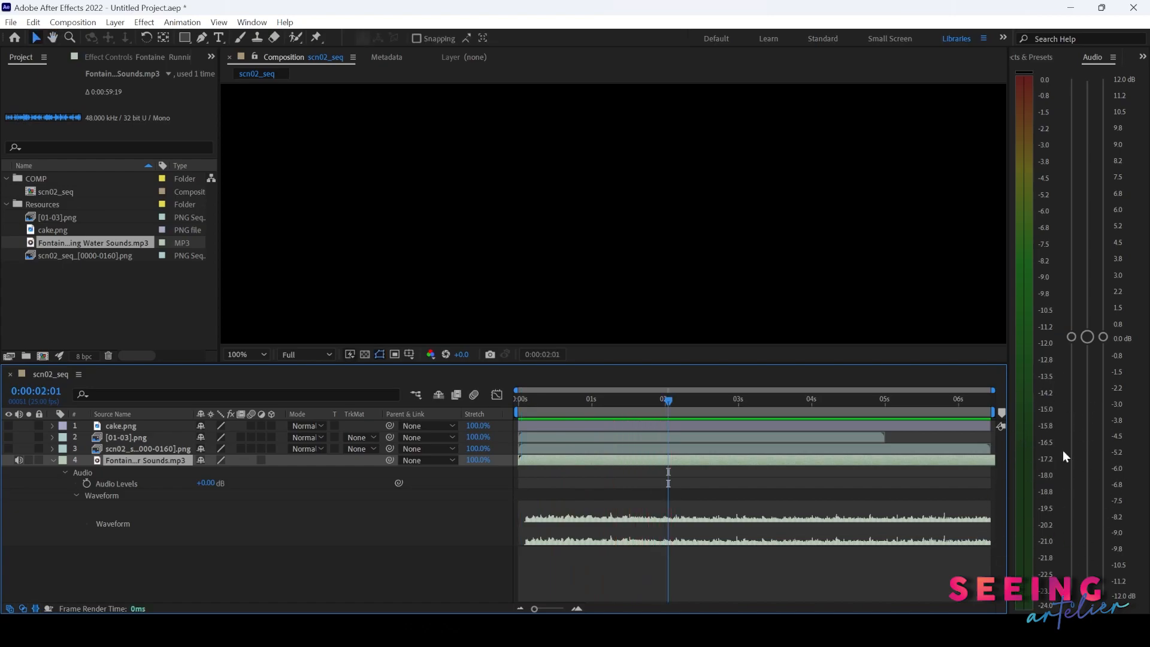
{"action": "left_click", "coordinate": [534, 400]}
{"action": "left_click_drag", "start_coordinate": [534, 404], "coordinate": [600, 407]}
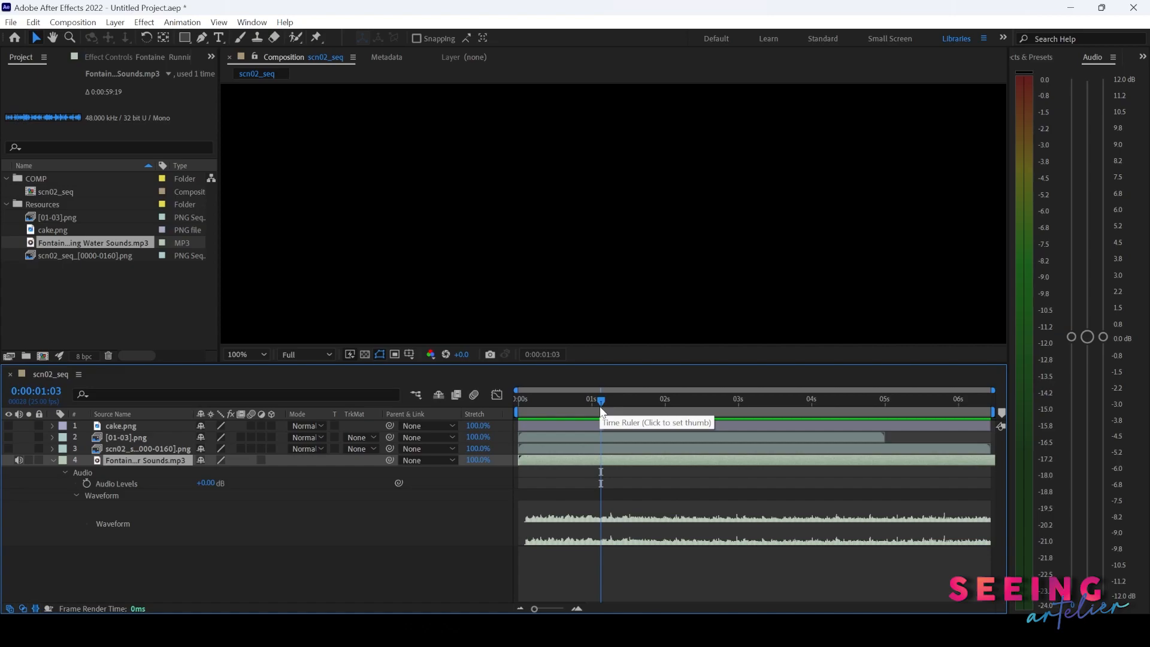
- Apply the Stereo Mixer audio effect to the water sounds layer
{"action": "left_click", "coordinate": [1034, 58]}
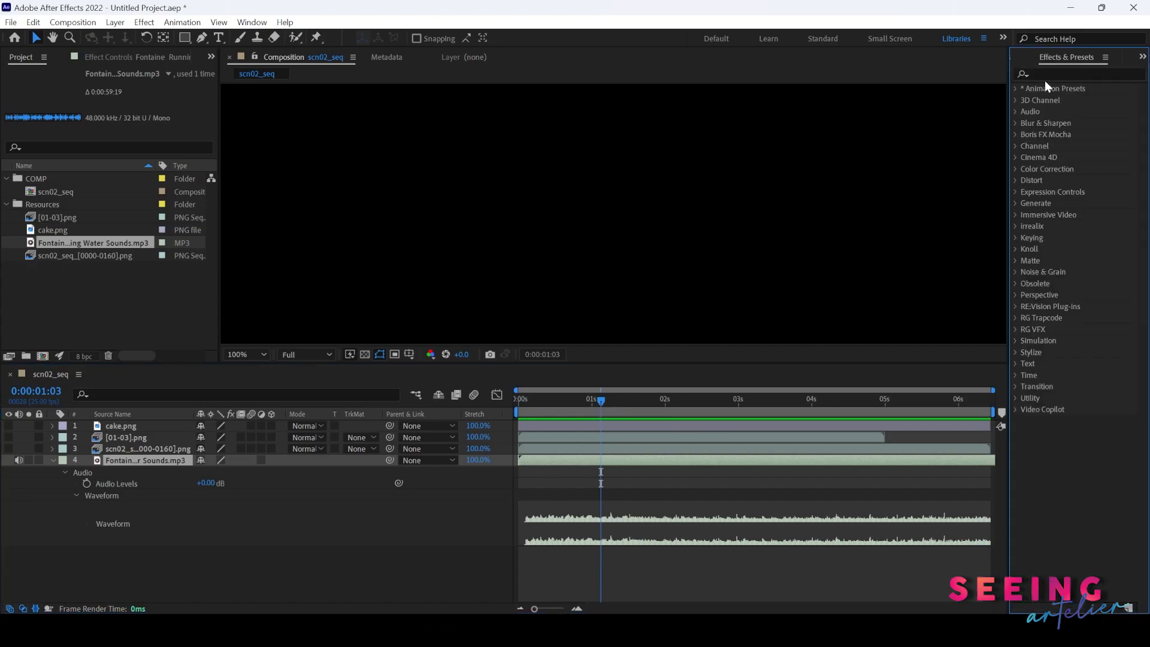
{"action": "left_click", "coordinate": [1015, 112]}
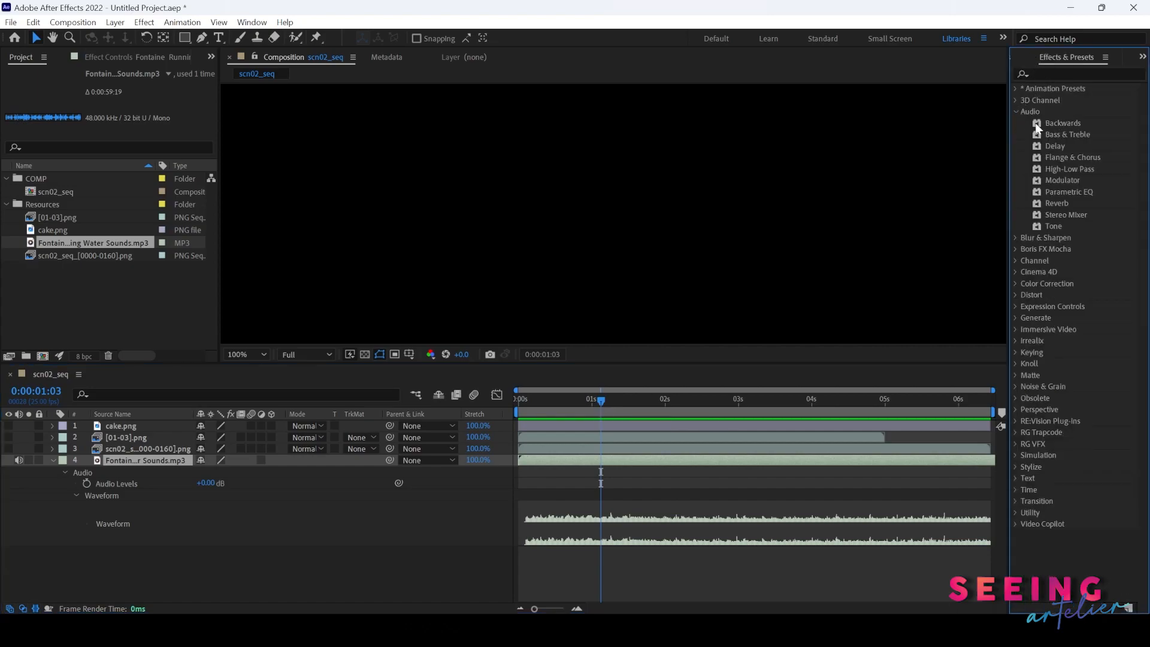
{"action": "left_click", "coordinate": [1069, 215]}
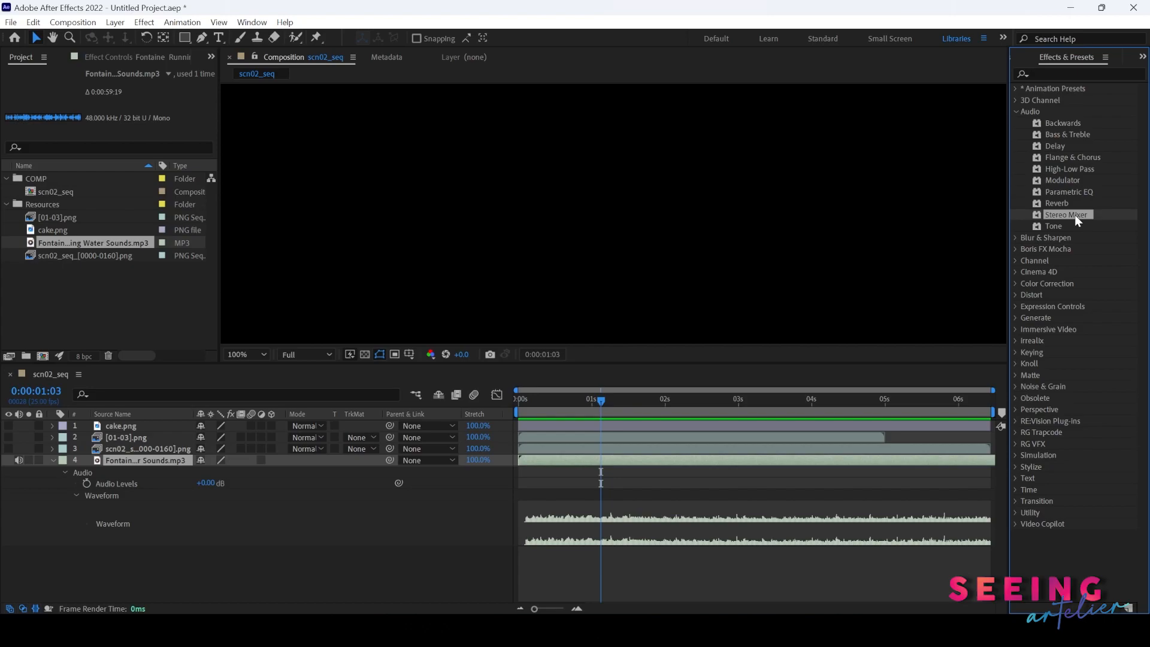
{"action": "left_click_drag", "start_coordinate": [1074, 215], "coordinate": [674, 460]}
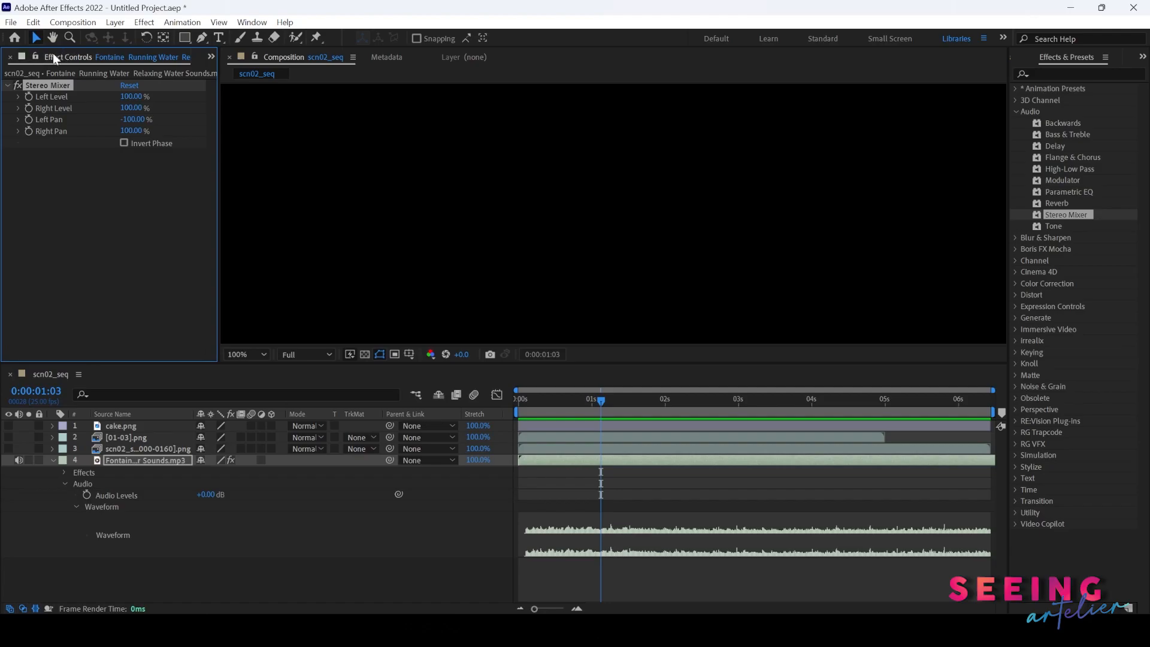
- Switch between the Project and Effect Controls panels and bring the Audio meter panel back into view
{"action": "left_click", "coordinate": [177, 56]}
{"action": "left_click", "coordinate": [82, 55]}
{"action": "left_click", "coordinate": [210, 55]}
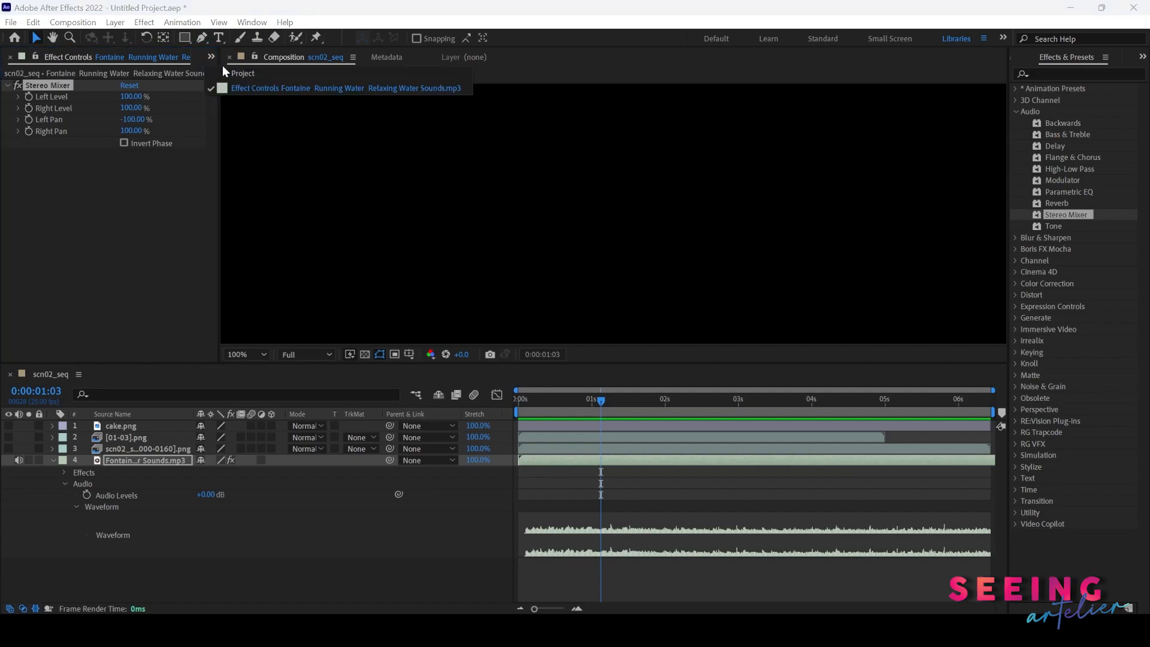
{"action": "left_click", "coordinate": [234, 73]}
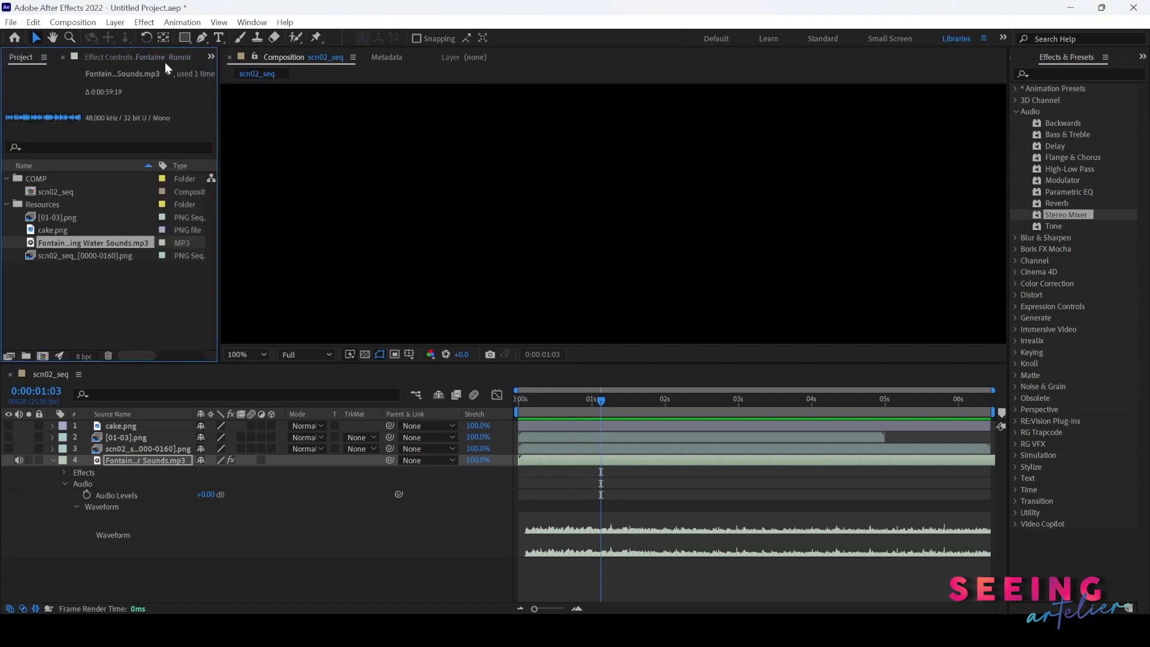
{"action": "left_click", "coordinate": [101, 54]}
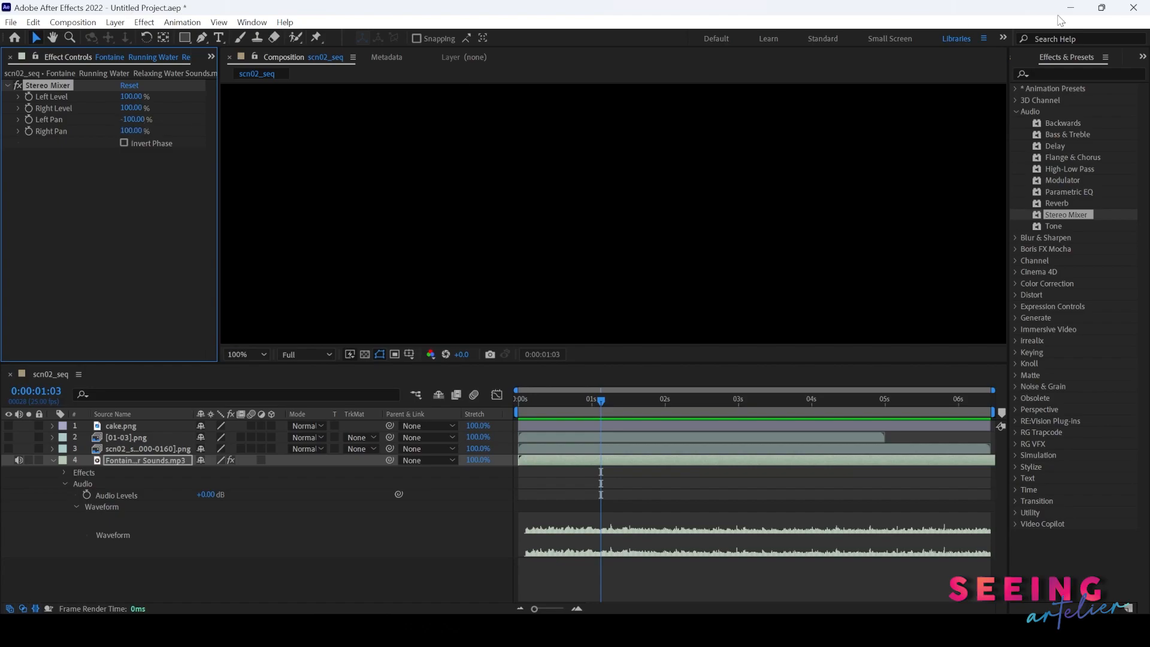
{"action": "left_click", "coordinate": [1142, 57]}
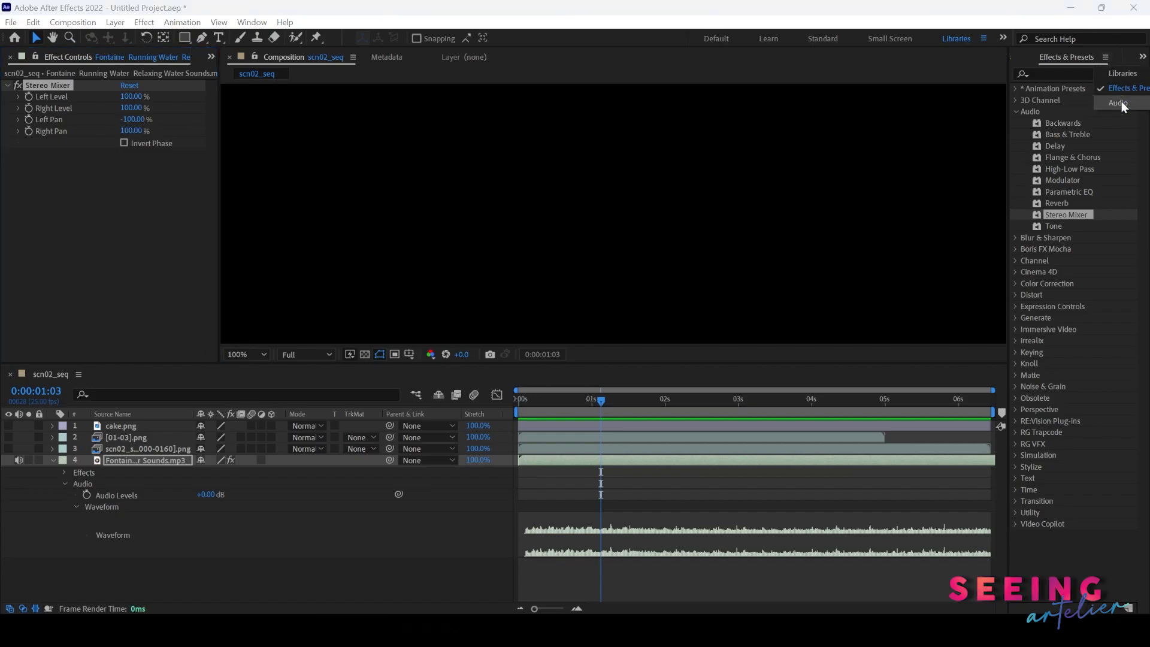
{"action": "left_click", "coordinate": [1118, 103]}
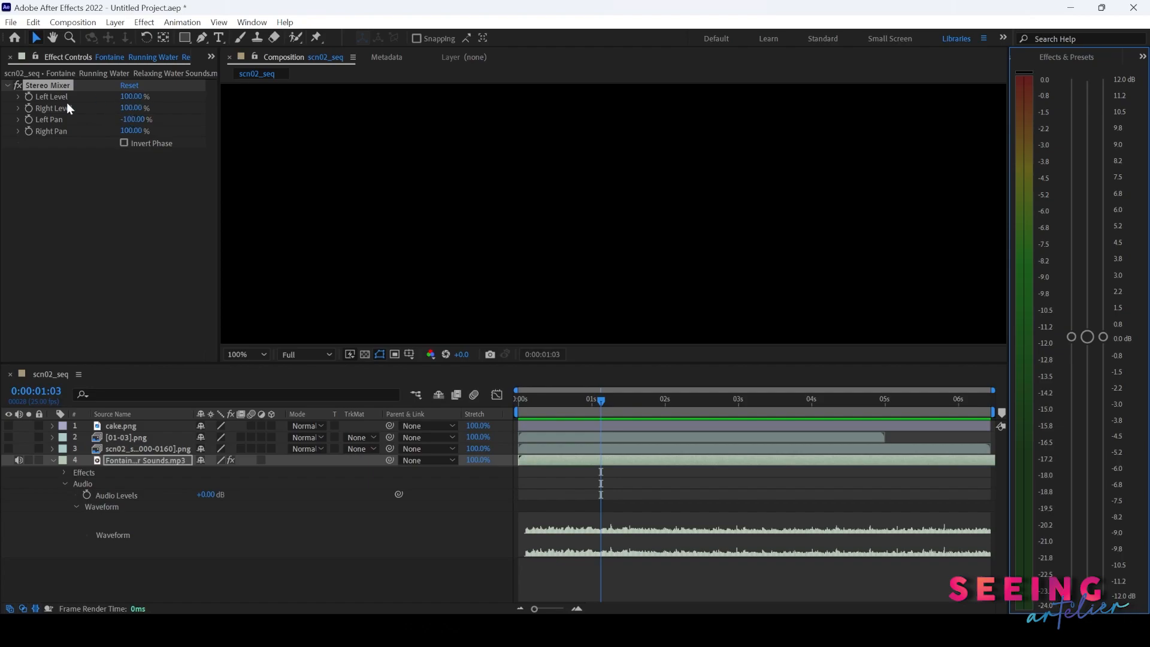
- Try raising the Stereo Mixer Left Level to 200% while previewing, then restore it to 100%
{"action": "left_click", "coordinate": [130, 103]}
{"action": "type", "text": "200"}
{"action": "key", "text": "Return"}
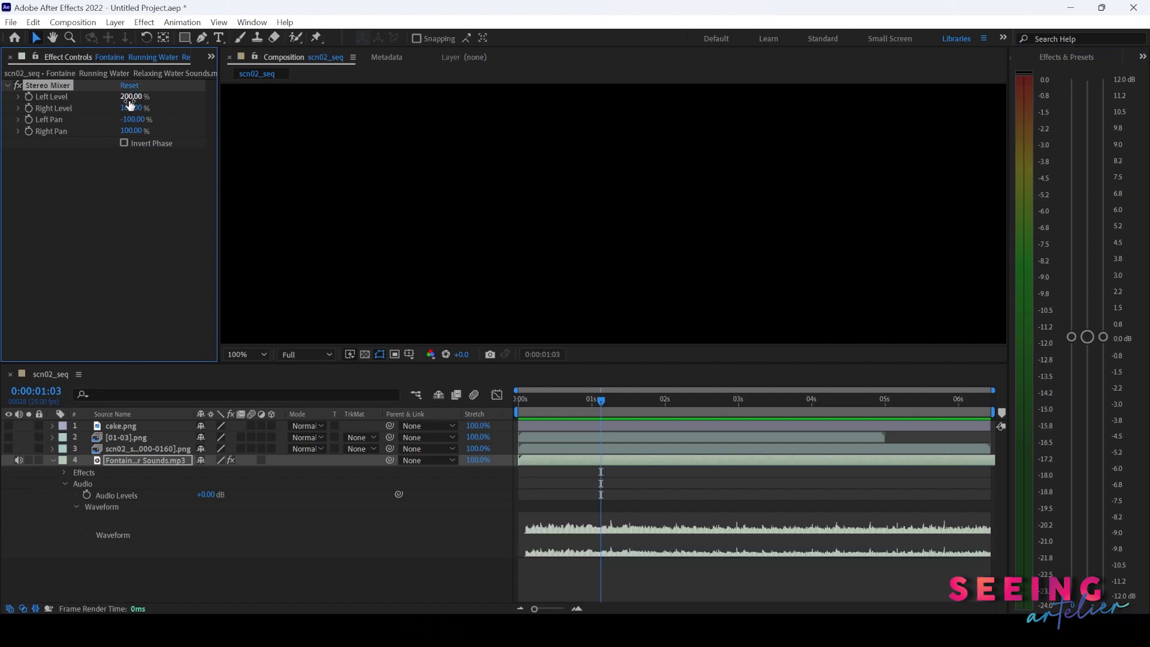
{"action": "left_click", "coordinate": [522, 406]}
{"action": "key", "text": "space"}
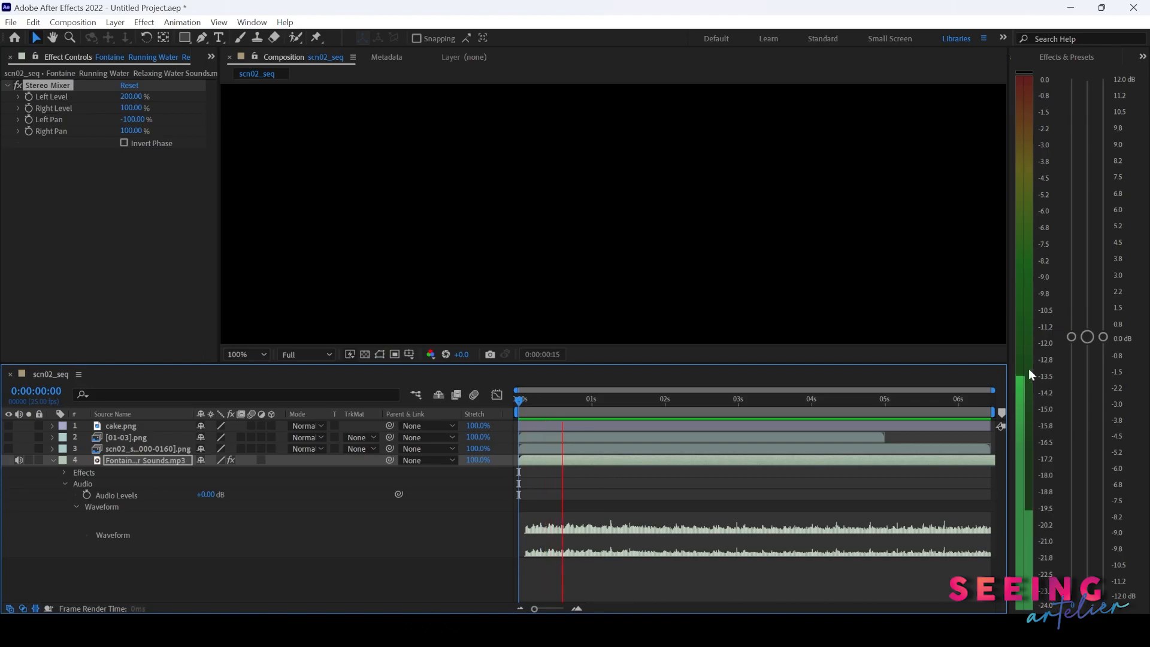
{"action": "key", "text": "space"}
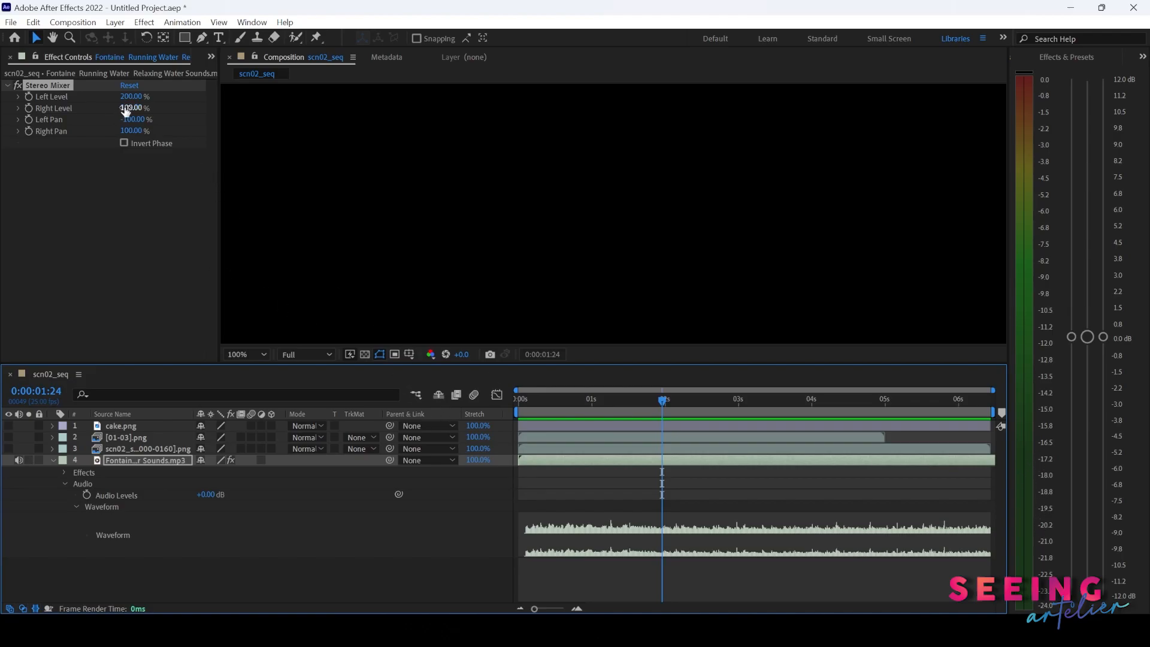
{"action": "left_click", "coordinate": [529, 401]}
{"action": "left_click_drag", "start_coordinate": [529, 405], "coordinate": [554, 404]}
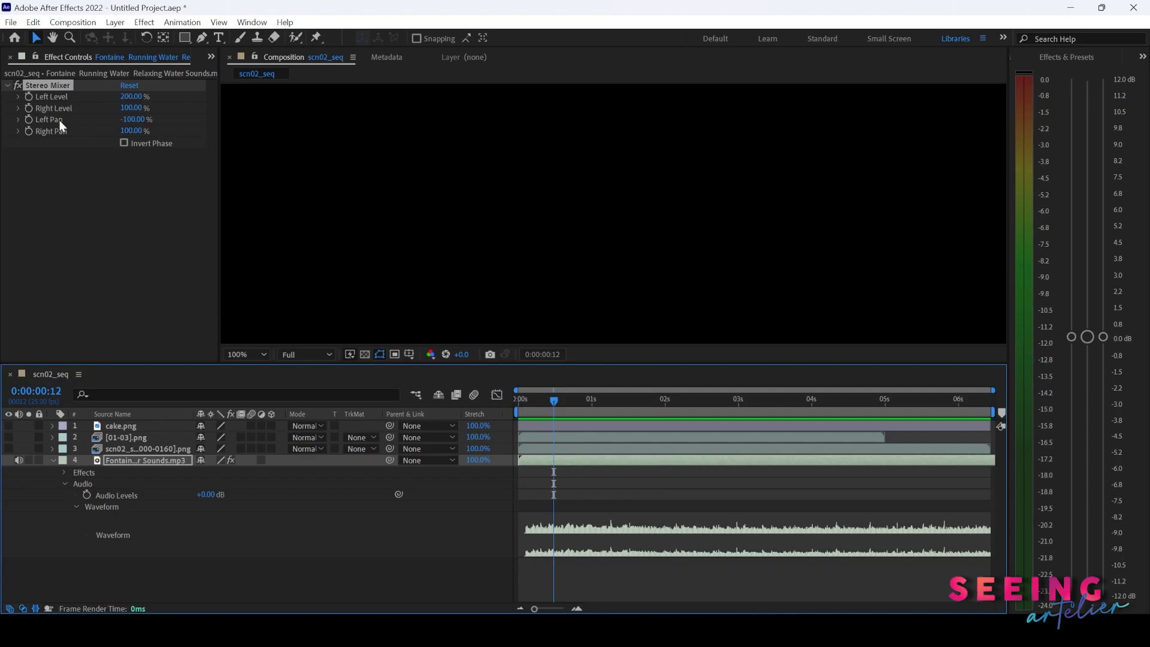
{"action": "left_click", "coordinate": [130, 96]}
{"action": "type", "text": "100"}
{"action": "key", "text": "Return"}
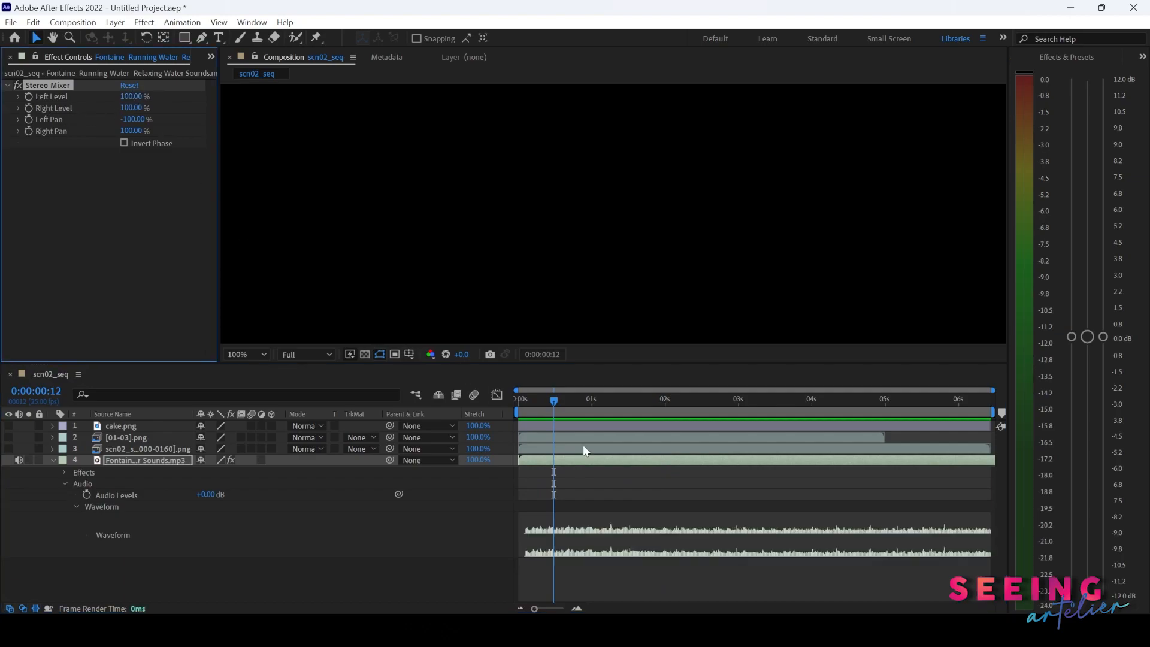
- Near the start of the timeline, keyframe the Stereo Mixer Left and Right Levels at 0%
{"action": "left_click_drag", "start_coordinate": [545, 408], "coordinate": [523, 401]}
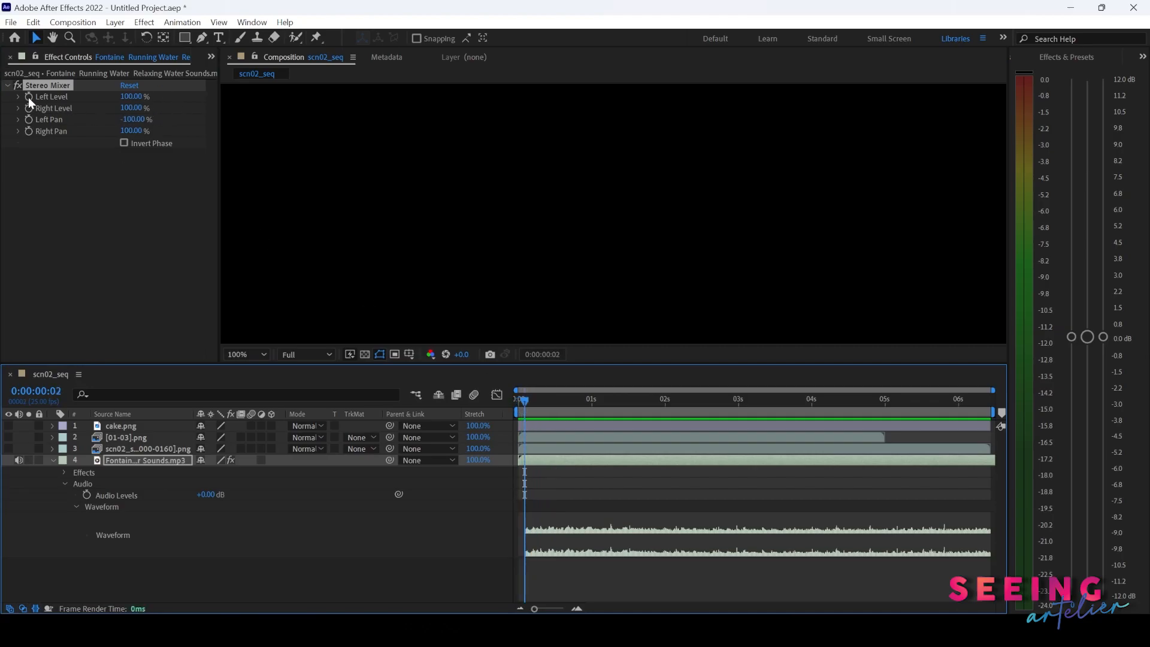
{"action": "left_click", "coordinate": [131, 97]}
{"action": "type", "text": "0"}
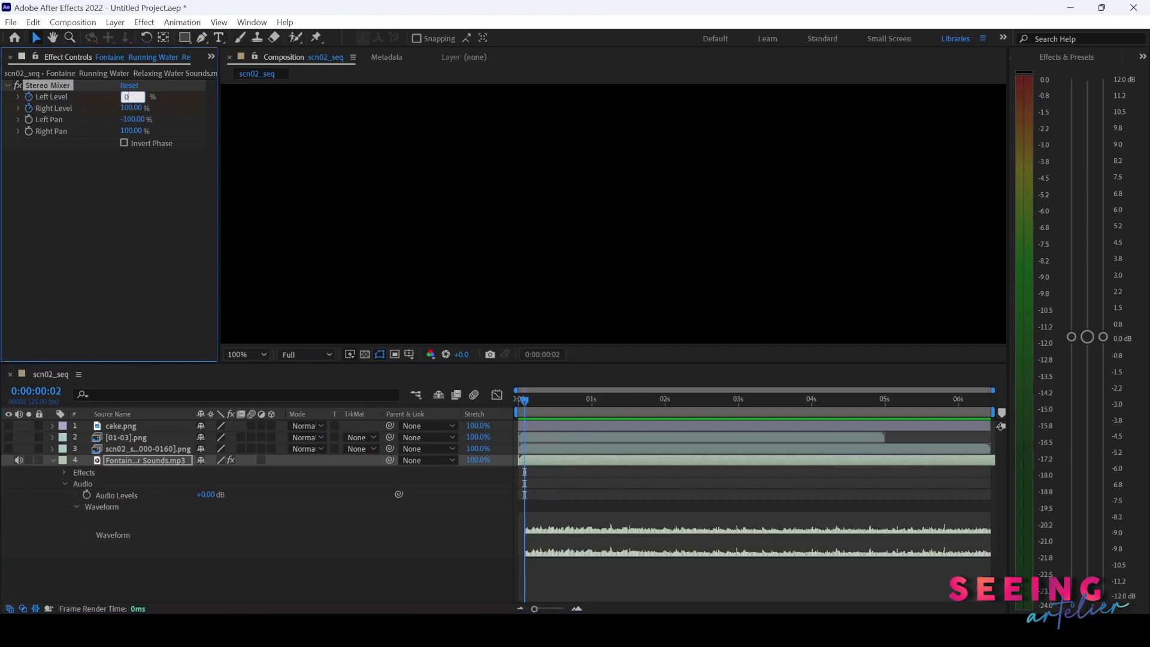
{"action": "key", "text": "Return"}
{"action": "left_click", "coordinate": [132, 108]}
{"action": "type", "text": "0.0"}
{"action": "key", "text": "Return"}
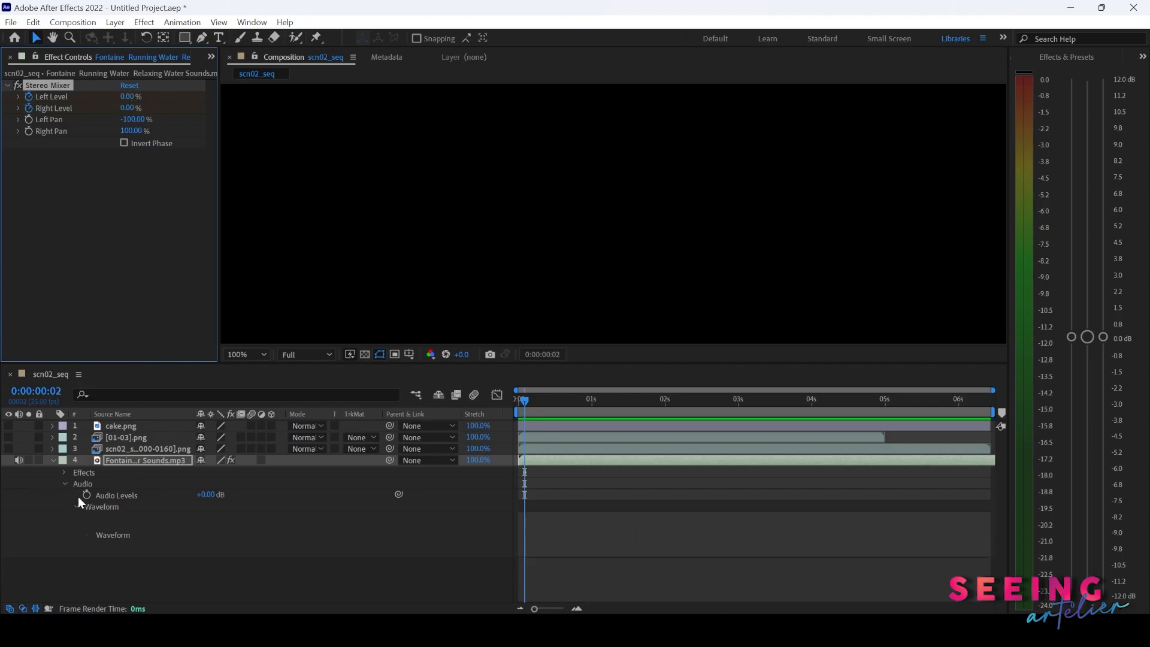
- At 1 second, keyframe the Stereo Mixer Left and Right Levels at 100% to fade the audio in
{"action": "left_click_drag", "start_coordinate": [534, 401], "coordinate": [591, 412]}
{"action": "left_click", "coordinate": [130, 97]}
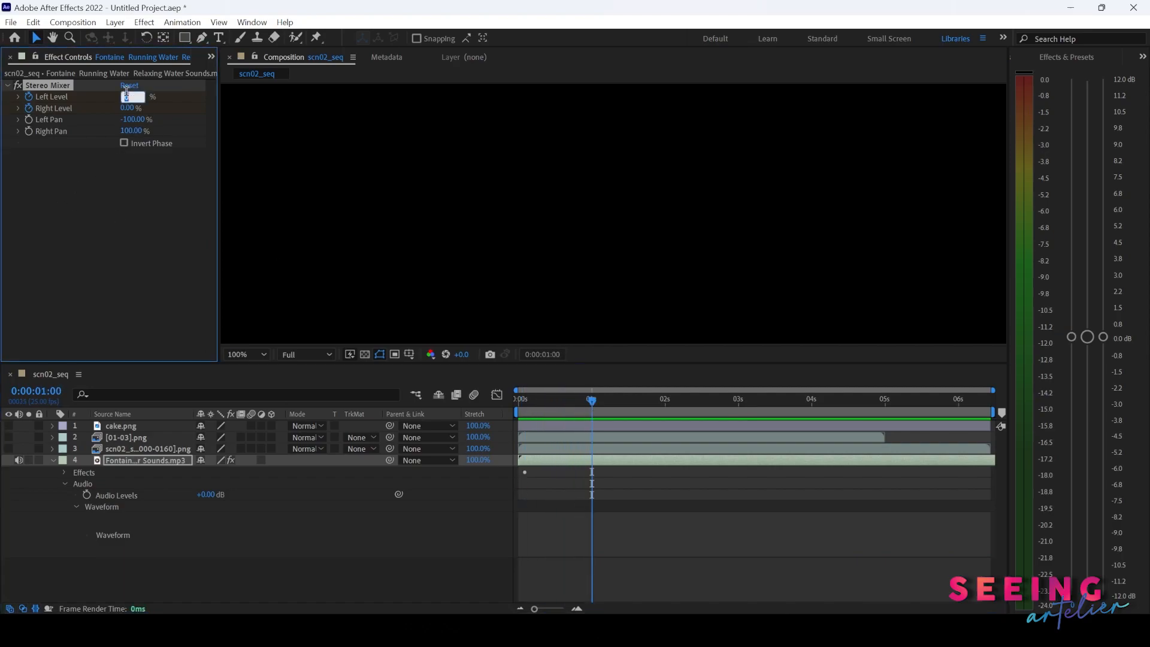
{"action": "type", "text": "100"}
{"action": "key", "text": "Return"}
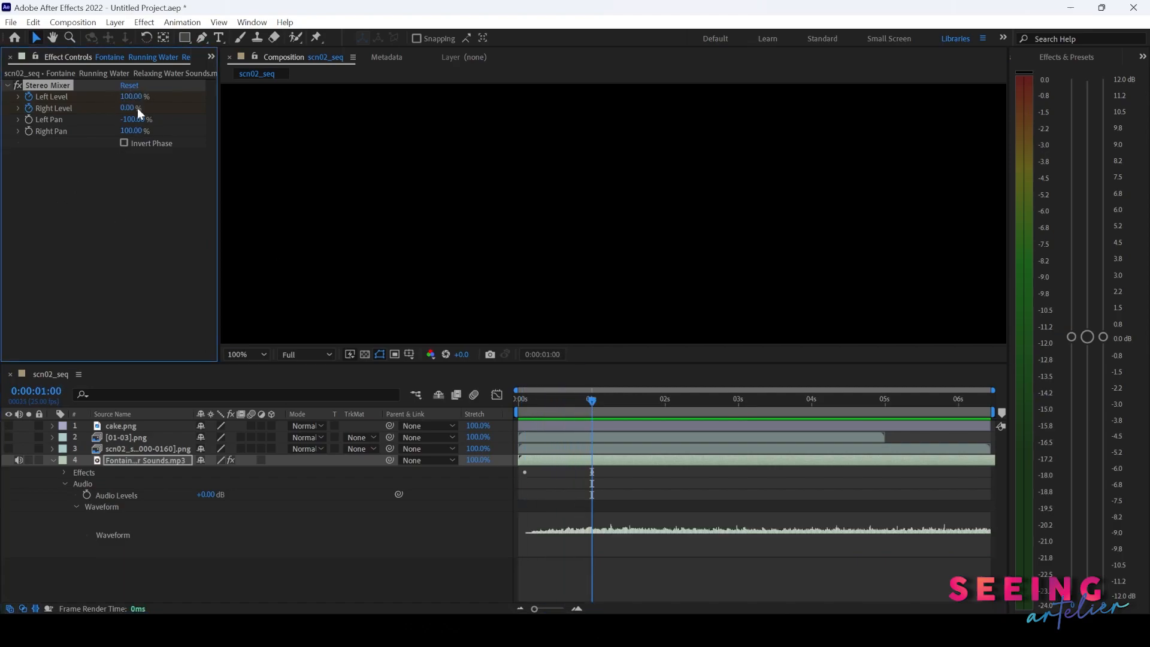
{"action": "left_click", "coordinate": [131, 108]}
{"action": "type", "text": "100"}
{"action": "key", "text": "Return"}
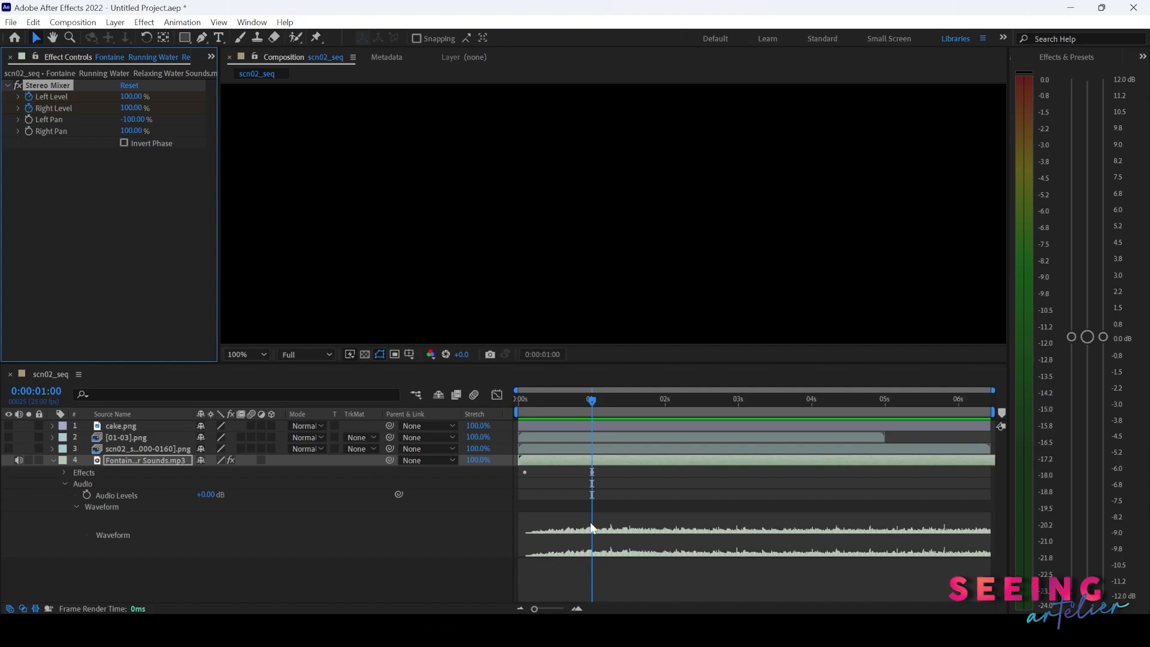
- Preview the audio fade-in from the start of the composition
{"action": "left_click_drag", "start_coordinate": [534, 403], "coordinate": [507, 404]}
{"action": "key", "text": "space"}
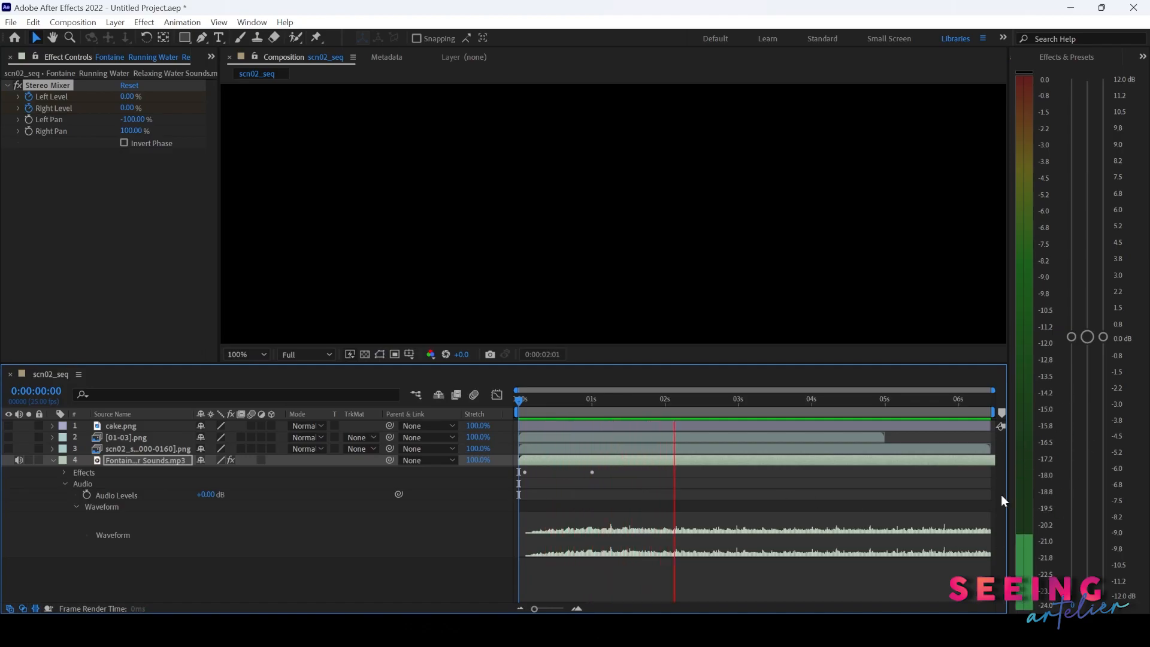
{"action": "key", "text": "space"}
{"action": "left_click_drag", "start_coordinate": [530, 398], "coordinate": [510, 400]}
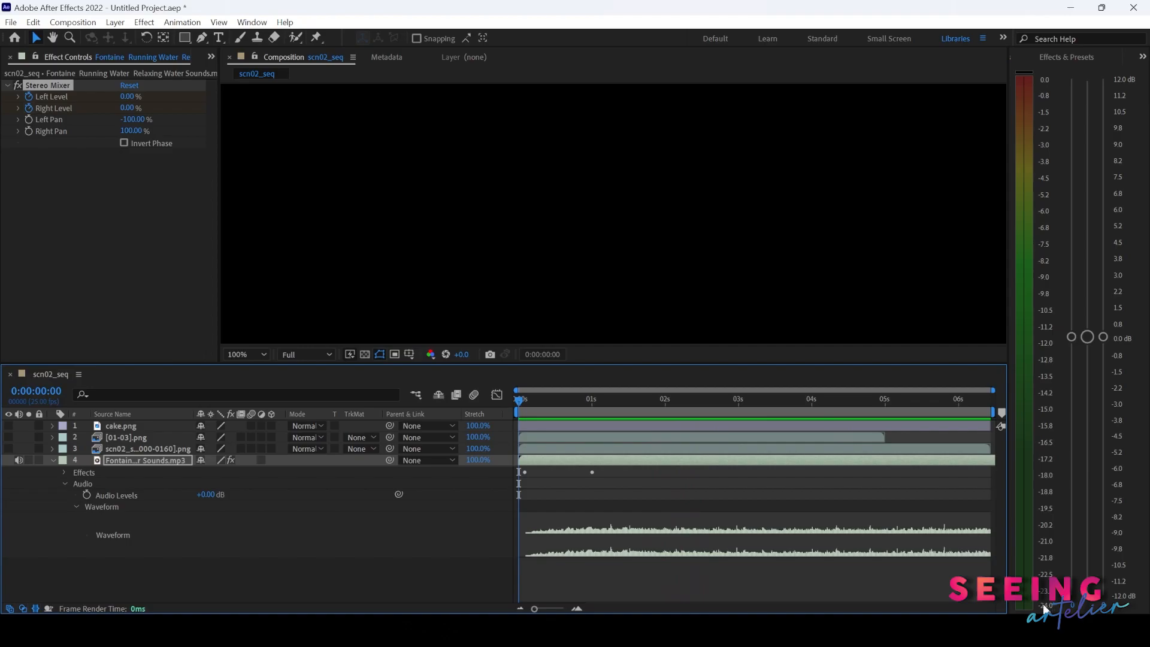
{"action": "key", "text": "space"}
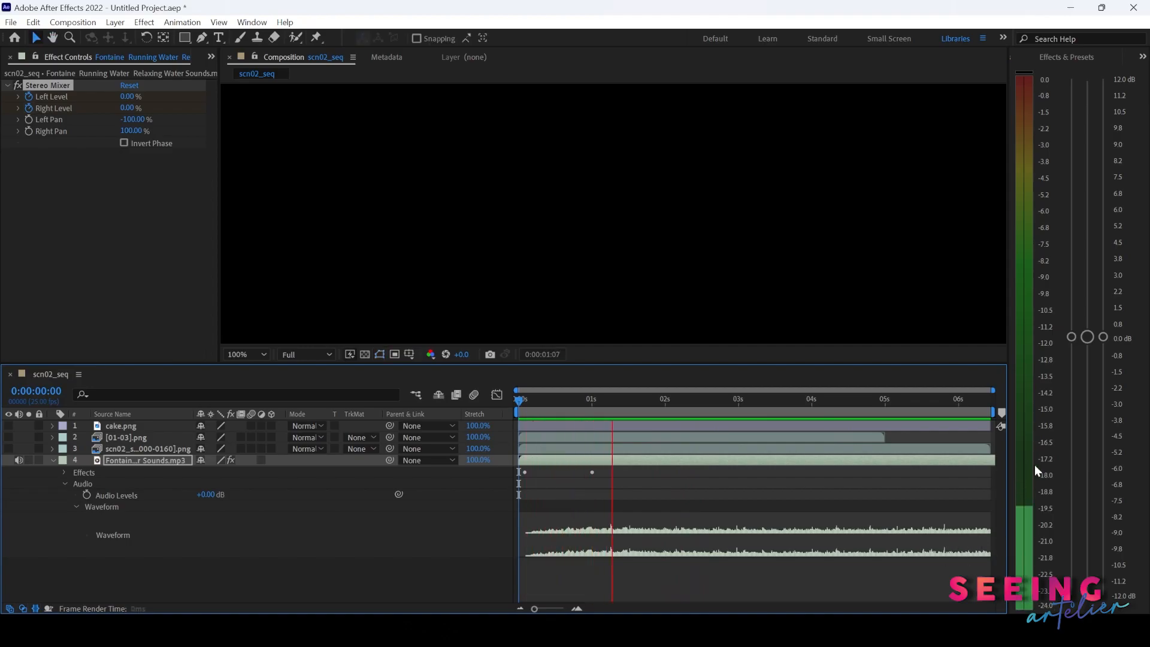
{"action": "key", "text": "space"}
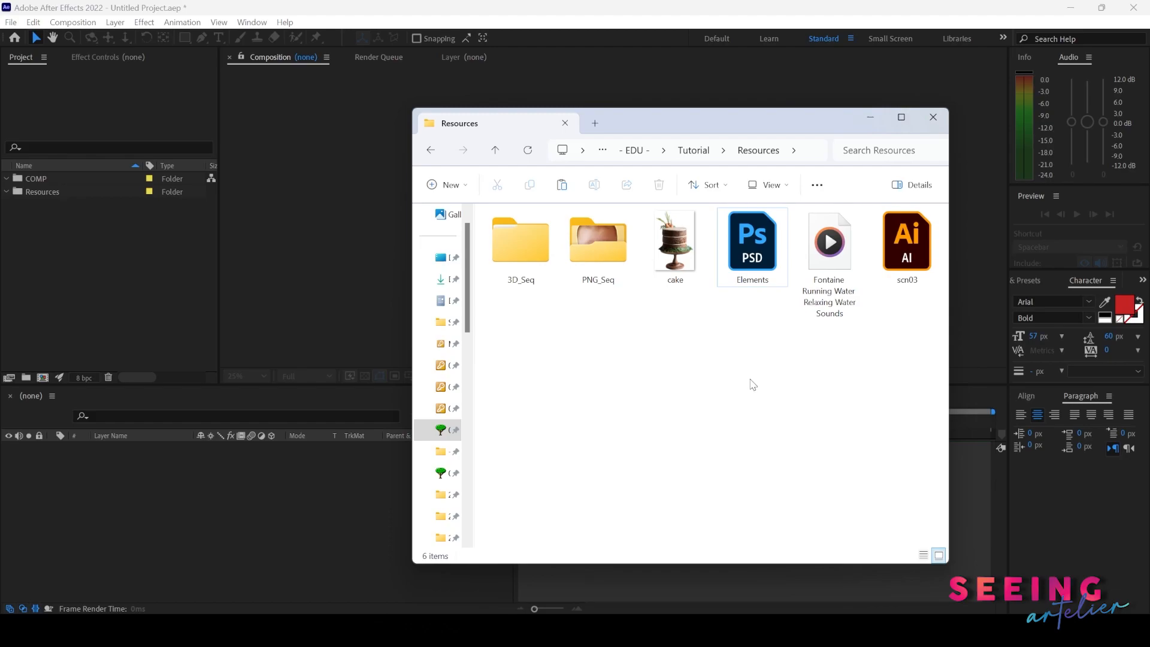
- Open Elements.psd in Photoshop to inspect its layers, selecting Lime, and switch back to After Effects
{"action": "double_click", "coordinate": [755, 245]}
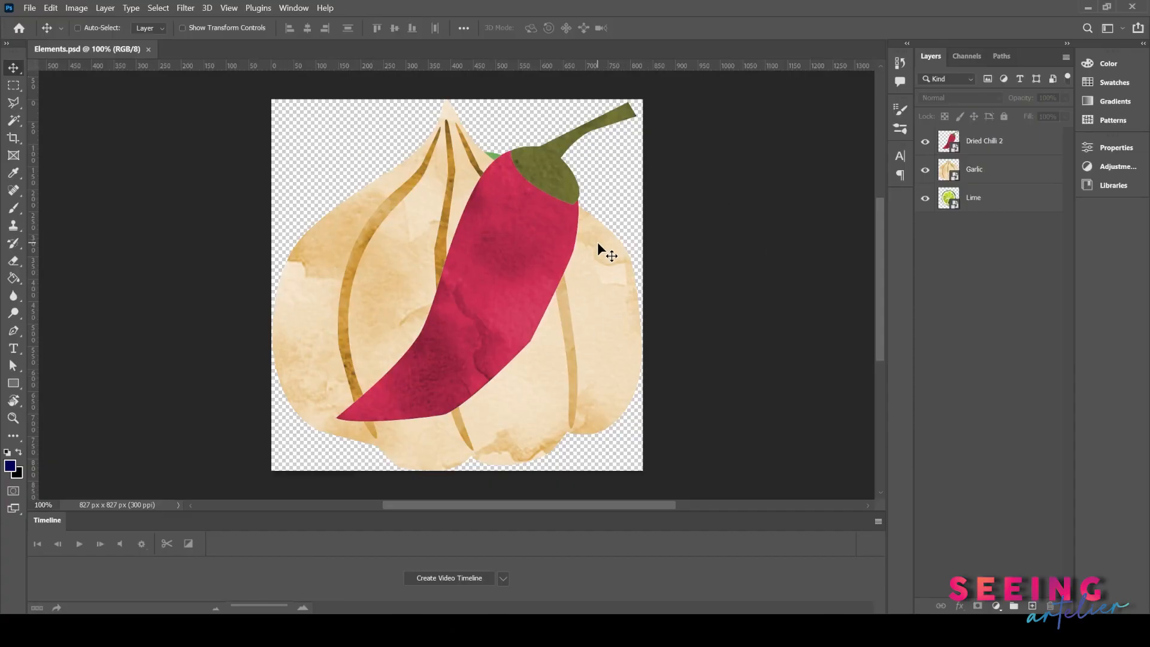
{"action": "left_click", "coordinate": [982, 197]}
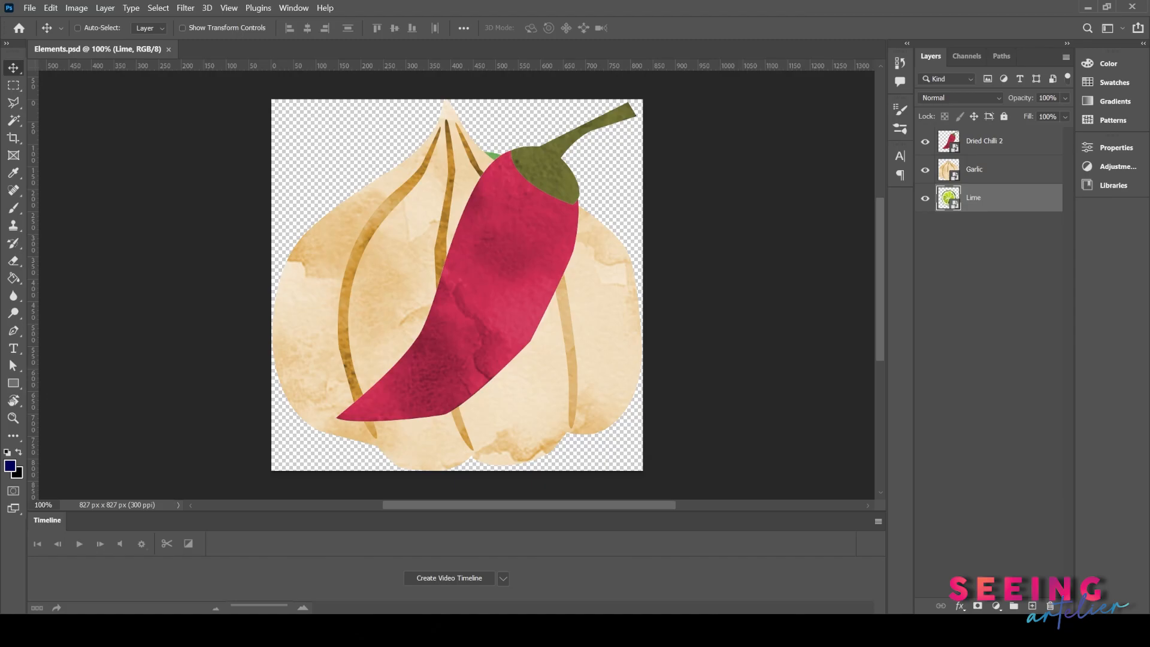
{"action": "mouse_move", "coordinate": [665, 630]}
{"action": "left_click", "coordinate": [639, 595]}
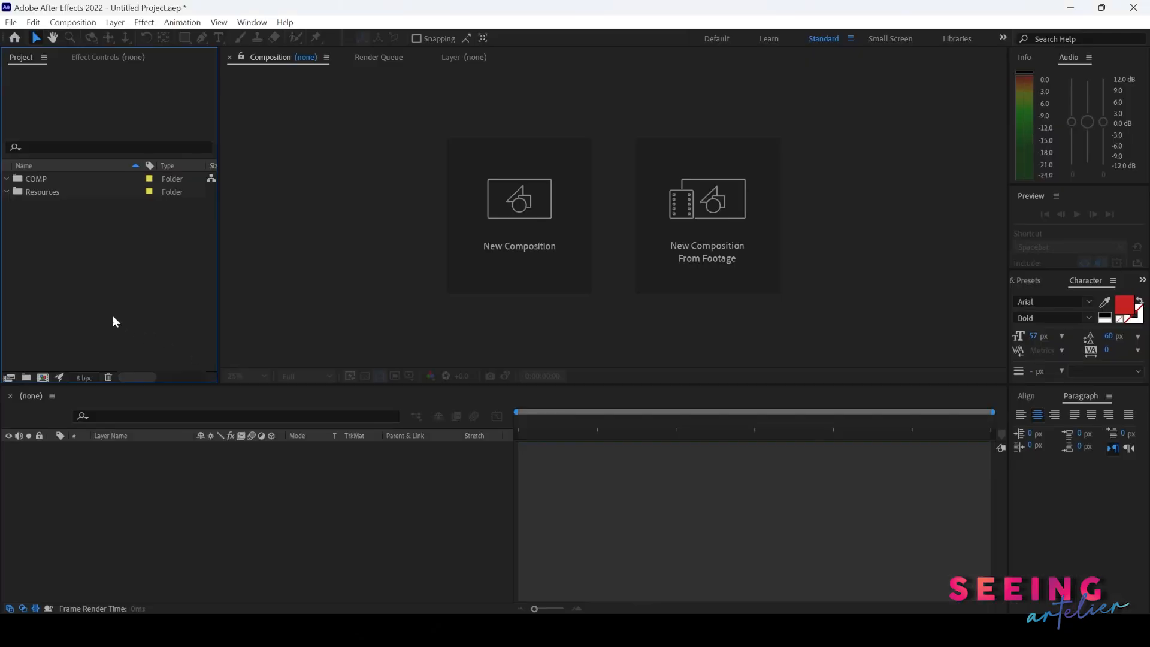
- Import Elements.psd into the Resources folder as Composition - Retain Layer Sizes with editable layer styles
{"action": "left_click", "coordinate": [48, 191]}
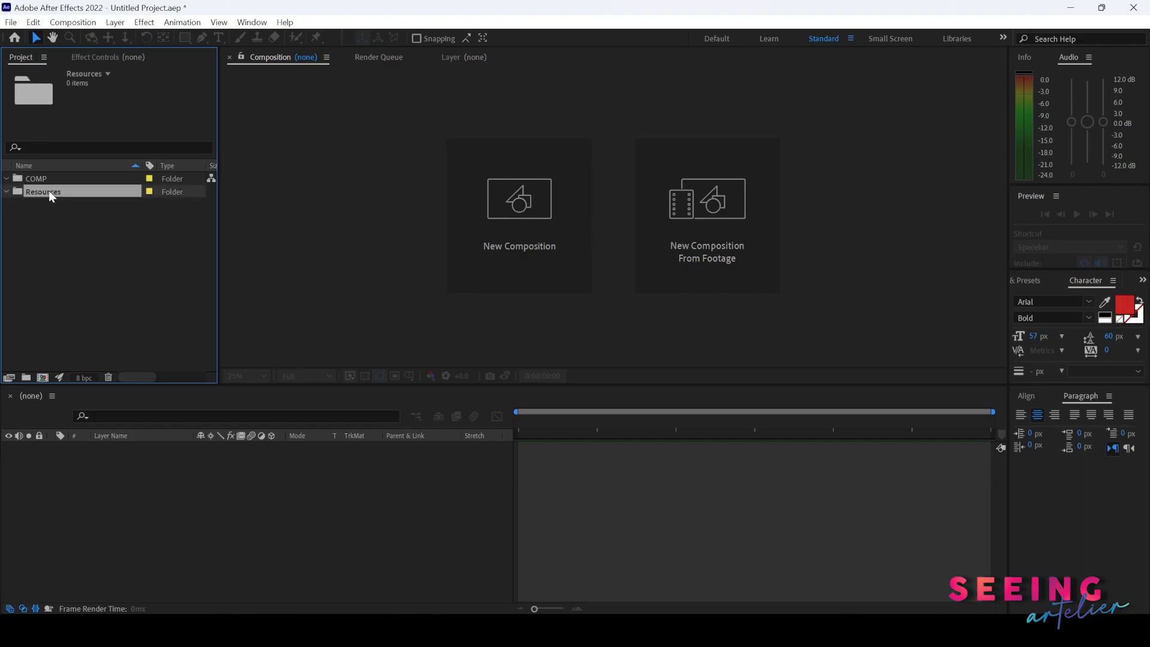
{"action": "key", "text": "ctrl+i"}
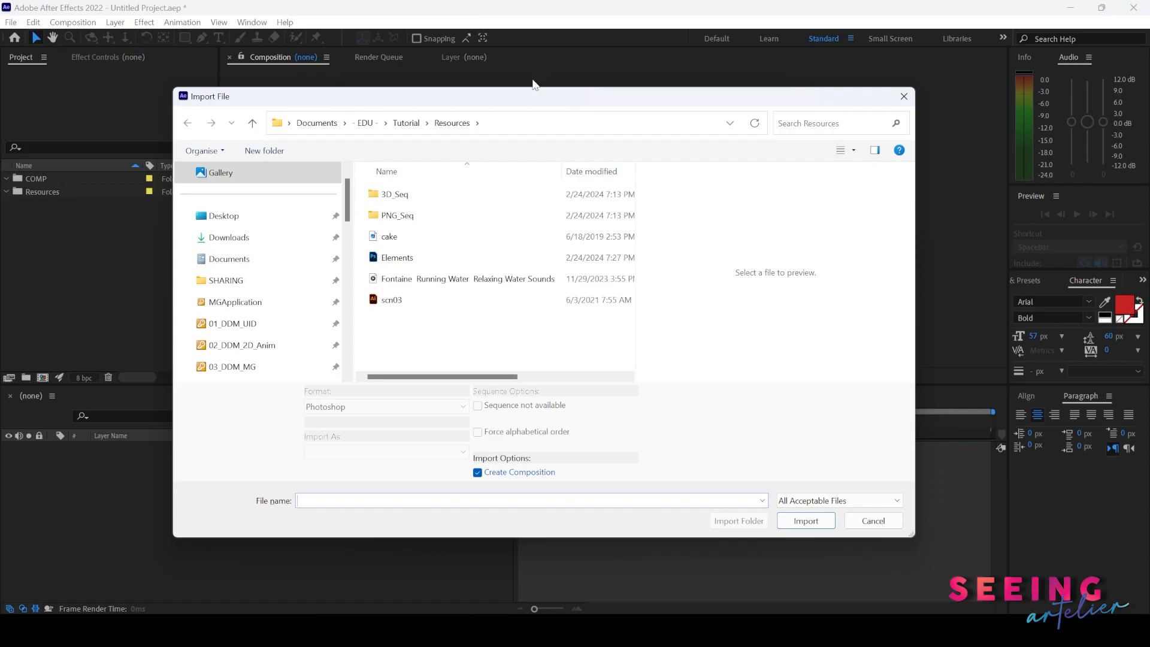
{"action": "left_click", "coordinate": [426, 262]}
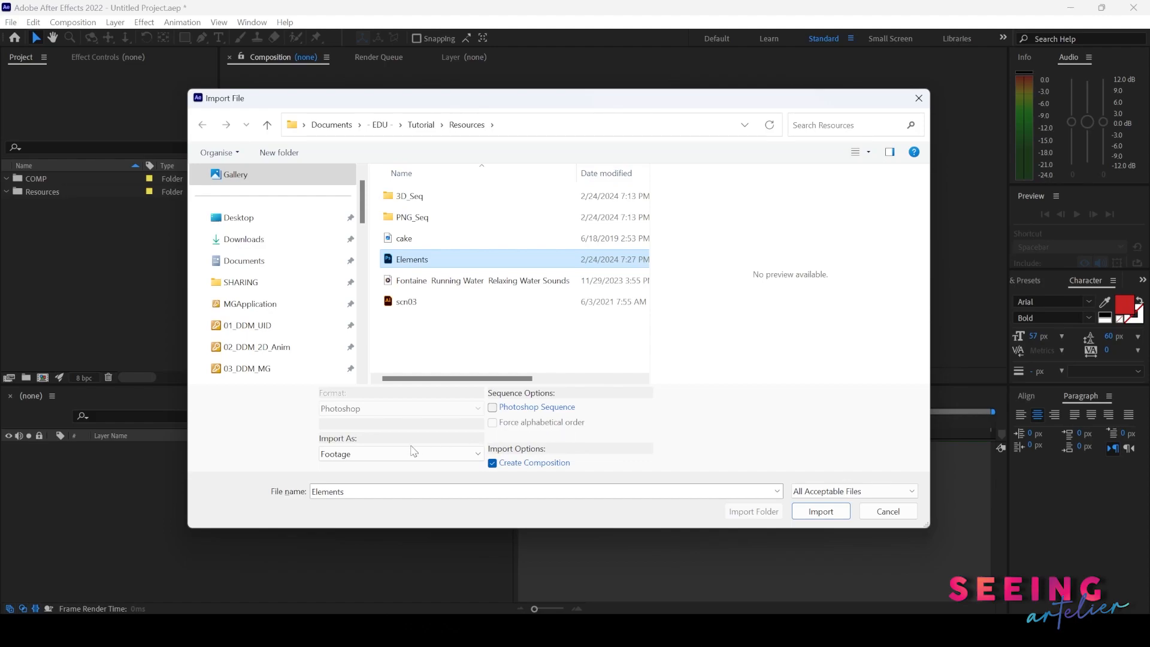
{"action": "left_click", "coordinate": [462, 458]}
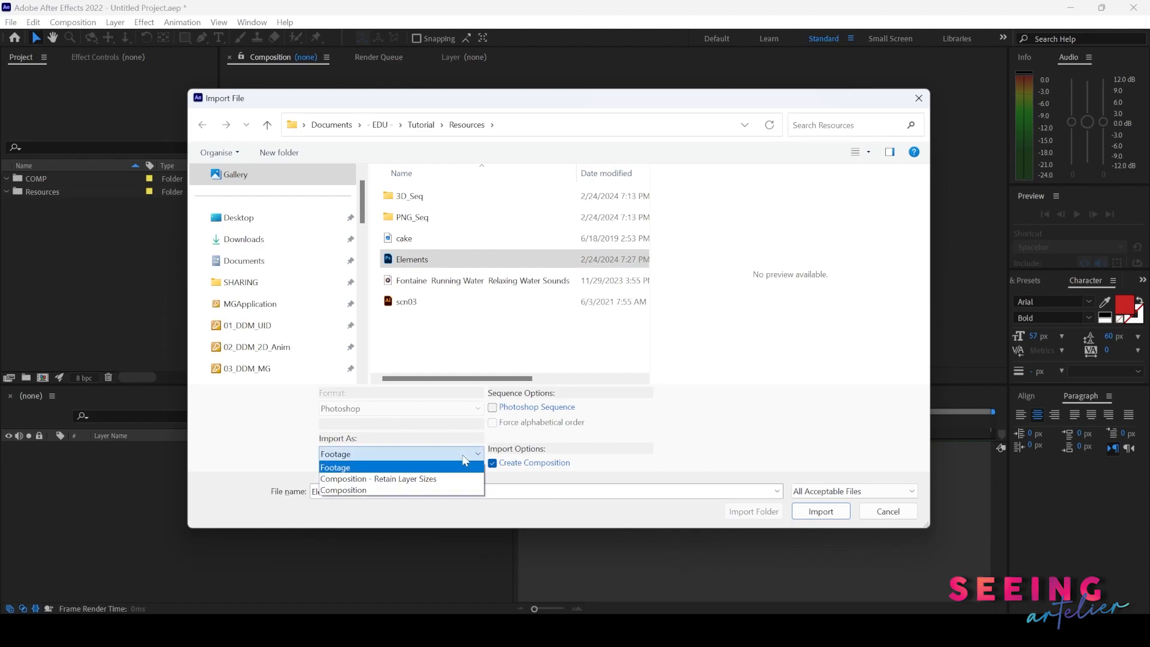
{"action": "left_click", "coordinate": [442, 480]}
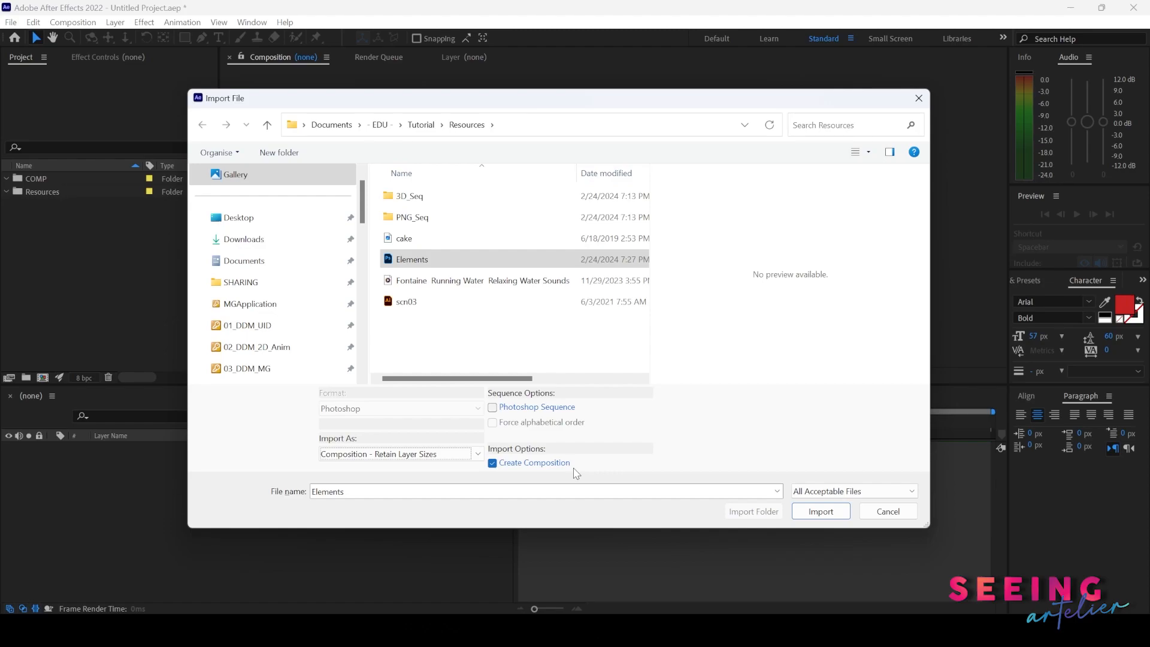
{"action": "left_click", "coordinate": [816, 513]}
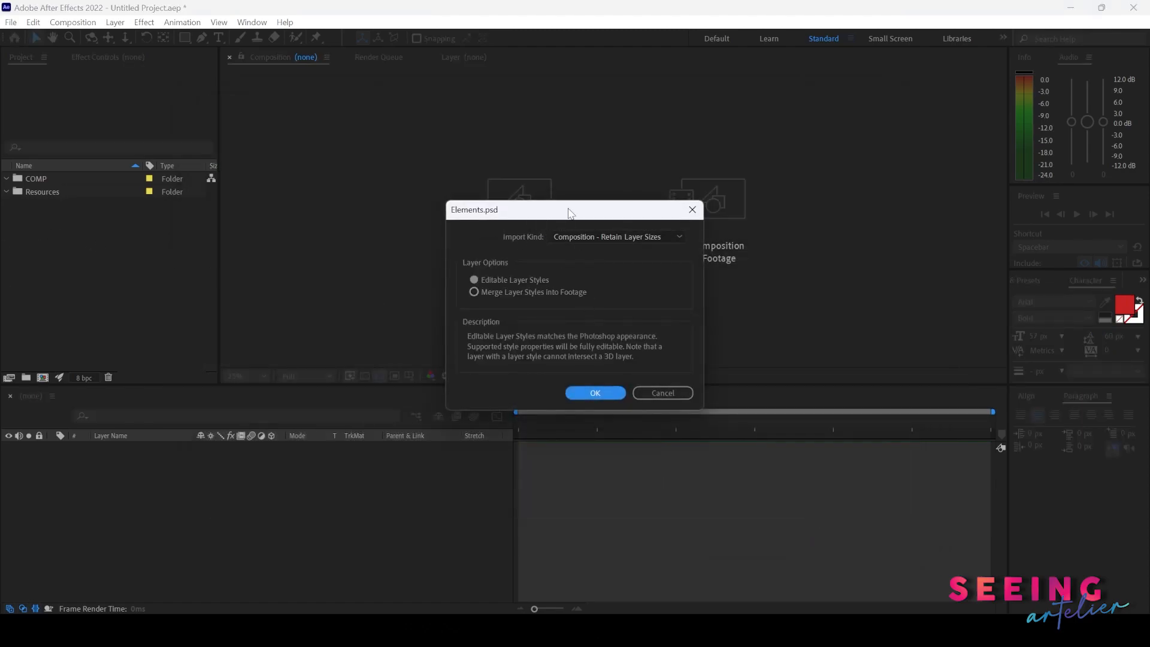
{"action": "left_click_drag", "start_coordinate": [569, 213], "coordinate": [564, 207]}
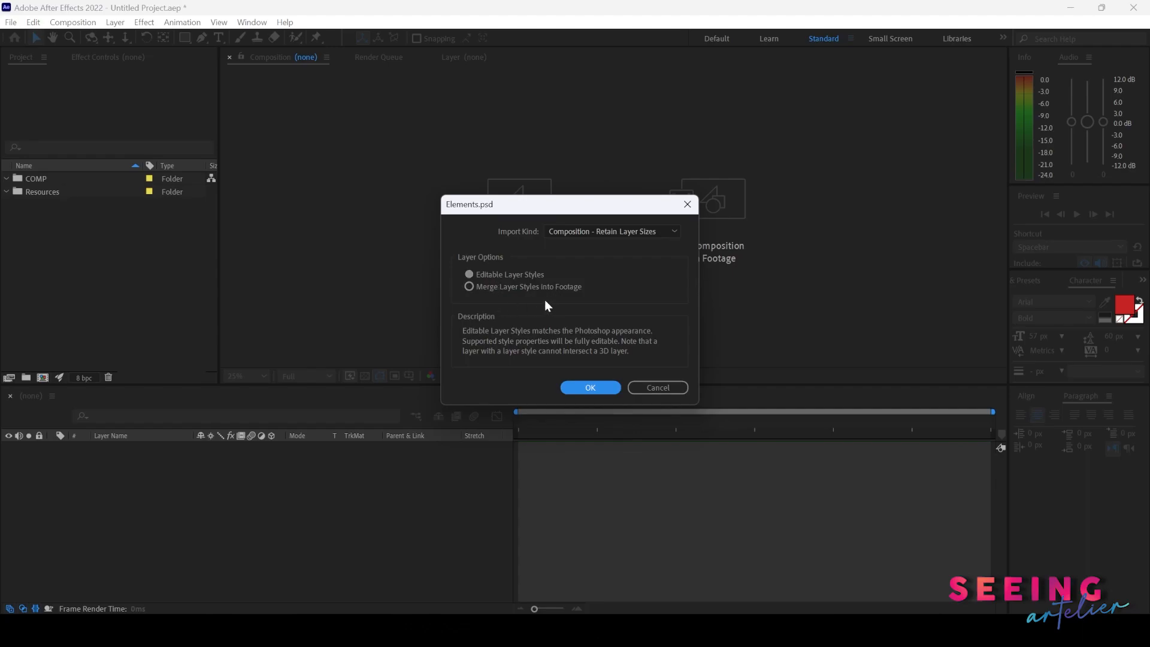
{"action": "left_click", "coordinate": [590, 388]}
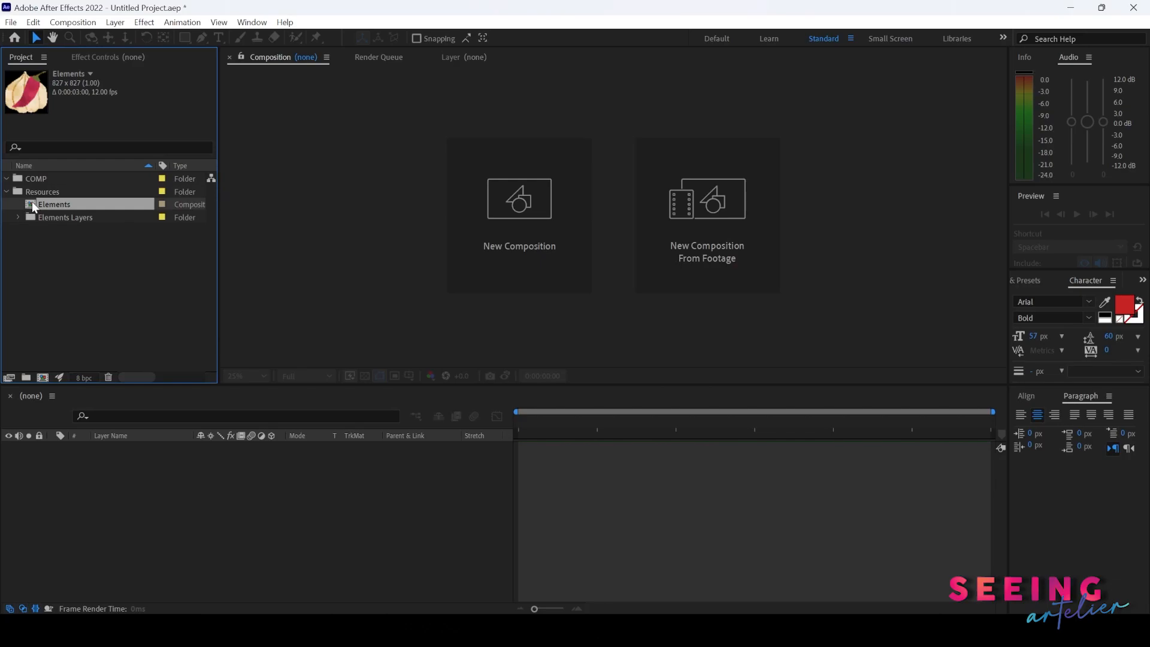
- Expand the Elements Layers folder and browse its imported layer items
{"action": "left_click", "coordinate": [17, 217]}
{"action": "left_click", "coordinate": [55, 230]}
{"action": "left_click", "coordinate": [63, 243]}
{"action": "left_click", "coordinate": [50, 256]}
{"action": "left_click", "coordinate": [59, 240]}
{"action": "left_click", "coordinate": [59, 234]}
{"action": "left_click", "coordinate": [19, 216]}
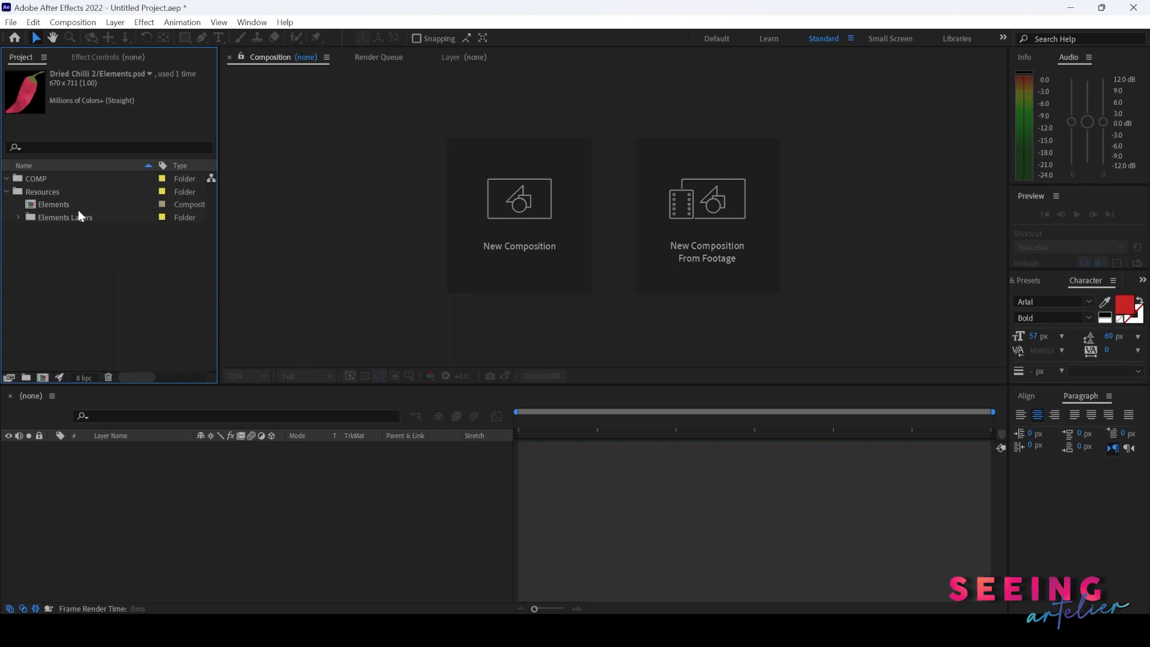
- Open the Elements composition, select its Lime layer, and compare it with the Photoshop file
{"action": "left_click", "coordinate": [33, 206]}
{"action": "double_click", "coordinate": [33, 205]}
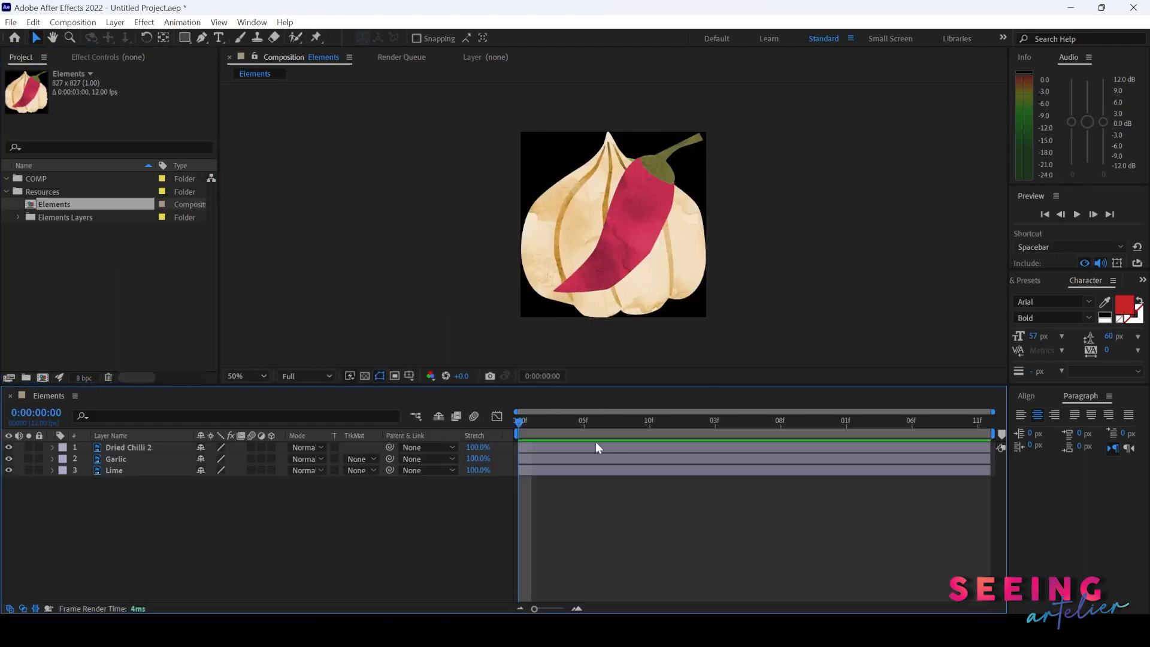
{"action": "left_click", "coordinate": [129, 470]}
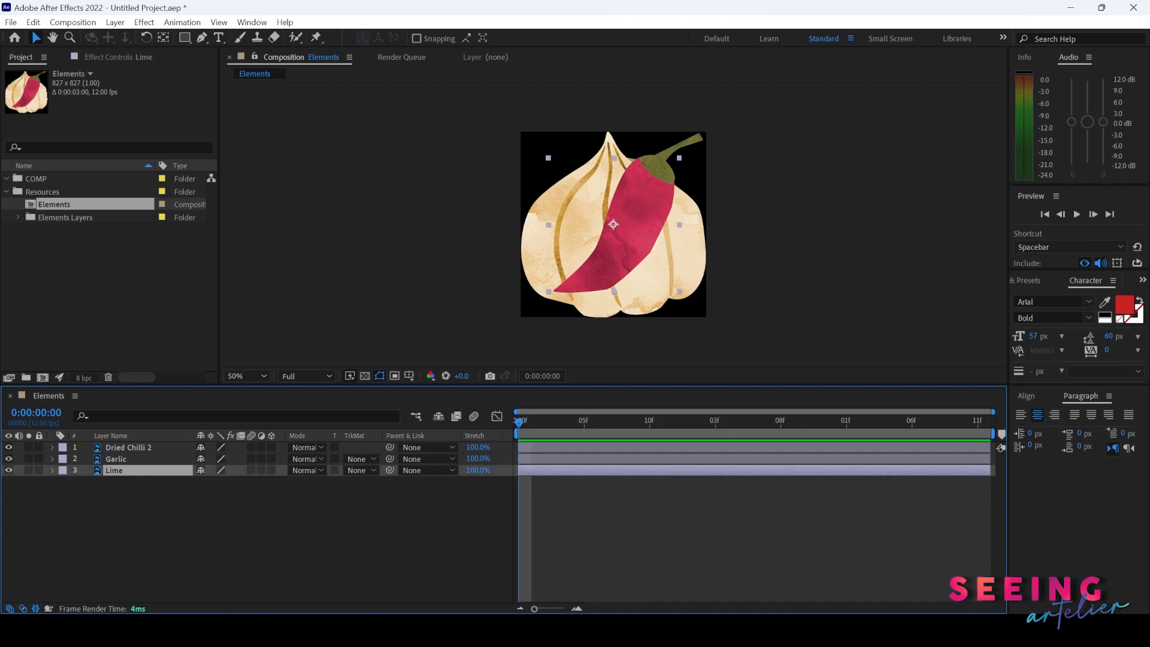
{"action": "key", "text": "alt+Tab"}
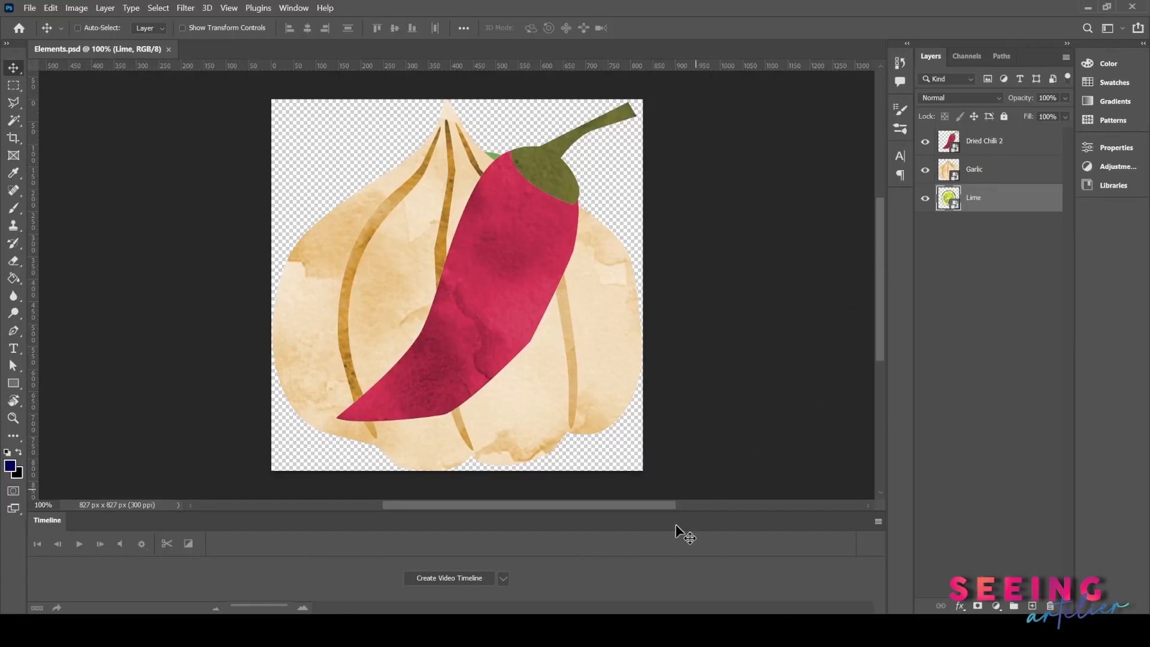
{"action": "key", "text": "alt+Tab"}
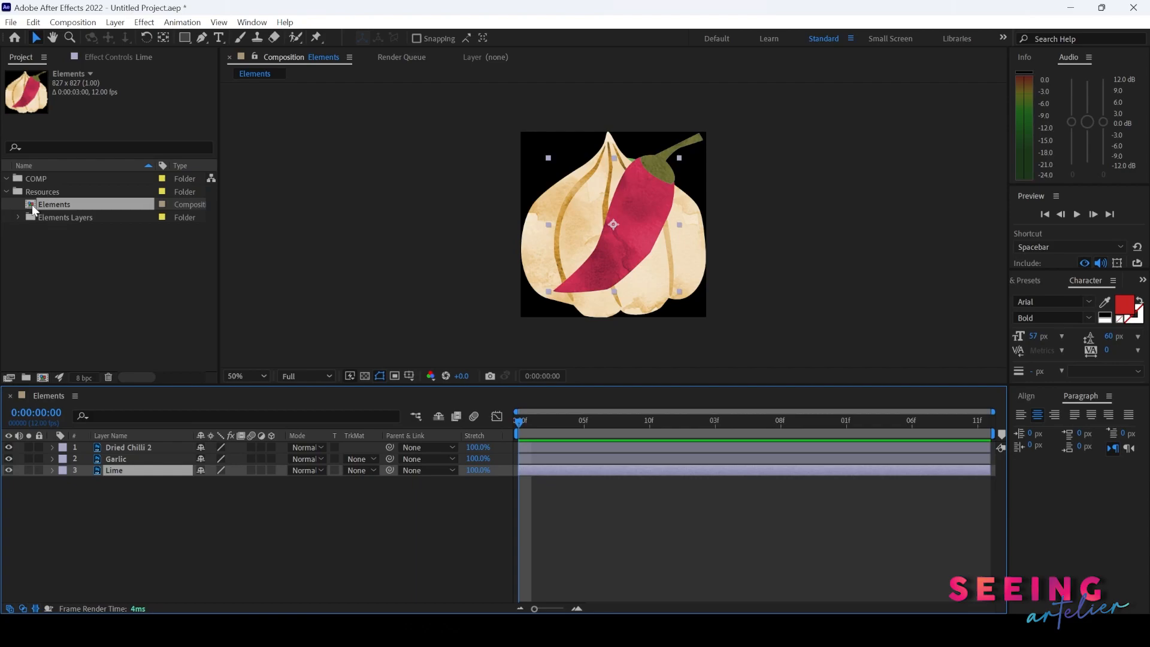
- Duplicate the Elements composition and move the duplicate into the COMP folder
{"action": "left_click", "coordinate": [53, 206]}
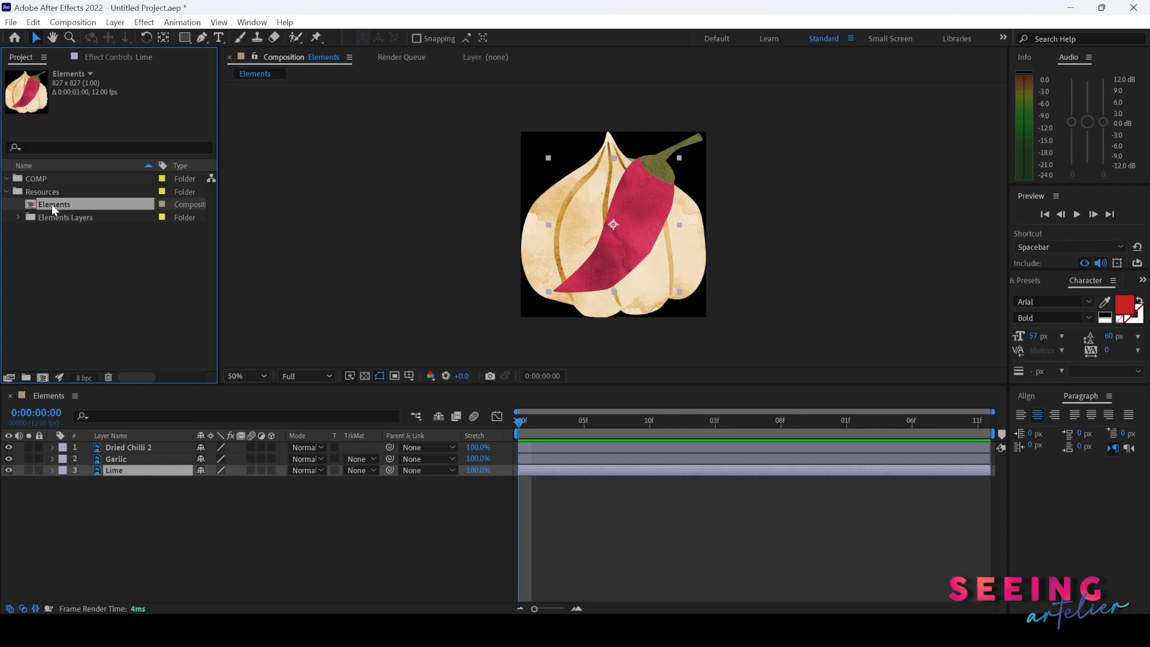
{"action": "key", "text": "ctrl+d"}
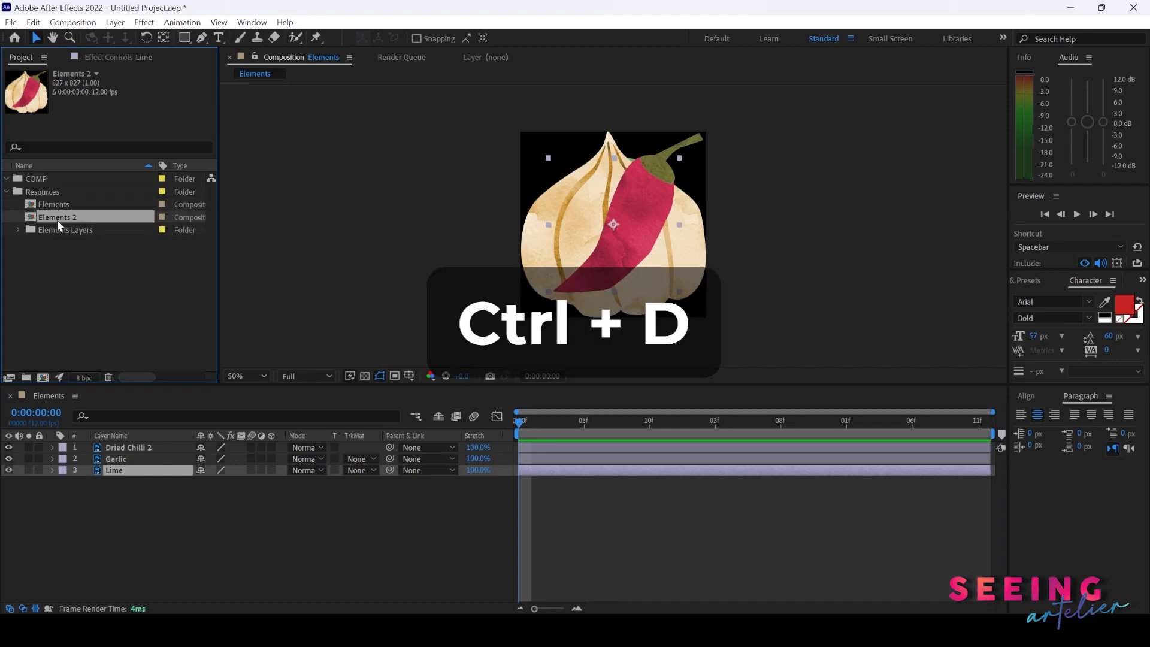
{"action": "left_click_drag", "start_coordinate": [59, 213], "coordinate": [62, 182]}
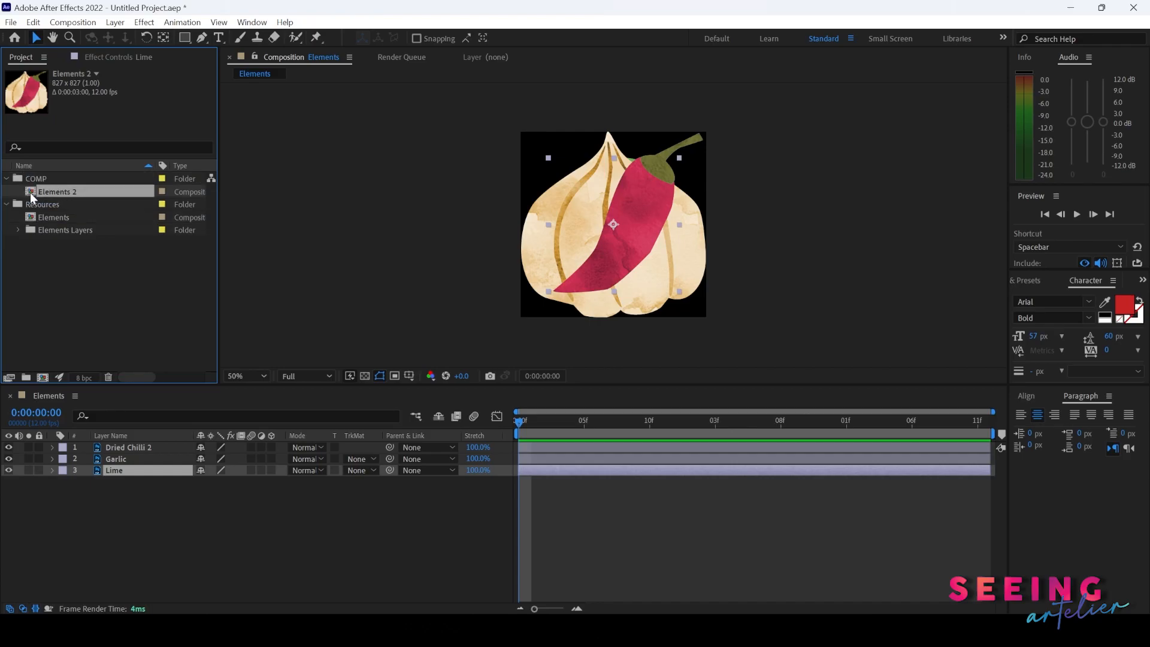
- Open the duplicated Elements 2 composition and select the Elements composition in the project
{"action": "double_click", "coordinate": [31, 193]}
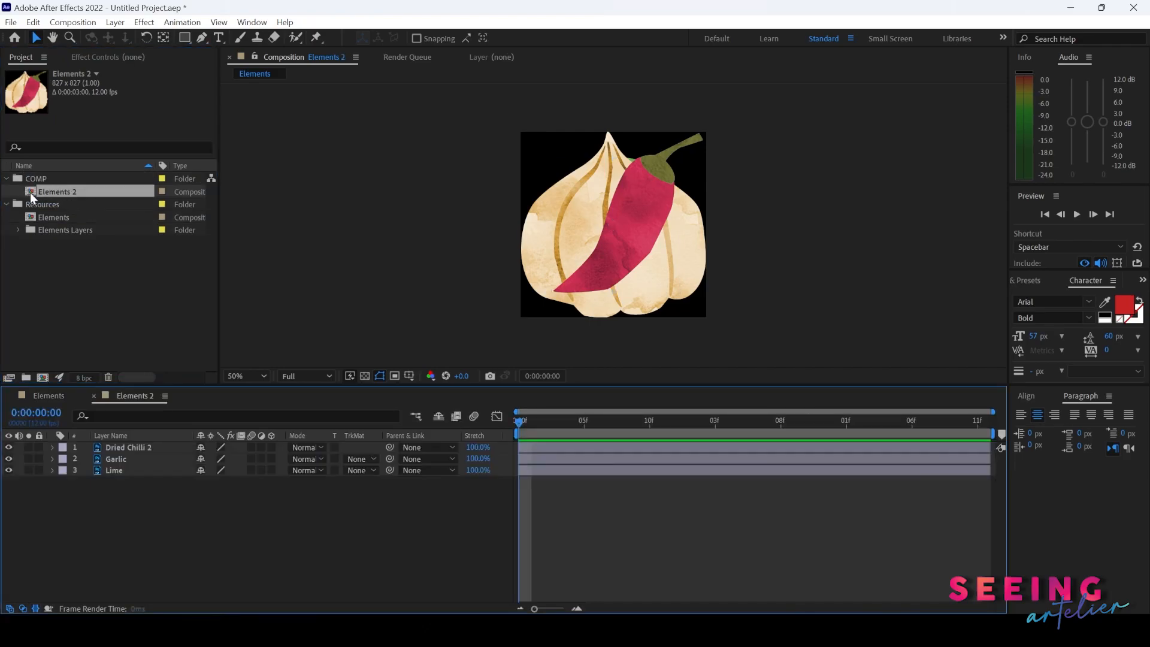
{"action": "left_click", "coordinate": [57, 217]}
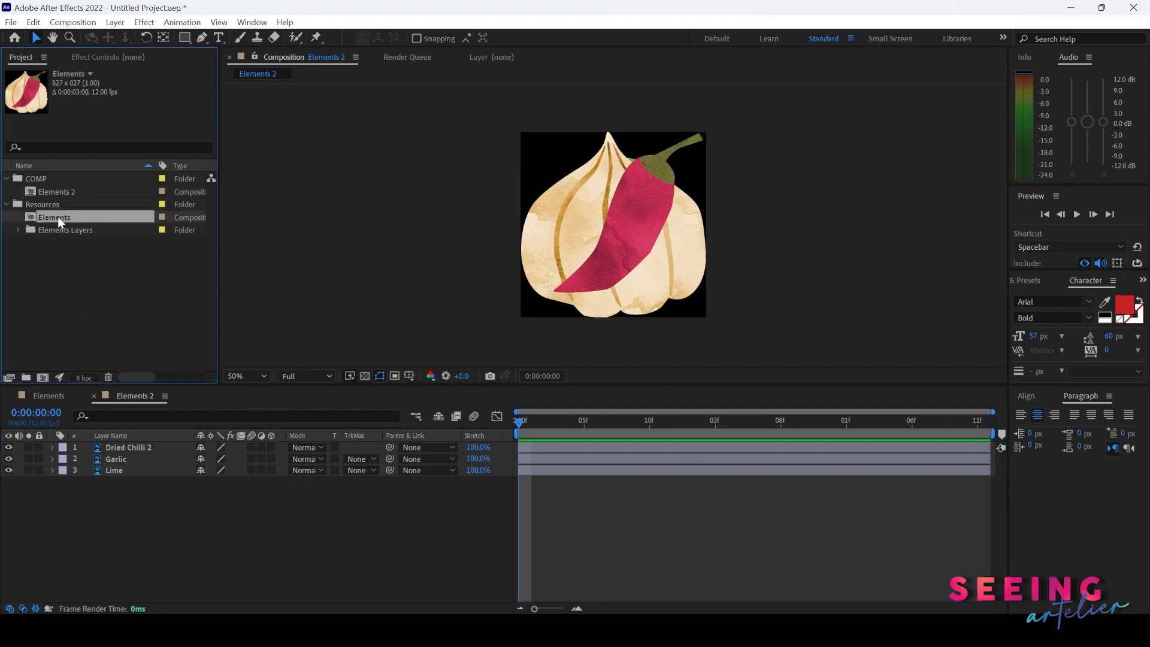
{"action": "left_click_drag", "start_coordinate": [57, 217], "coordinate": [99, 353]}
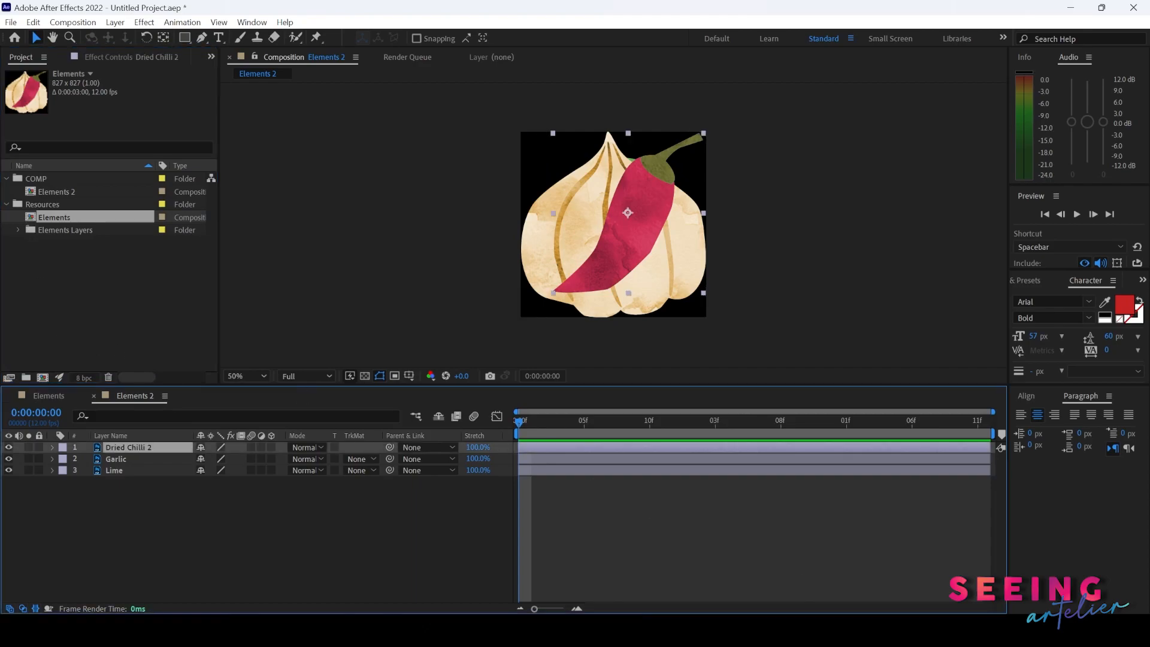
- Switch to the file browser and open scn03.ai in Illustrator
{"action": "key", "text": "alt+Tab"}
{"action": "left_click", "coordinate": [740, 422]}
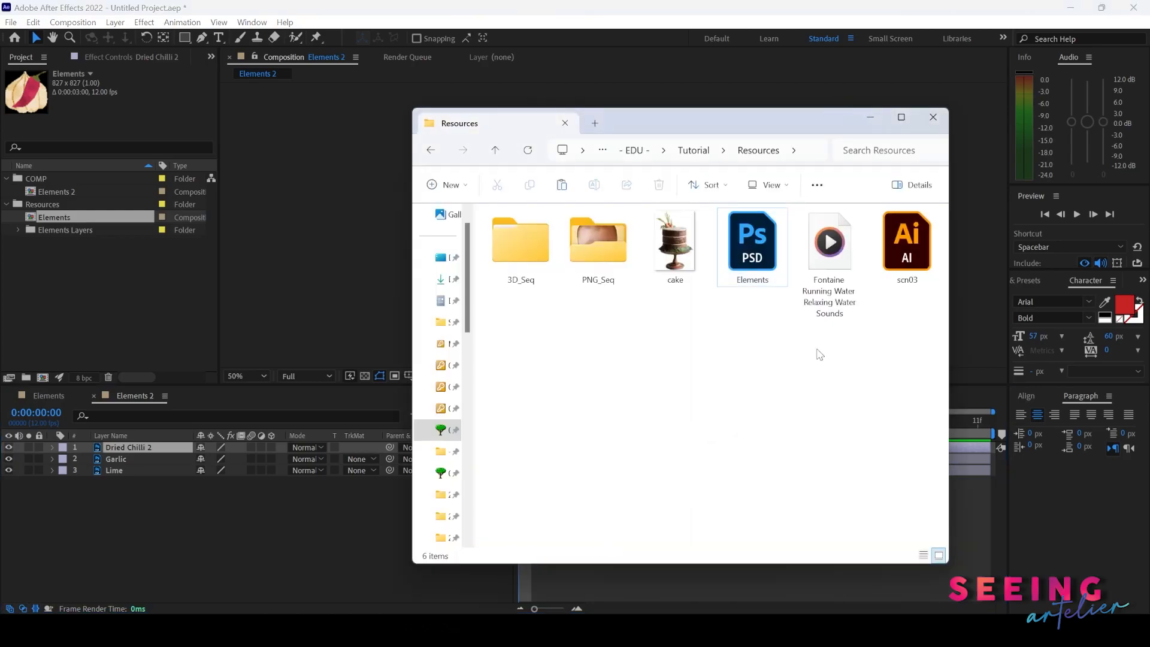
{"action": "double_click", "coordinate": [914, 259]}
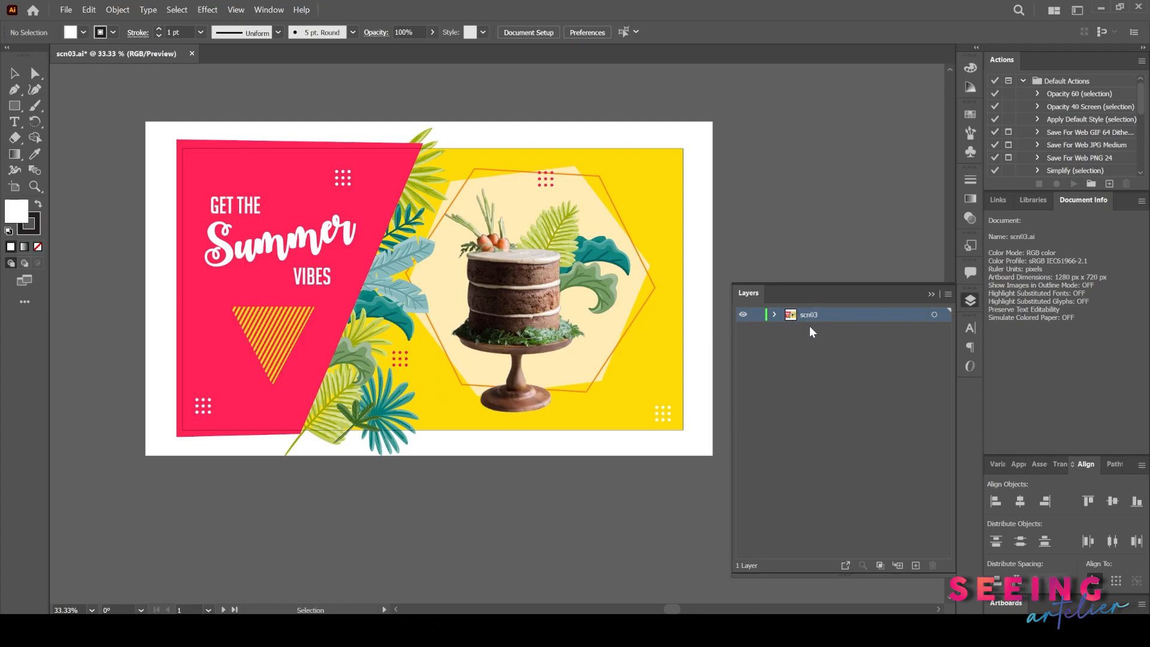
- Expand the scn03 layer and inspect its sublayers
{"action": "left_click", "coordinate": [775, 316]}
{"action": "left_click", "coordinate": [833, 358]}
{"action": "left_click", "coordinate": [830, 388]}
{"action": "left_click", "coordinate": [835, 444]}
{"action": "left_click", "coordinate": [830, 488]}
{"action": "left_click", "coordinate": [842, 541]}
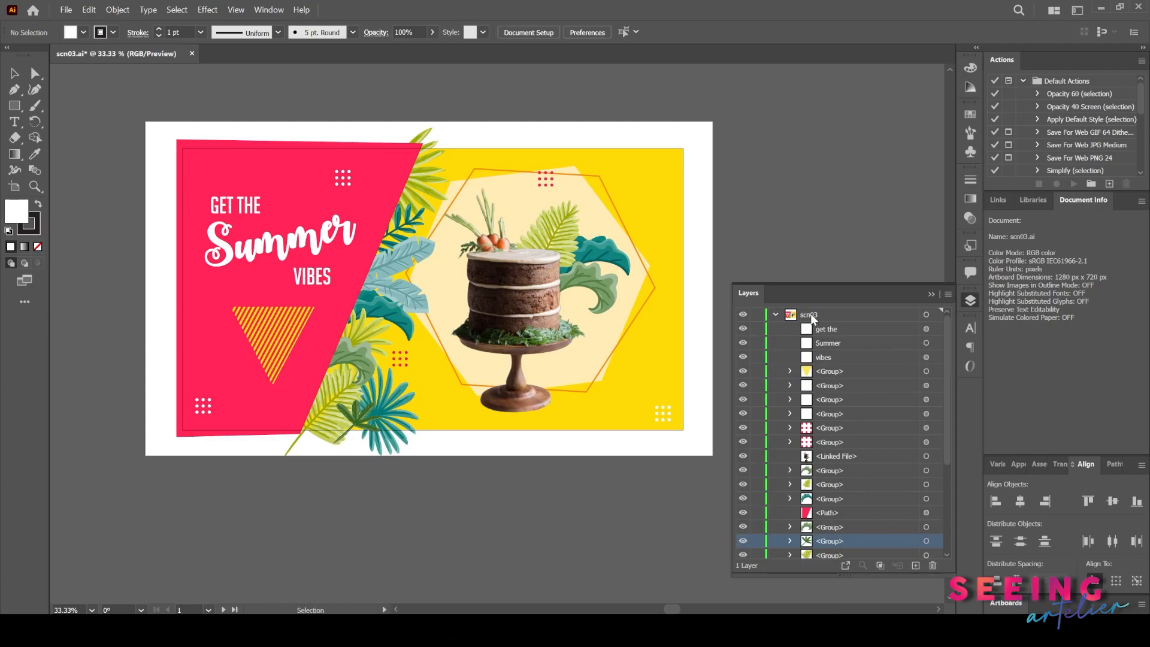
- Select the scn03 layer and release its contents to layers as a sequence
{"action": "left_click", "coordinate": [811, 317]}
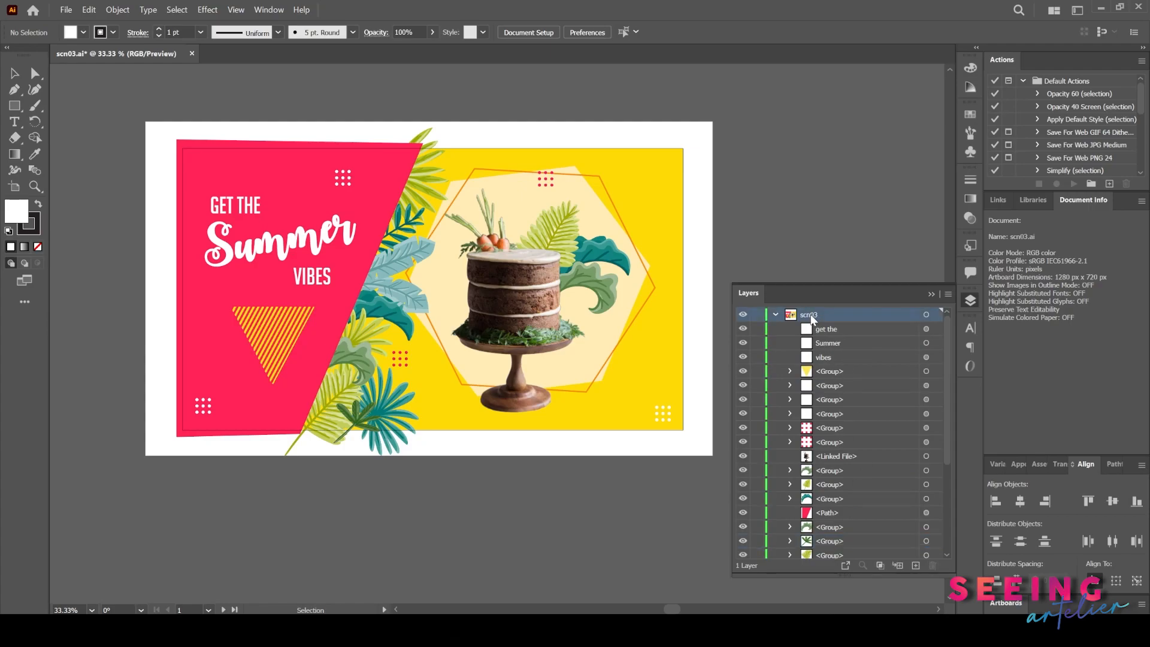
{"action": "left_click", "coordinate": [947, 294]}
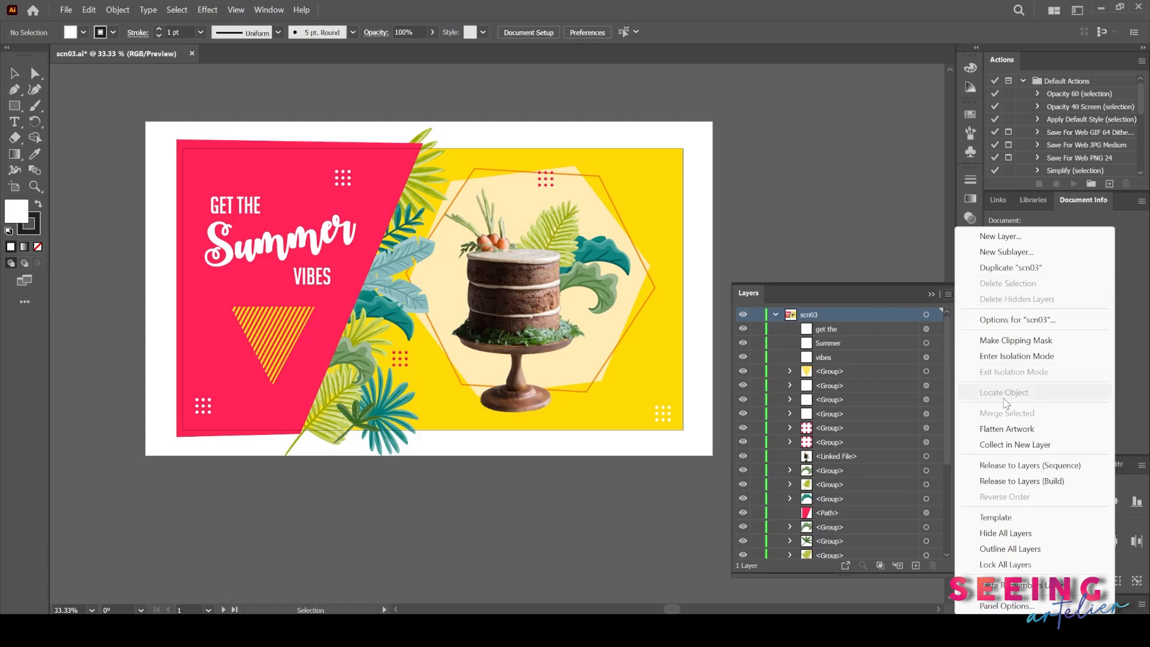
{"action": "left_click", "coordinate": [1085, 471]}
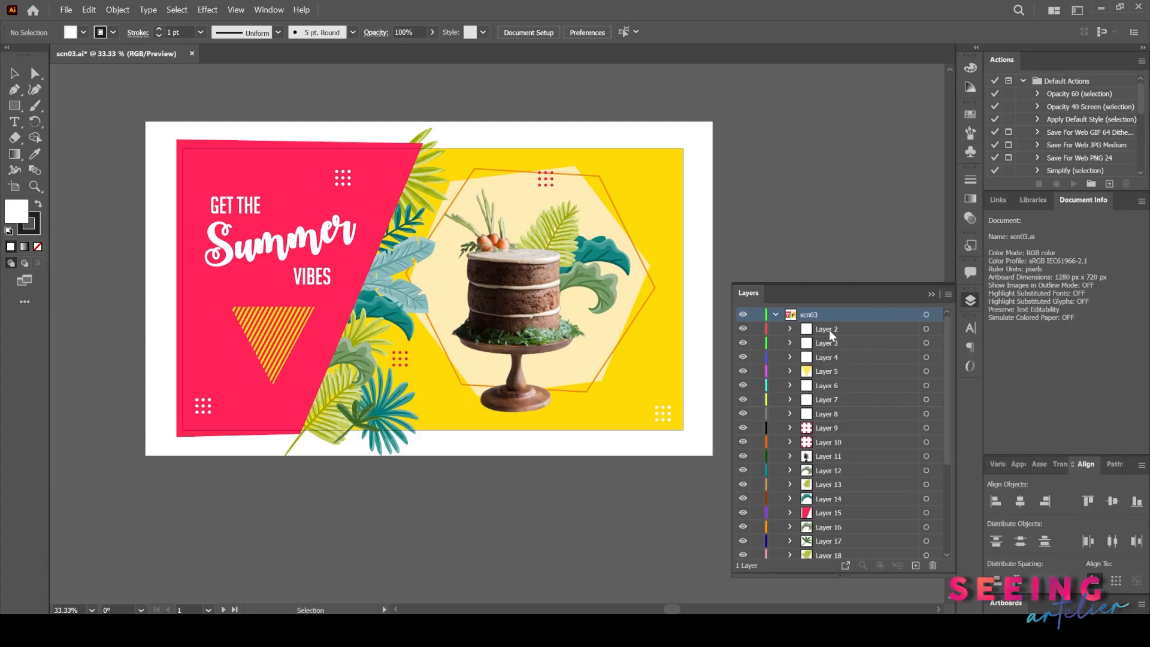
- Select all released layers from Layer 2 to Layer 28 and move them out of scn03 to the top level
{"action": "left_click", "coordinate": [832, 335]}
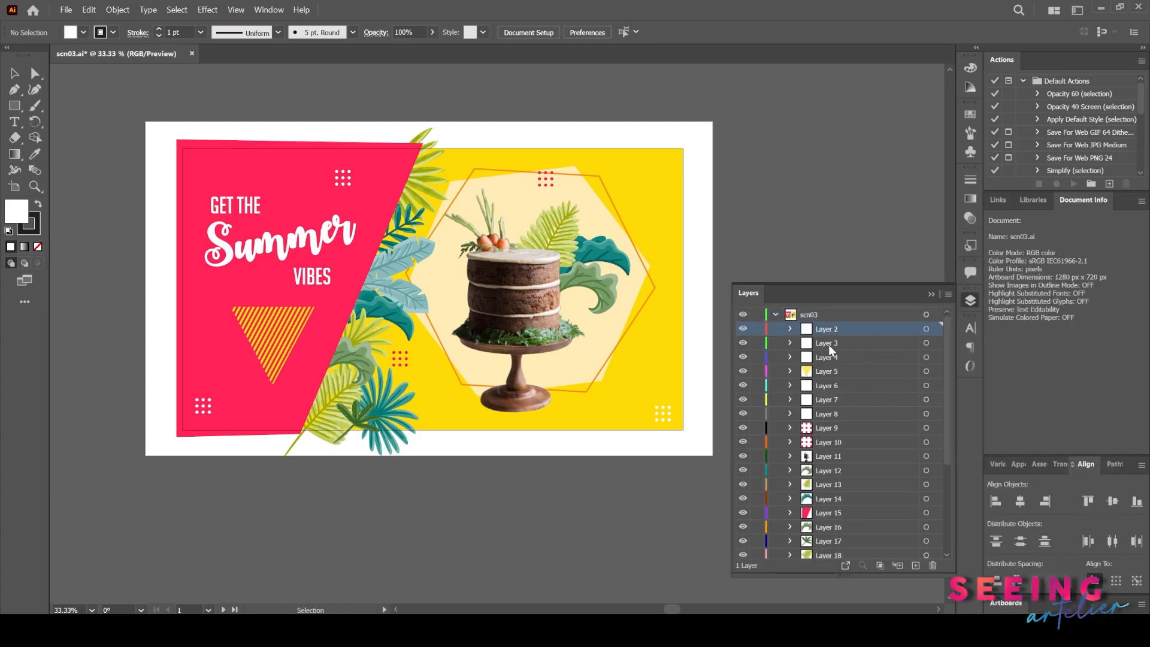
{"action": "left_click", "coordinate": [830, 515]}
{"action": "left_click", "coordinate": [830, 329]}
{"action": "scroll", "coordinate": [832, 319], "scroll_direction": "down", "scroll_amount": 1}
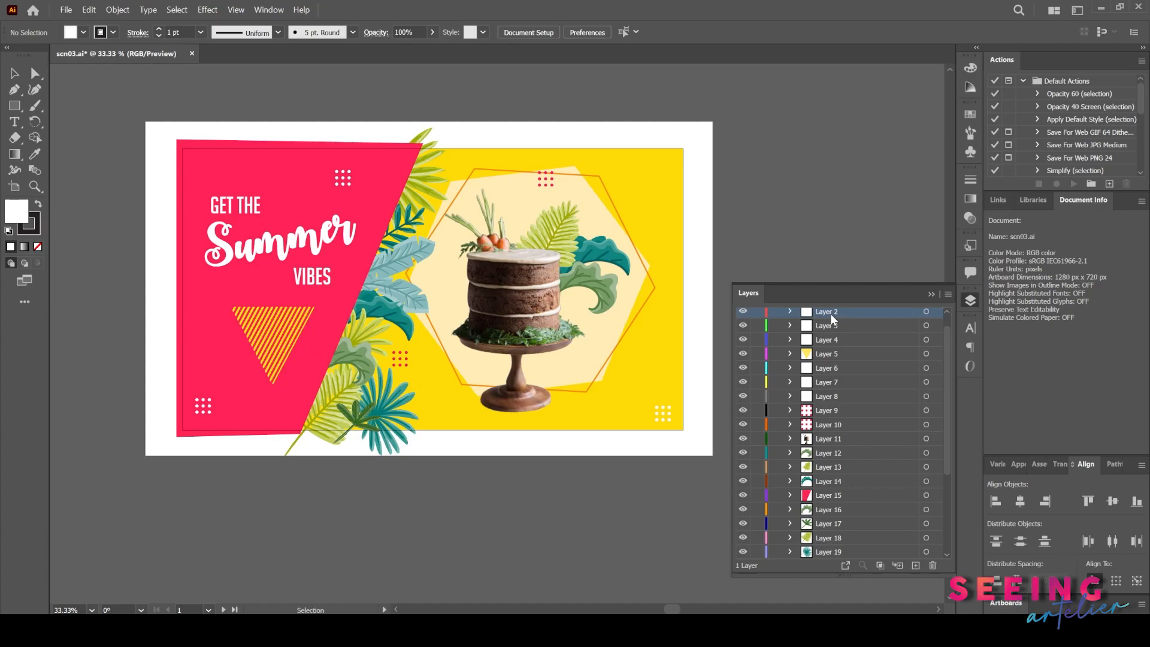
{"action": "scroll", "coordinate": [867, 456], "scroll_direction": "down", "scroll_amount": 3}
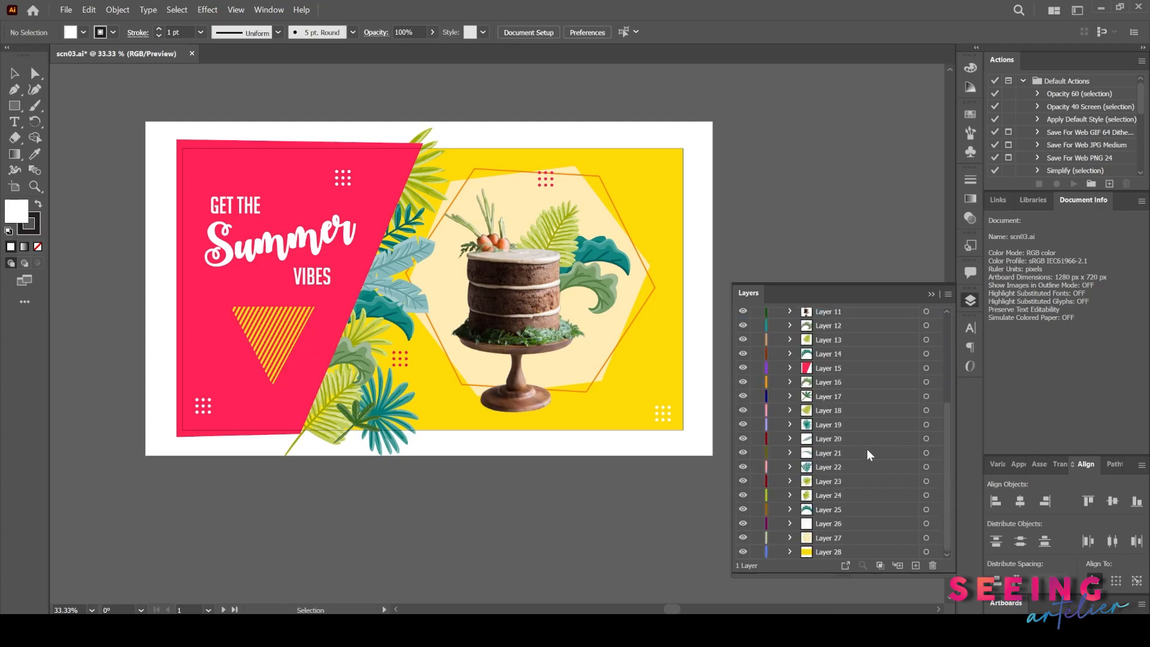
{"action": "left_click", "coordinate": [828, 551], "text": "shift"}
{"action": "scroll", "coordinate": [838, 554], "scroll_direction": "up", "scroll_amount": 3}
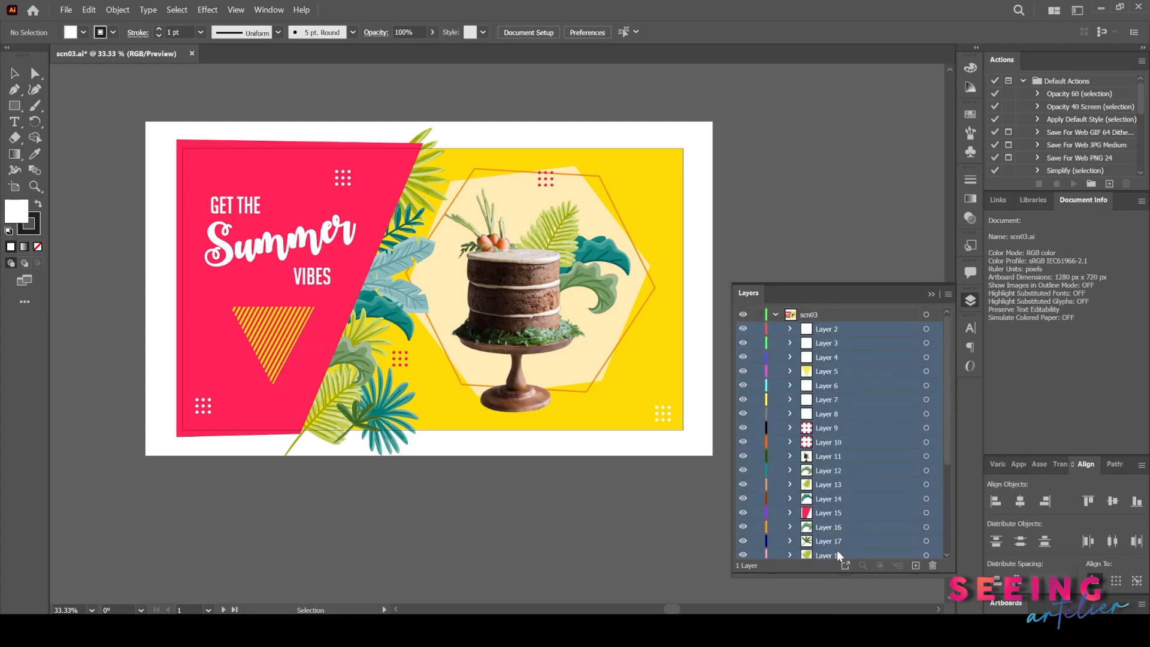
{"action": "left_click_drag", "start_coordinate": [831, 330], "coordinate": [830, 309]}
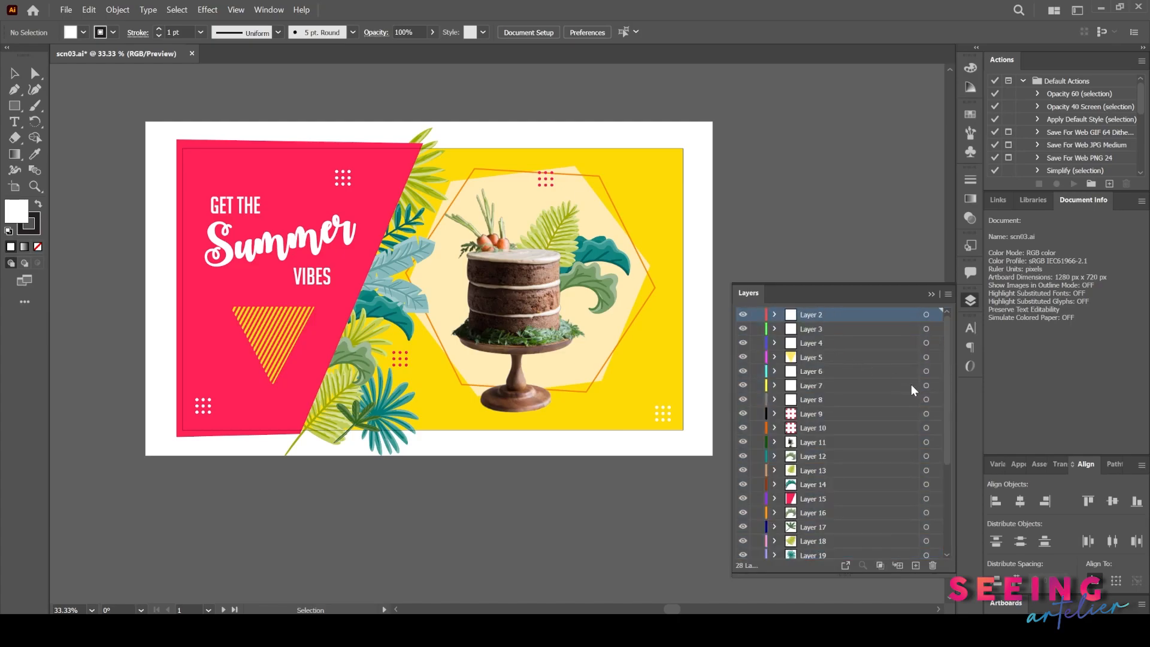
- Delete the scn03 parent layer from the layers list
{"action": "scroll", "coordinate": [948, 419], "scroll_direction": "down", "scroll_amount": 5}
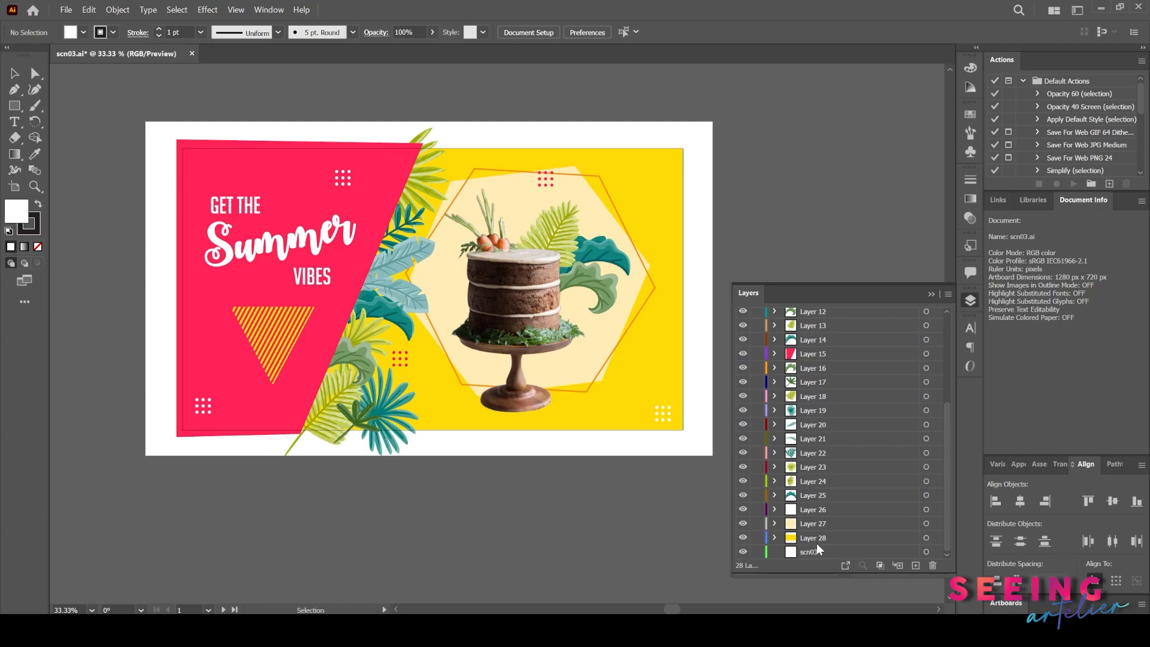
{"action": "left_click", "coordinate": [834, 552]}
{"action": "left_click", "coordinate": [933, 565]}
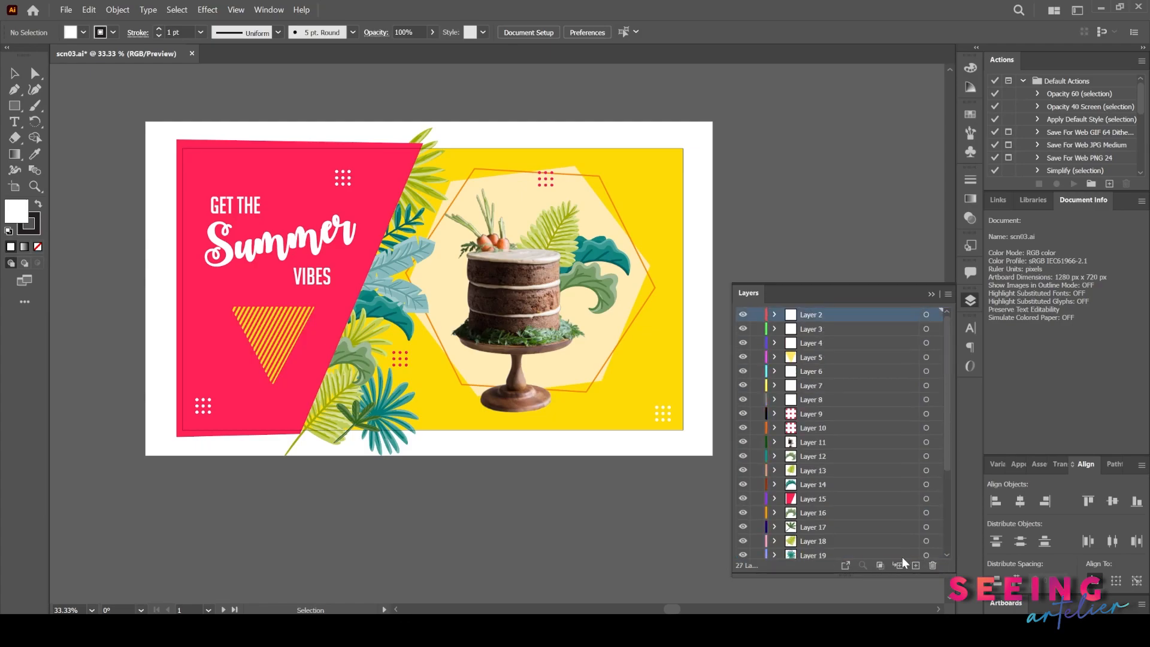
- Save the scn03 Illustrator document with its renamed layers
{"action": "scroll", "coordinate": [815, 524], "scroll_direction": "down", "scroll_amount": 4}
{"action": "left_click", "coordinate": [816, 524]}
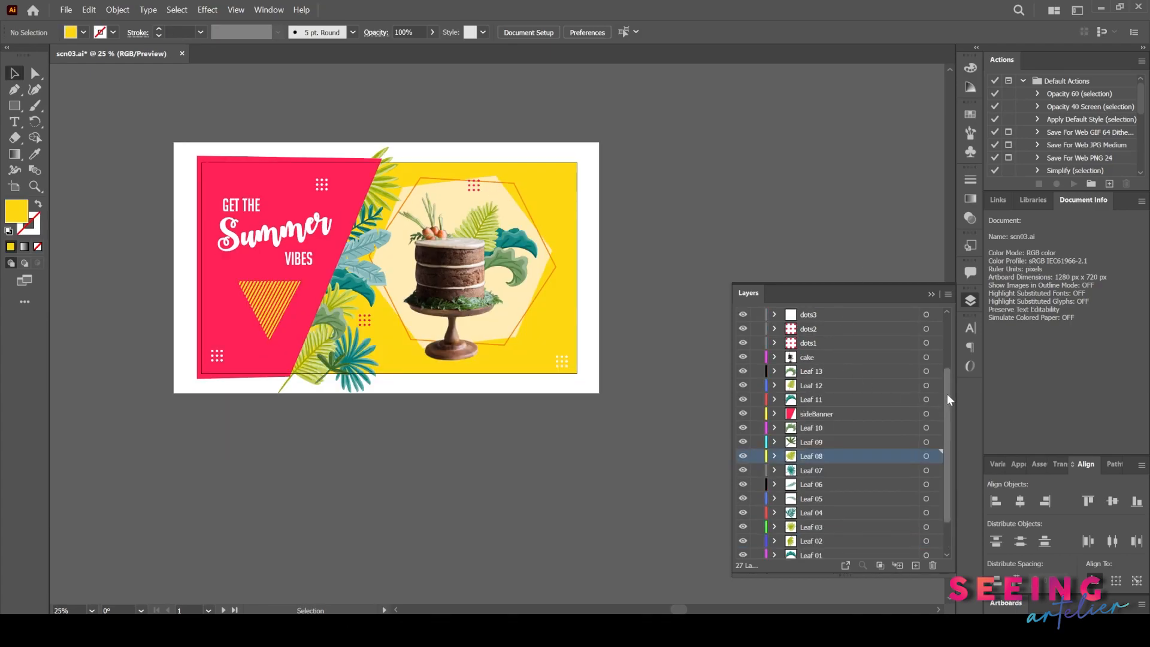
{"action": "scroll", "coordinate": [948, 400], "scroll_direction": "up", "scroll_amount": 3}
{"action": "scroll", "coordinate": [947, 466], "scroll_direction": "down", "scroll_amount": 3}
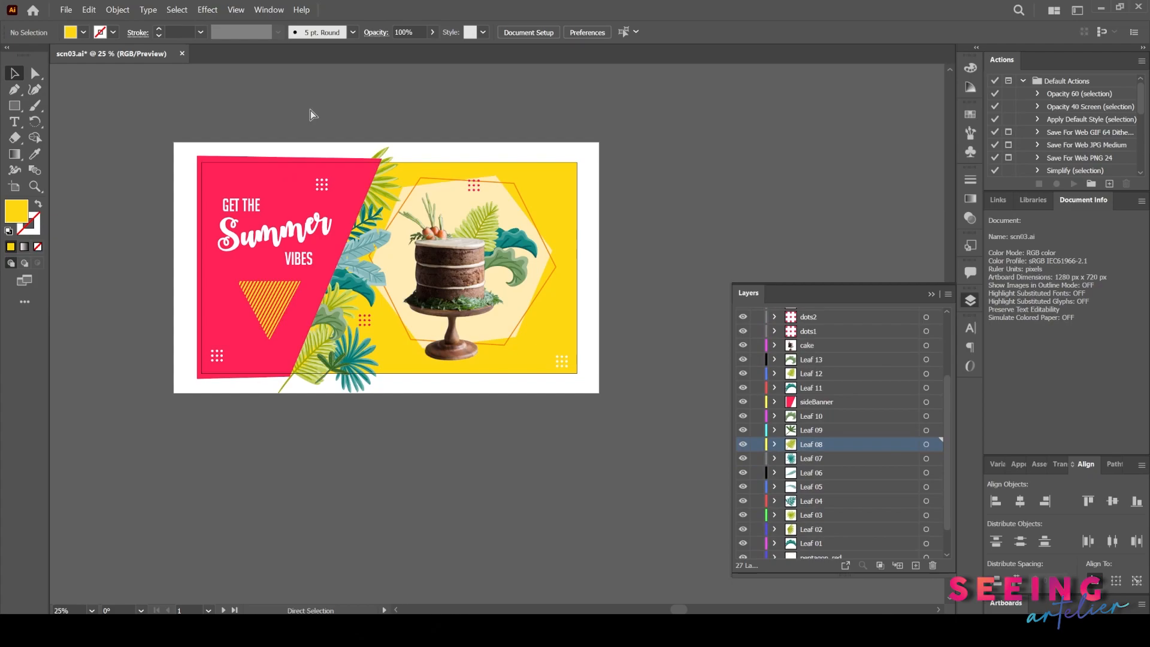
{"action": "key", "text": "ctrl+s"}
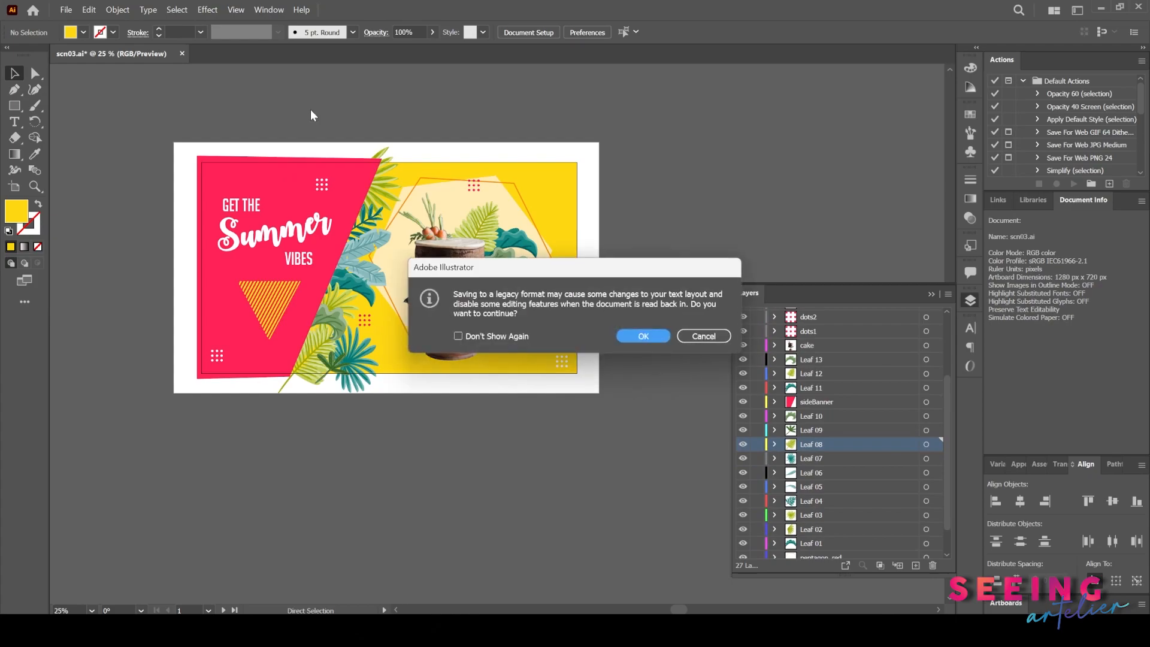
{"action": "left_click", "coordinate": [654, 345]}
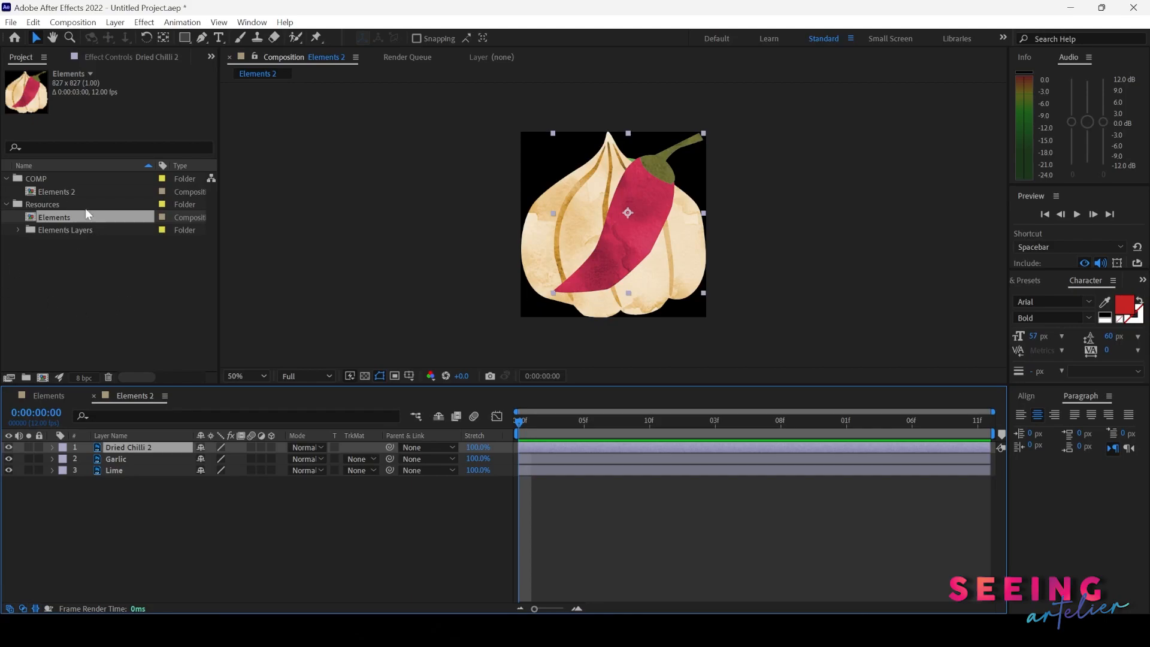
- Switch to After Effects and import scn03 into the Resources folder as Composition - Retain Layer Sizes
{"action": "left_click", "coordinate": [45, 206]}
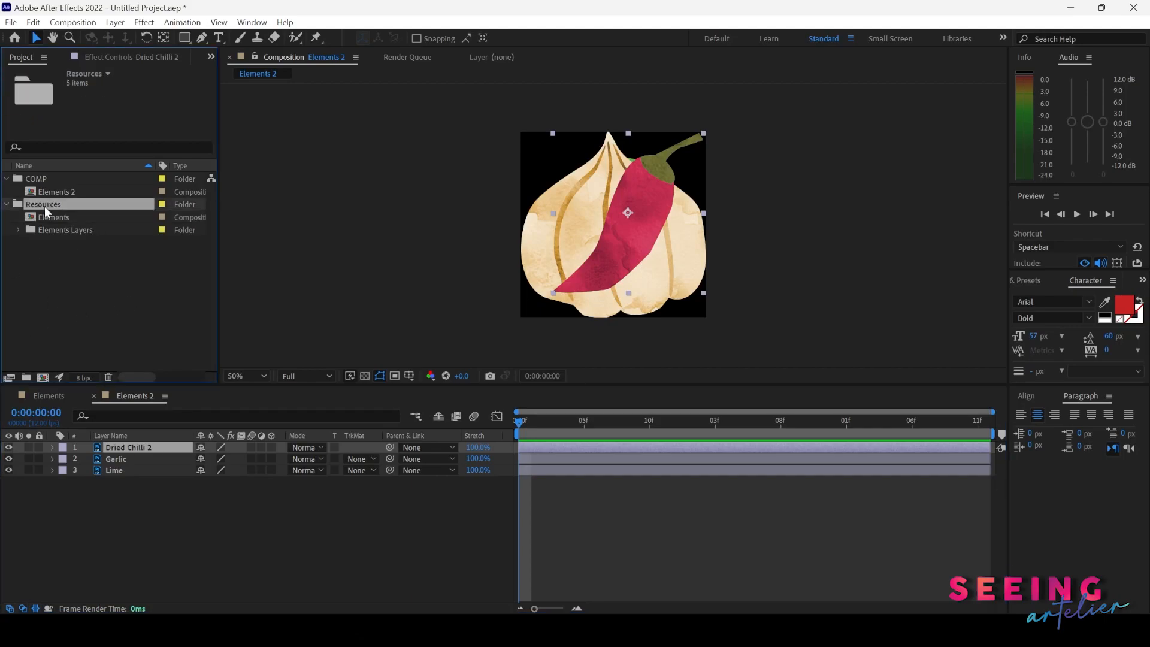
{"action": "key", "text": "ctrl+i"}
{"action": "left_click", "coordinate": [410, 304]}
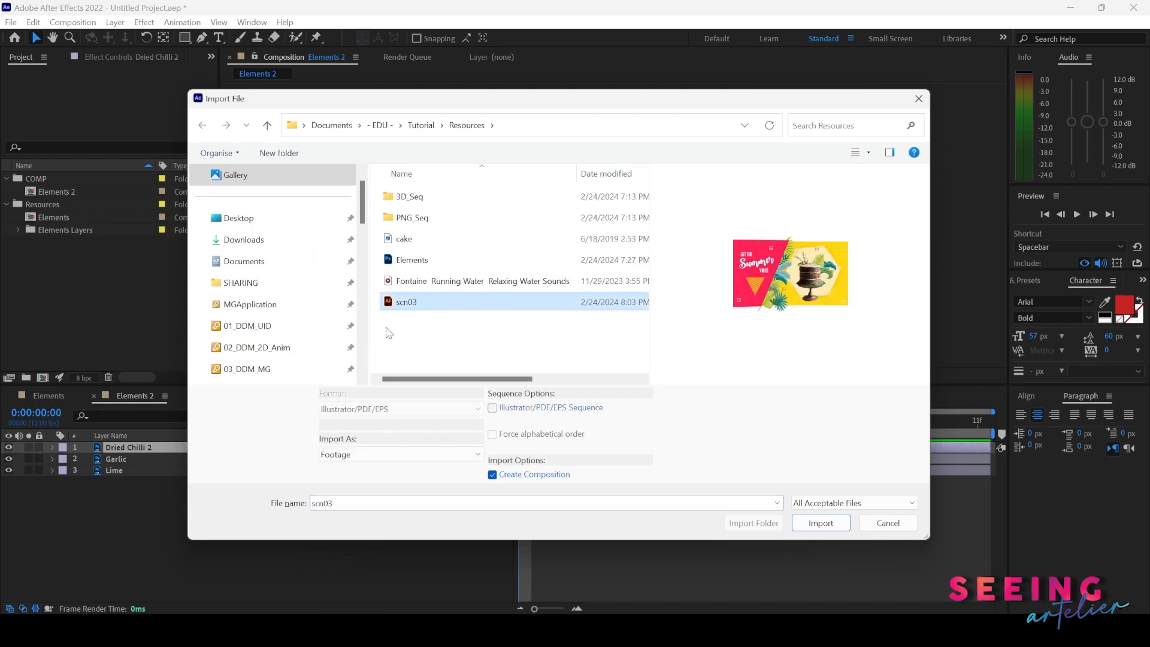
{"action": "left_click", "coordinate": [405, 453]}
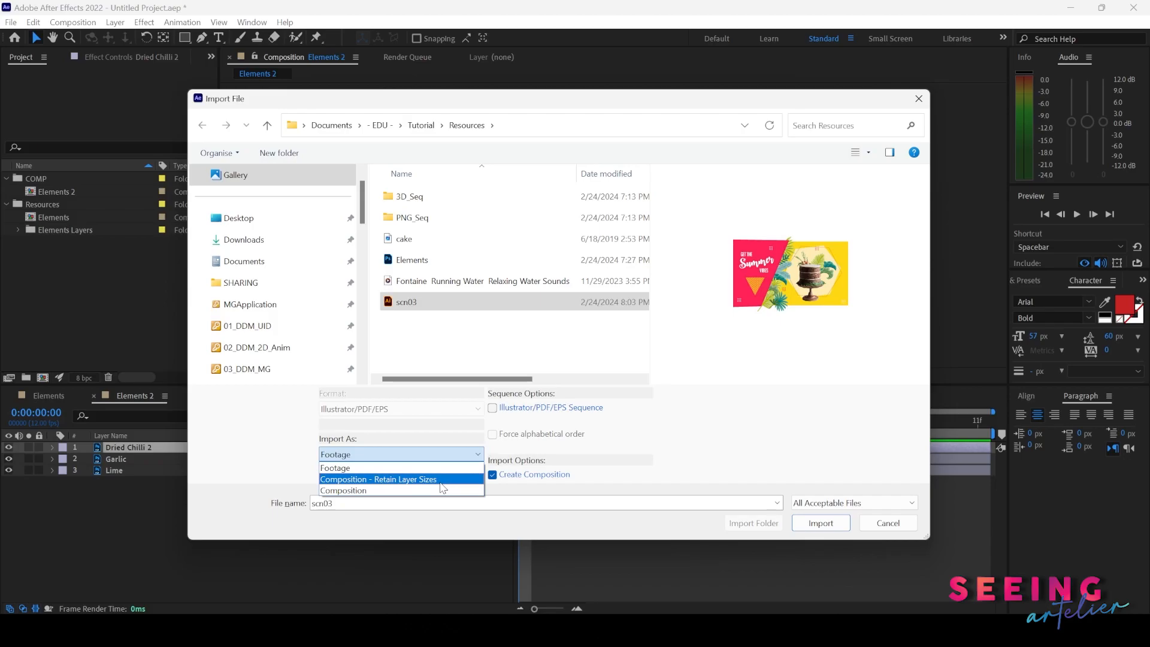
{"action": "left_click", "coordinate": [440, 481]}
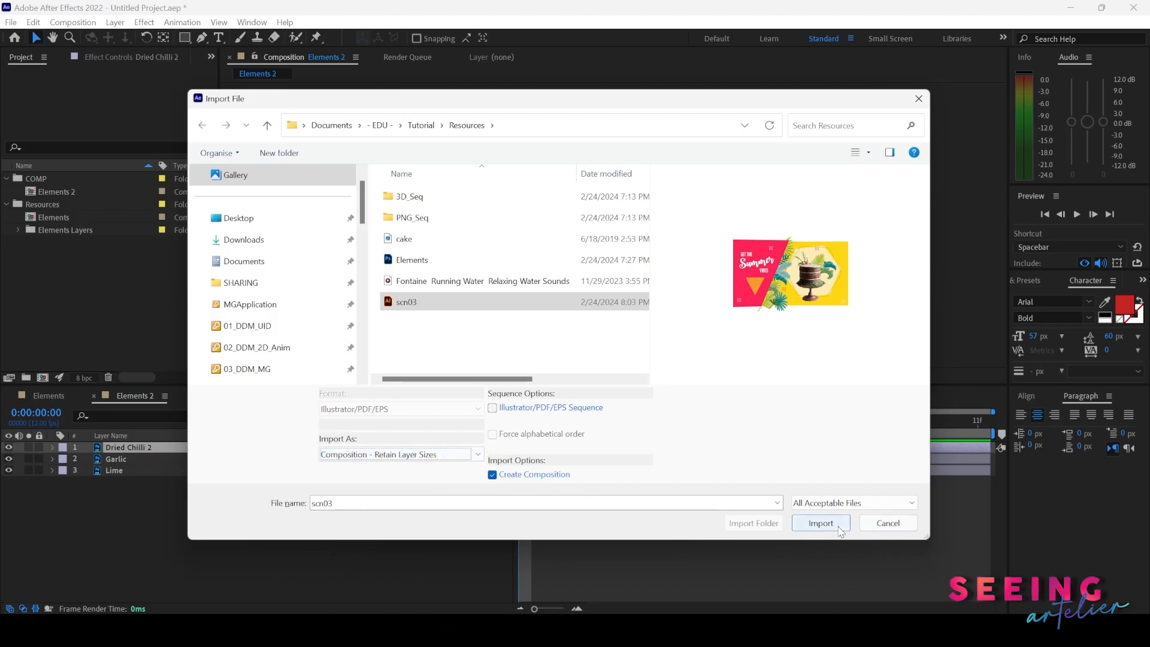
{"action": "left_click", "coordinate": [820, 522]}
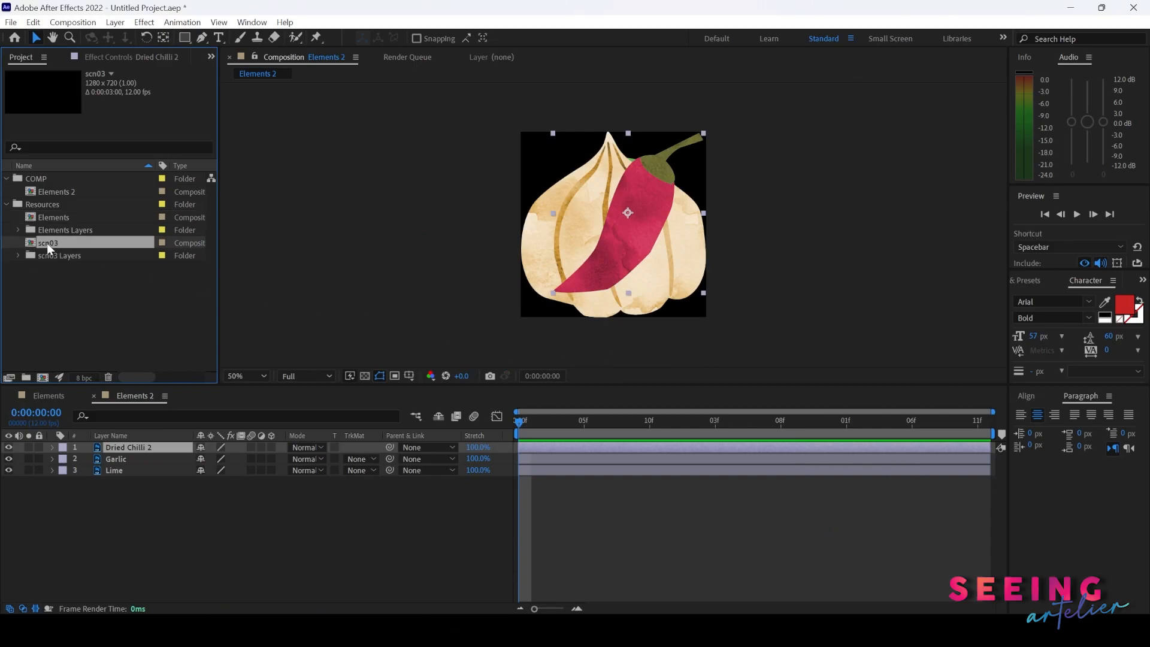
- Open the imported scn03 composition and inspect its layers in the timeline and viewer
{"action": "left_click", "coordinate": [18, 256]}
{"action": "scroll", "coordinate": [83, 314], "scroll_direction": "up", "scroll_amount": 3}
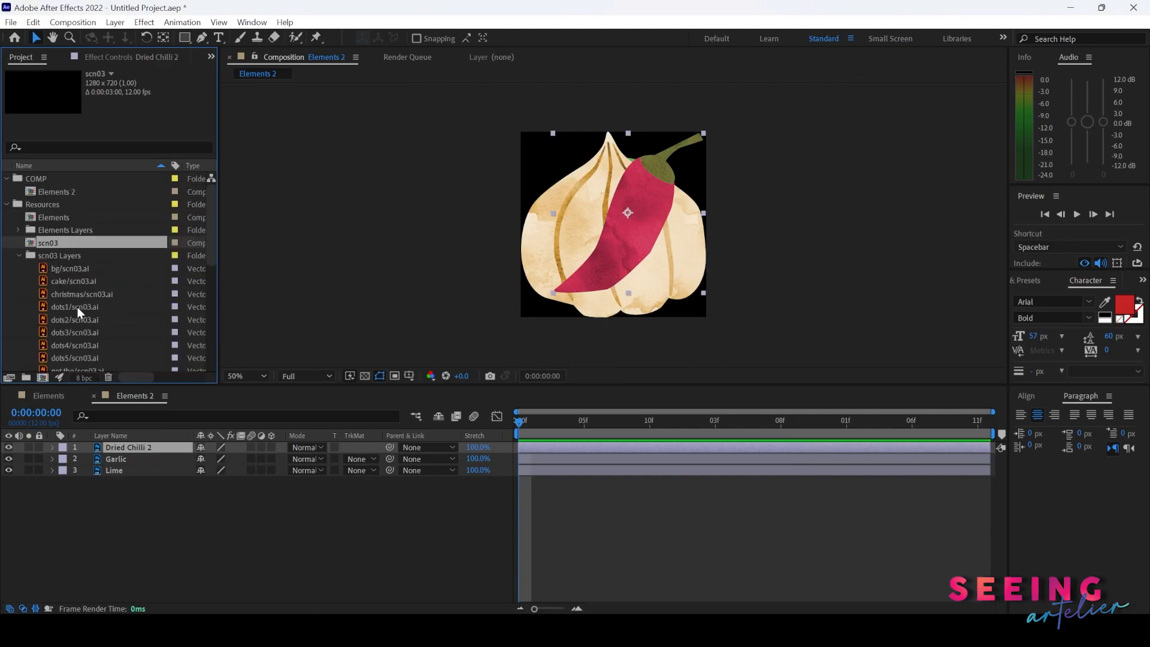
{"action": "left_click", "coordinate": [20, 256]}
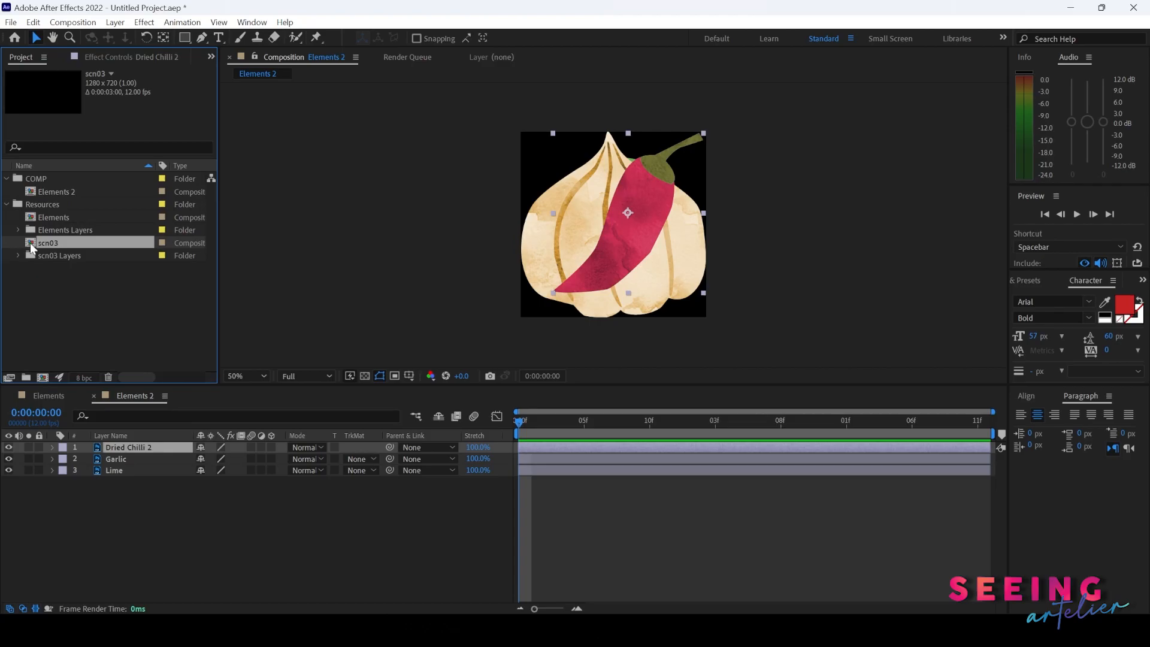
{"action": "double_click", "coordinate": [30, 244]}
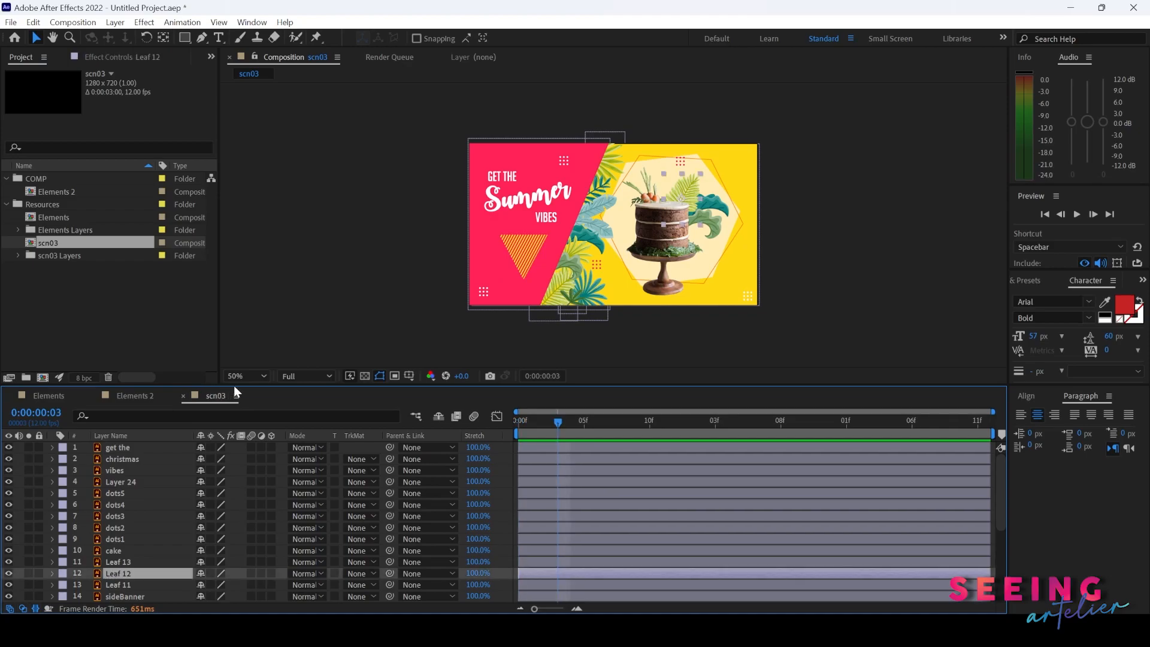
{"action": "left_click_drag", "start_coordinate": [233, 385], "coordinate": [234, 342]}
{"action": "left_click", "coordinate": [124, 562]}
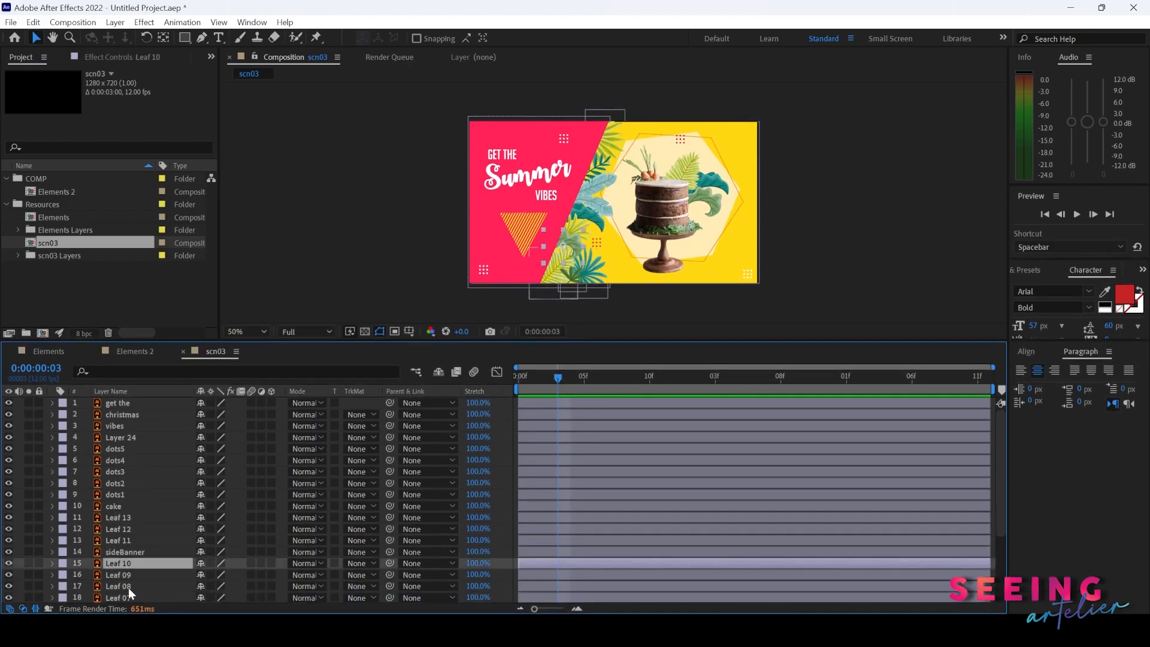
{"action": "left_click", "coordinate": [128, 588]}
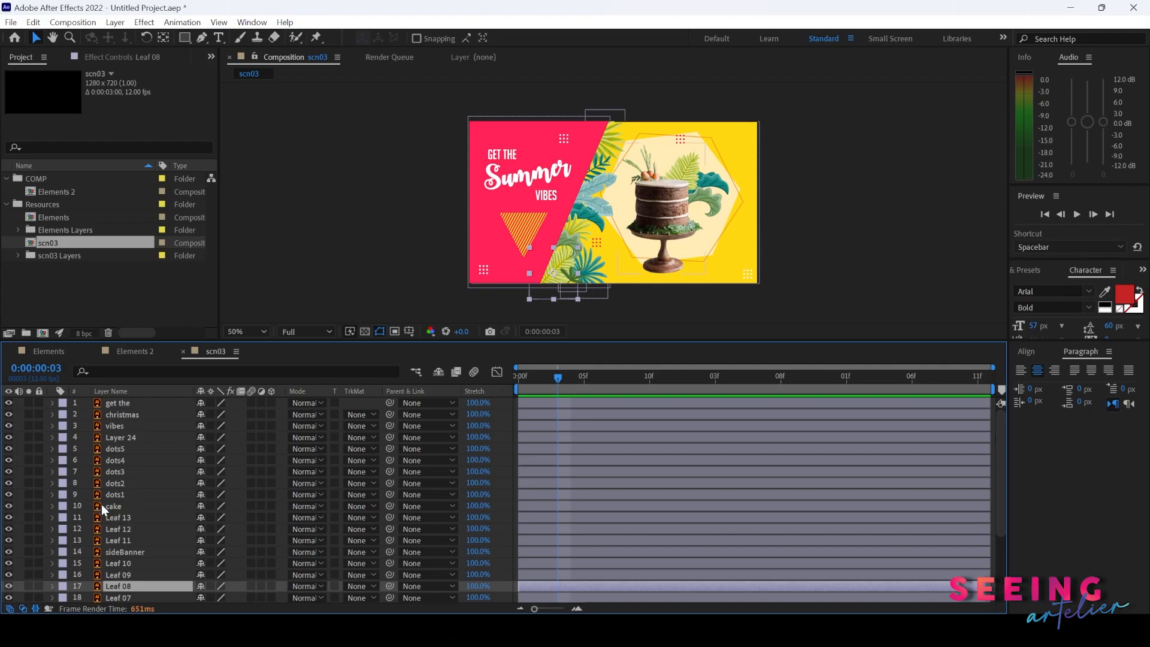
{"action": "left_click_drag", "start_coordinate": [198, 342], "coordinate": [197, 361]}
{"action": "left_click", "coordinate": [749, 284]}
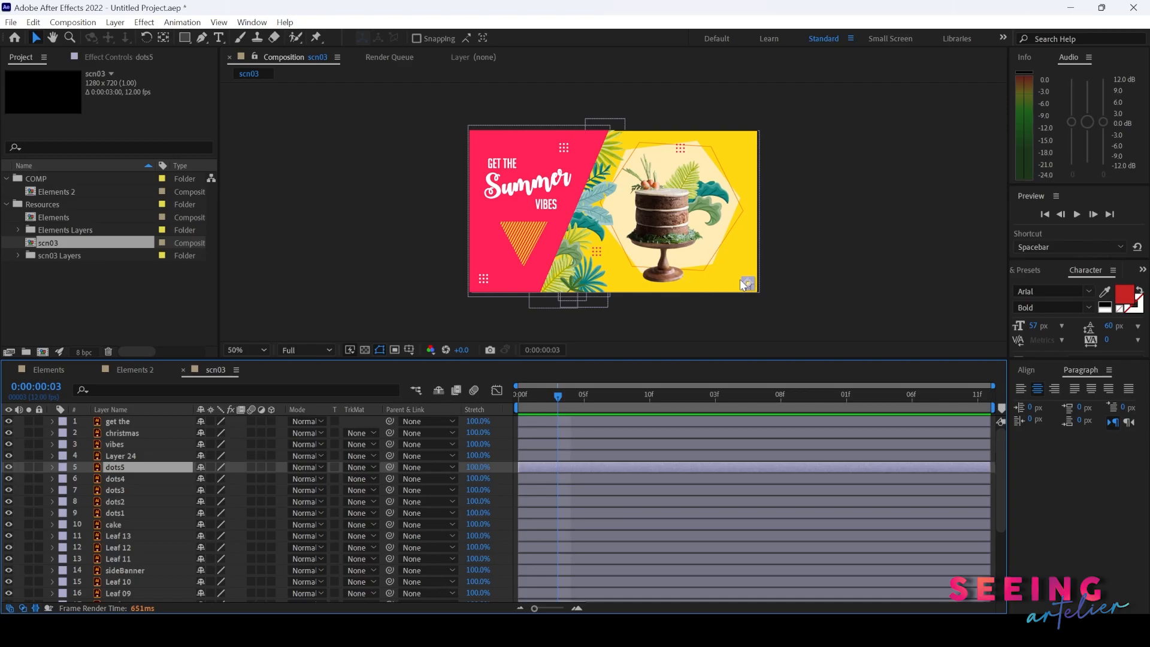
{"action": "scroll", "coordinate": [742, 284], "scroll_direction": "up", "scroll_amount": 2}
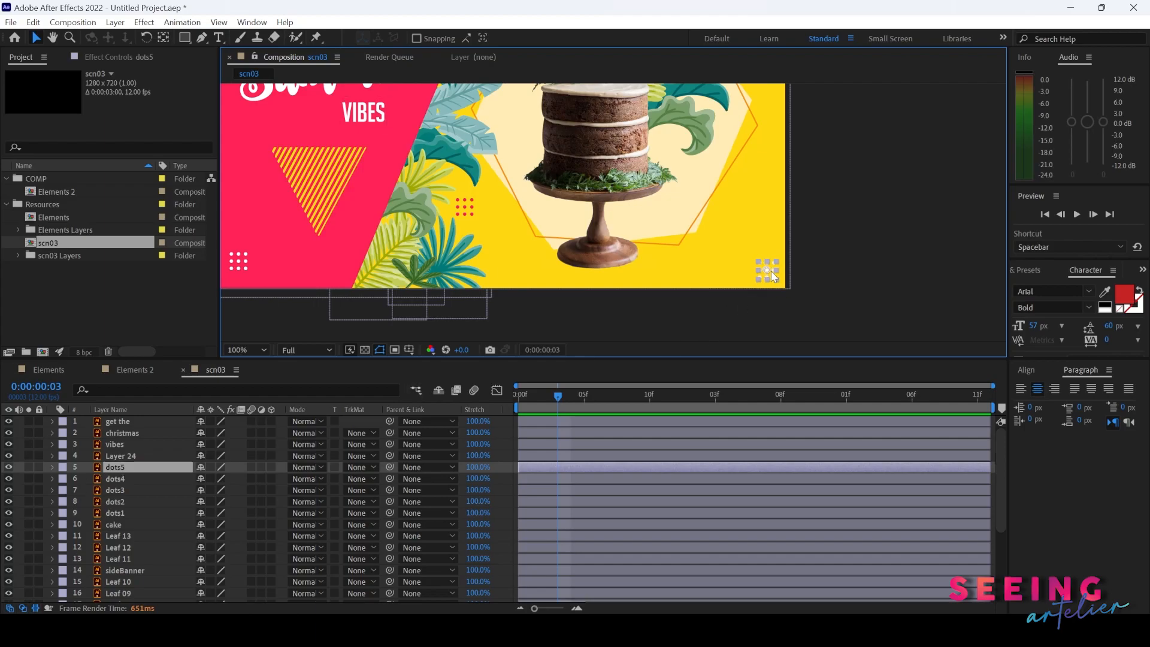
{"action": "scroll", "coordinate": [677, 246], "scroll_direction": "down", "scroll_amount": 2}
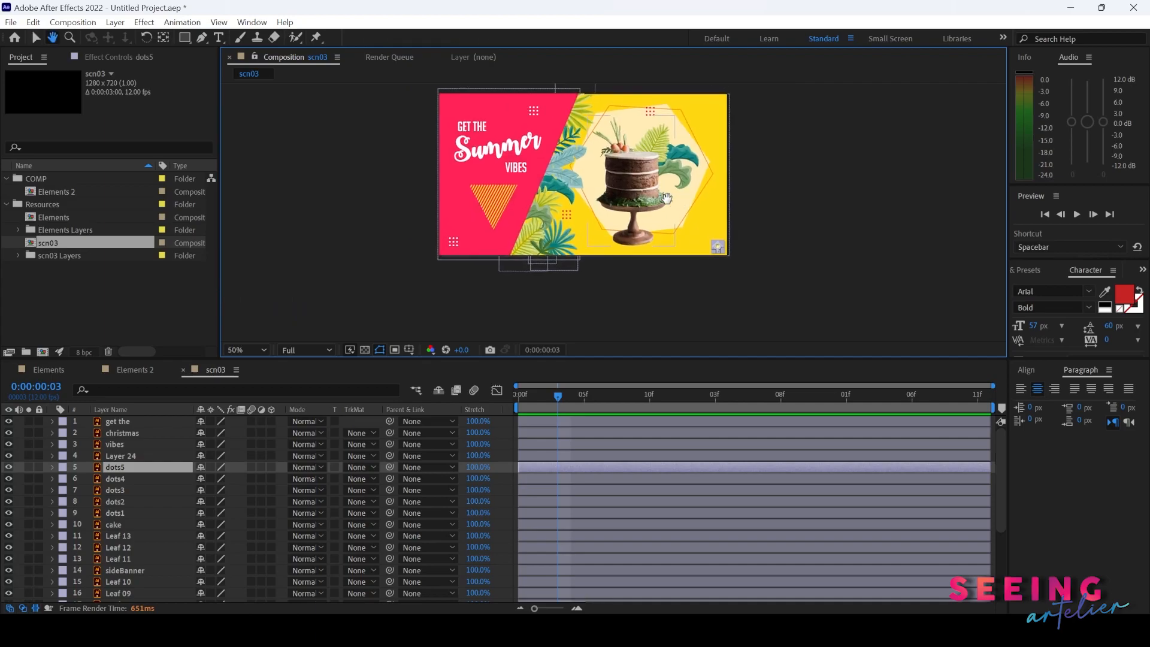
- Rename the scn03 composition to scn03_Retain Layer
{"action": "left_click", "coordinate": [103, 297]}
{"action": "left_click", "coordinate": [52, 248]}
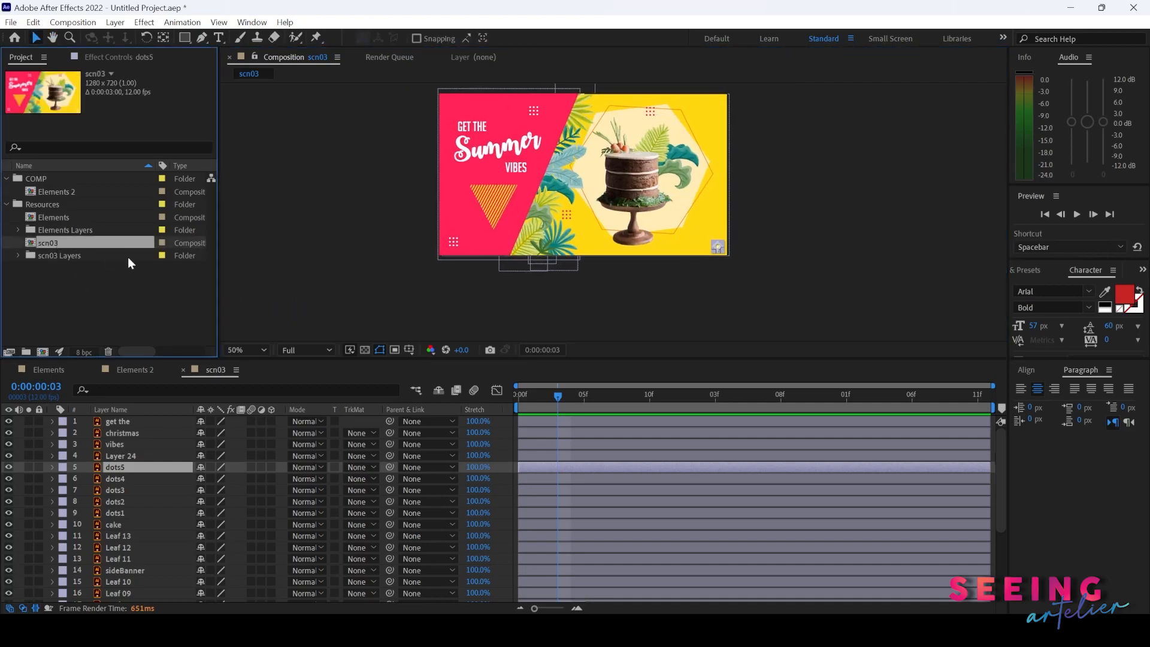
{"action": "key", "text": "Return"}
{"action": "type", "text": "_"}
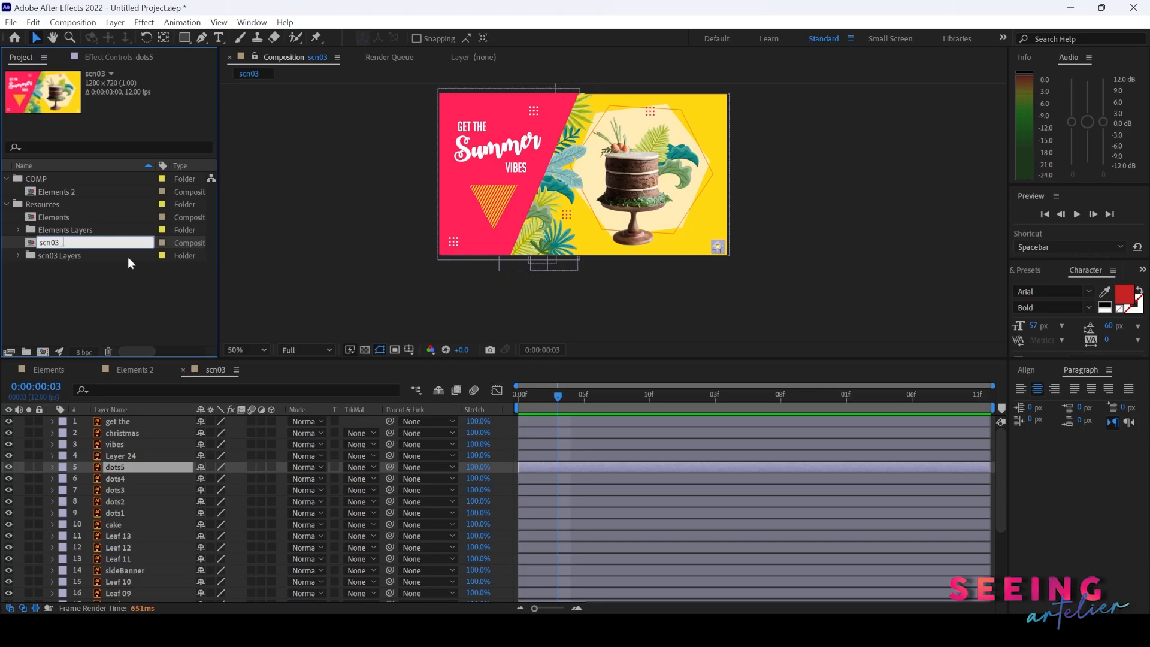
{"action": "type", "text": "Retain Layer"}
{"action": "key", "text": "Return"}
- Rename the scn03 Layers folder to scn03 Layers_Retain Layer
{"action": "left_click", "coordinate": [44, 241]}
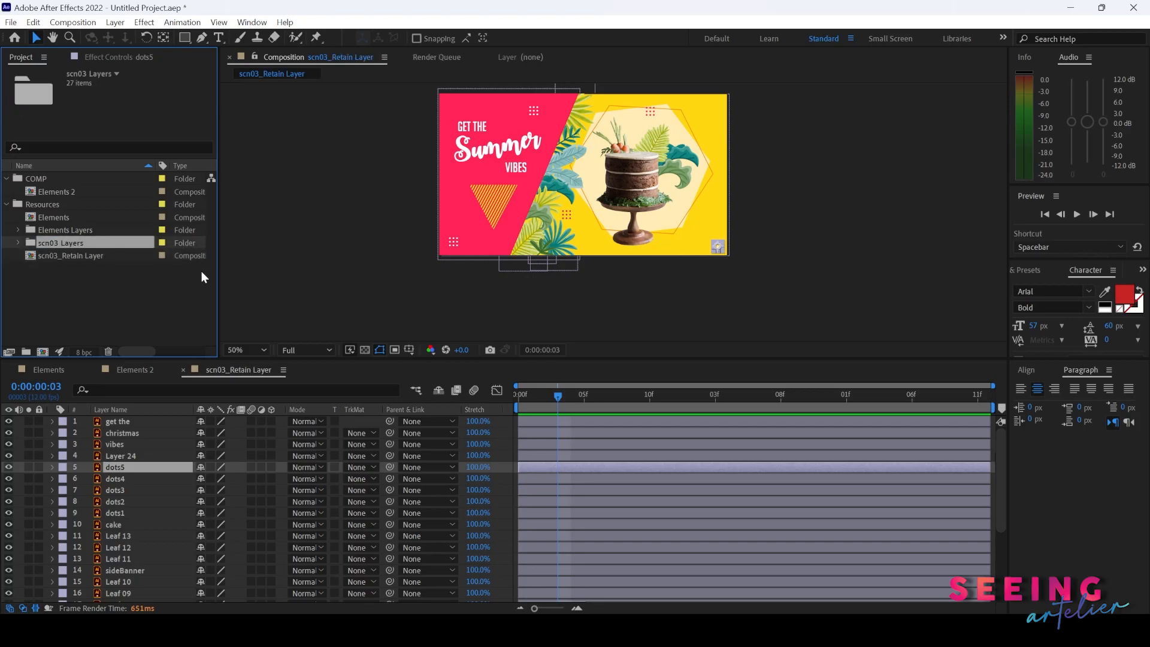
{"action": "key", "text": "Return"}
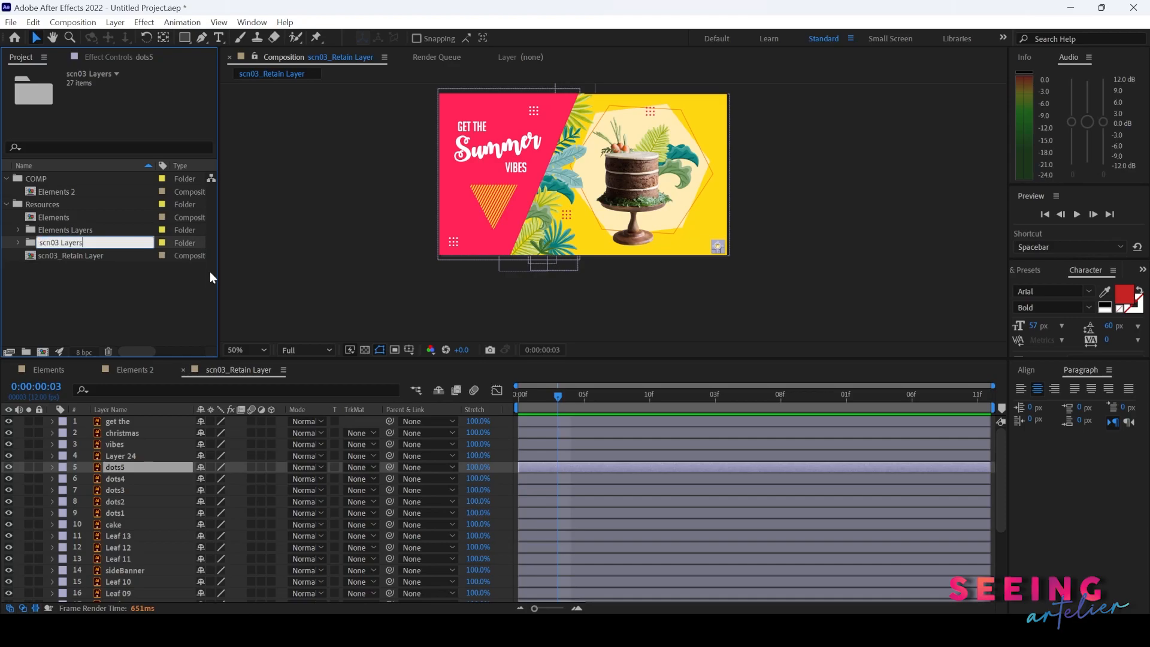
{"action": "type", "text": "_Retain Layer"}
{"action": "key", "text": "Return"}
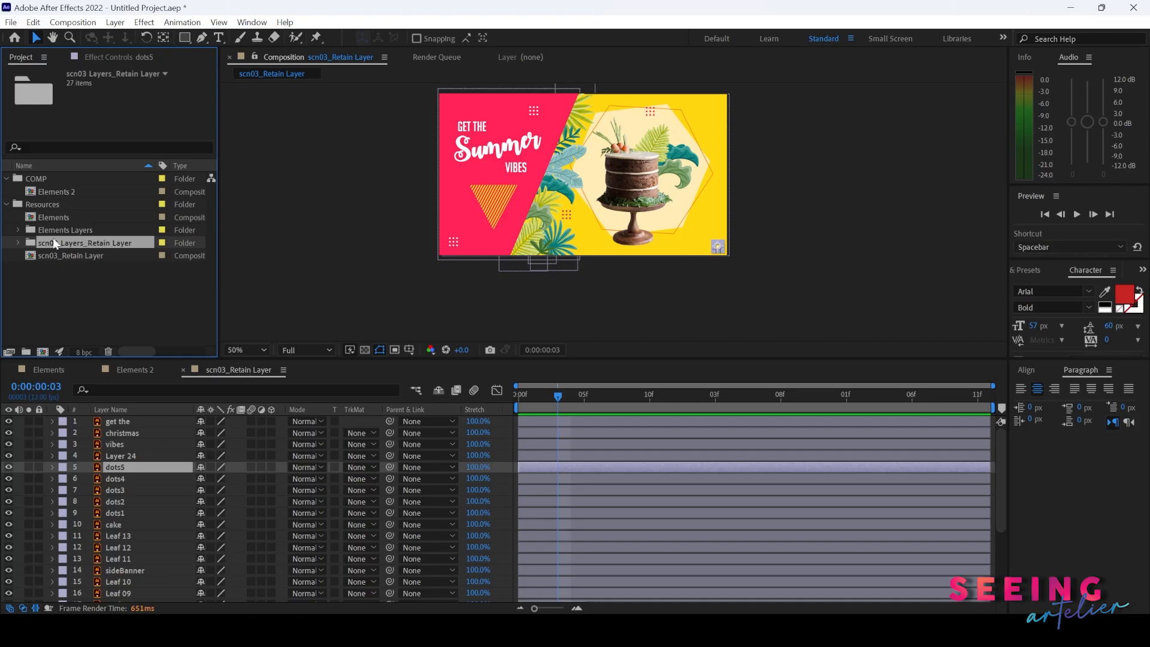
- Import scn03 again into the Resources folder, this time as a Composition
{"action": "left_click", "coordinate": [42, 206]}
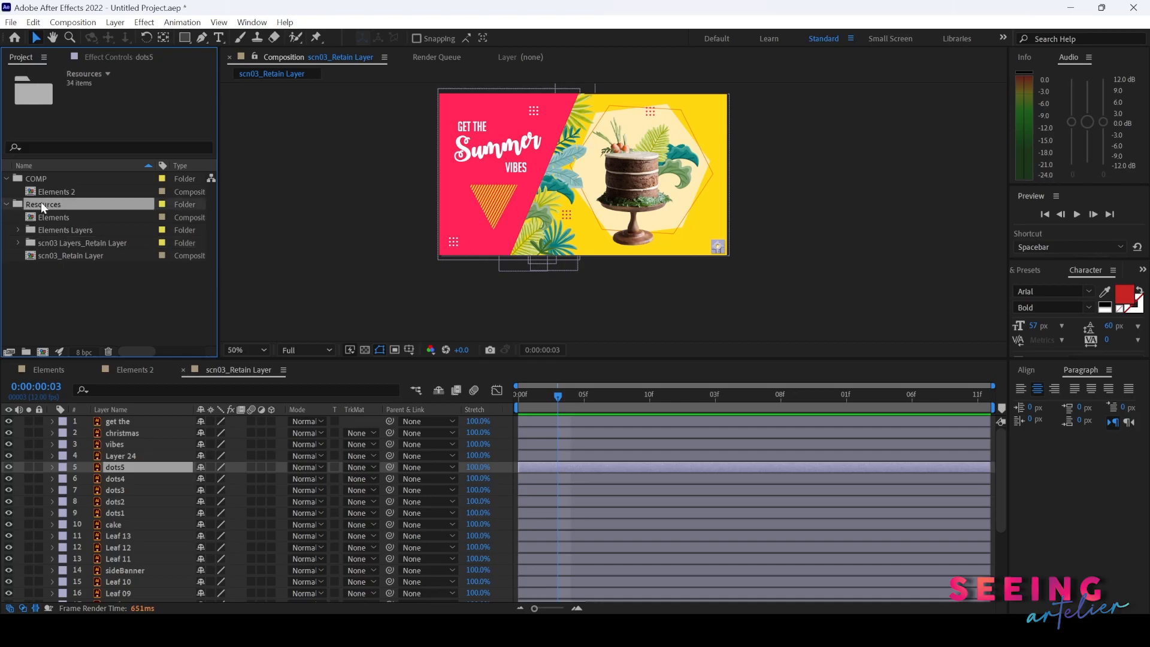
{"action": "key", "text": "ctrl+i"}
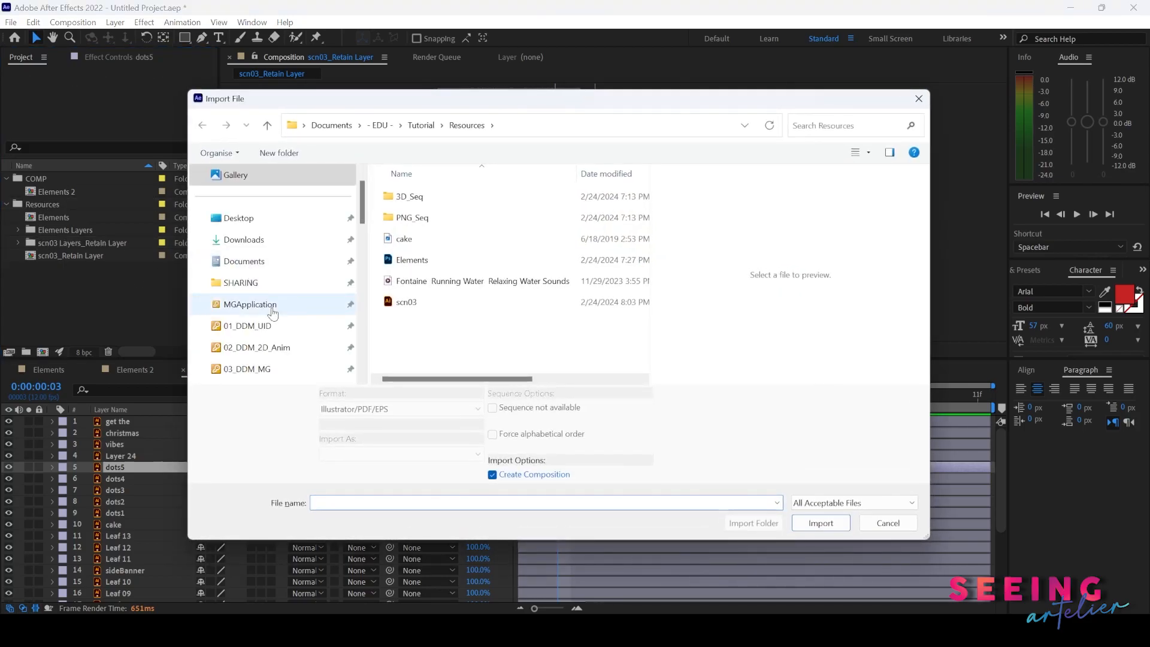
{"action": "left_click", "coordinate": [419, 310]}
{"action": "left_click", "coordinate": [469, 455]}
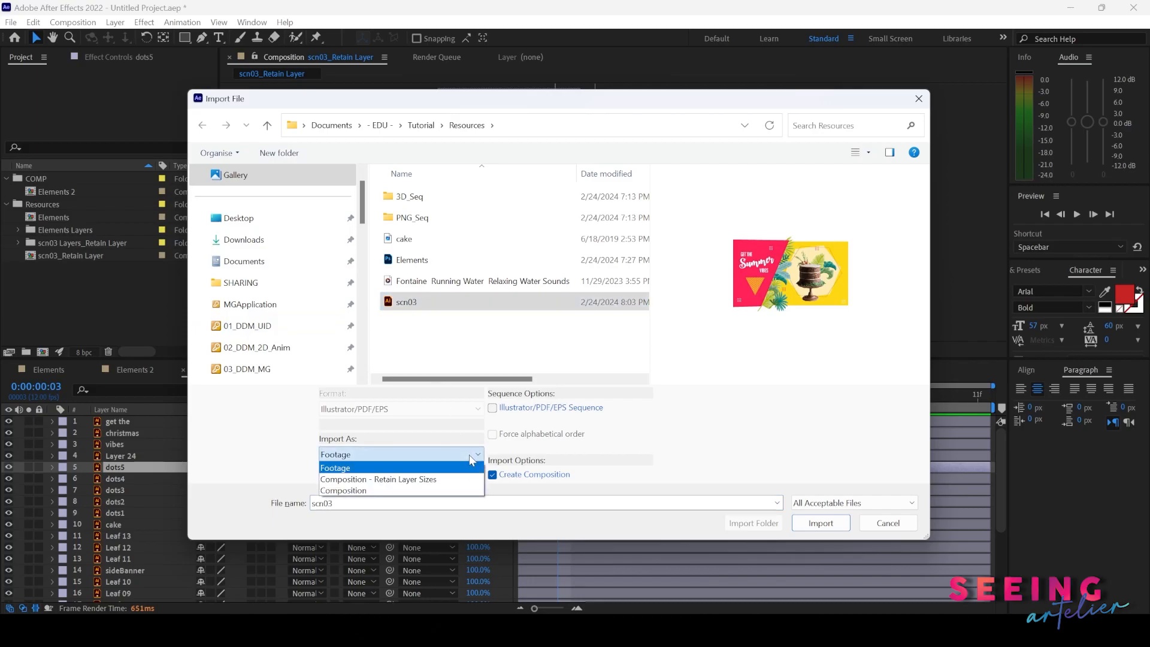
{"action": "left_click", "coordinate": [415, 489]}
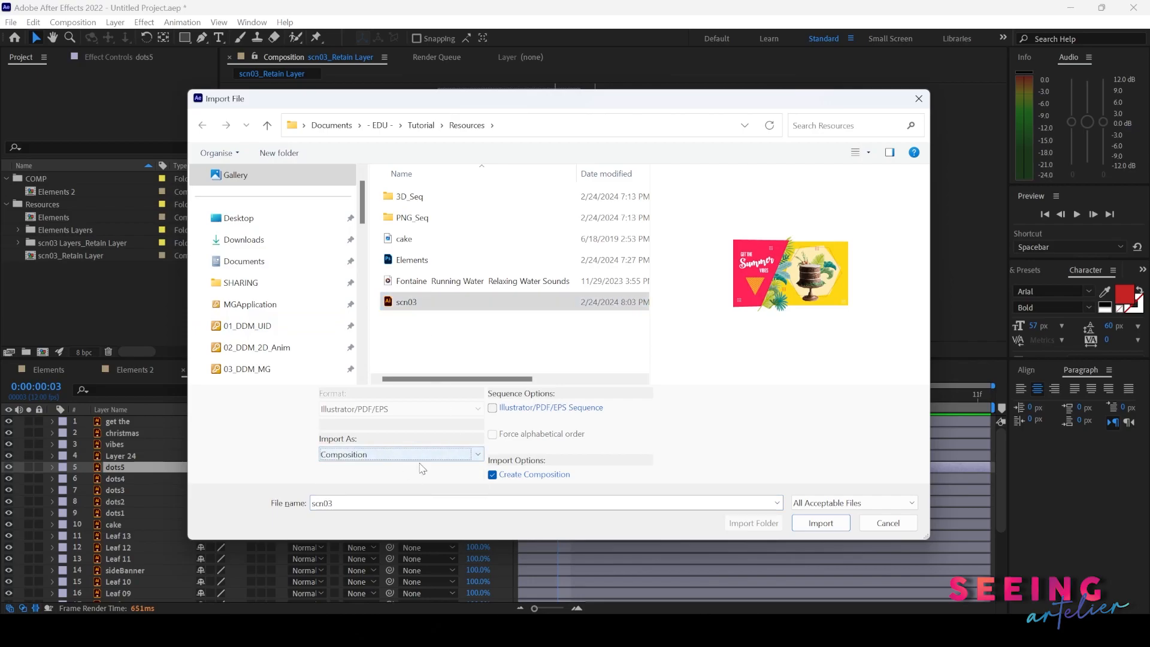
{"action": "left_click", "coordinate": [821, 523]}
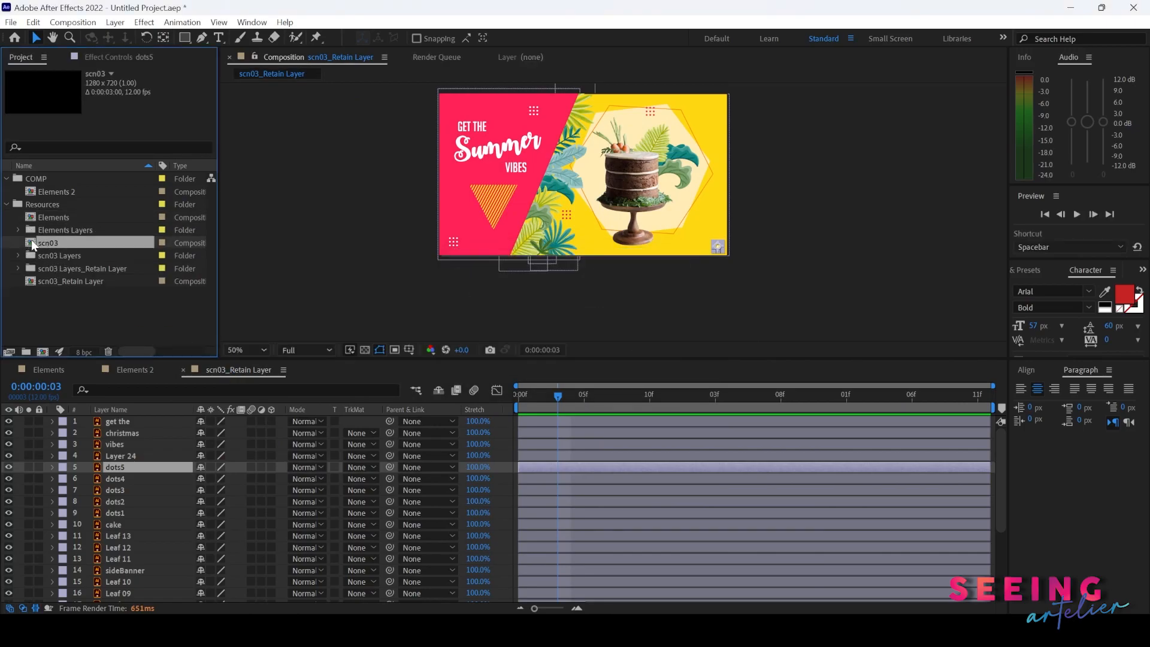
- Open the new scn03 composition and inspect its layers by selecting them one by one
{"action": "double_click", "coordinate": [28, 240]}
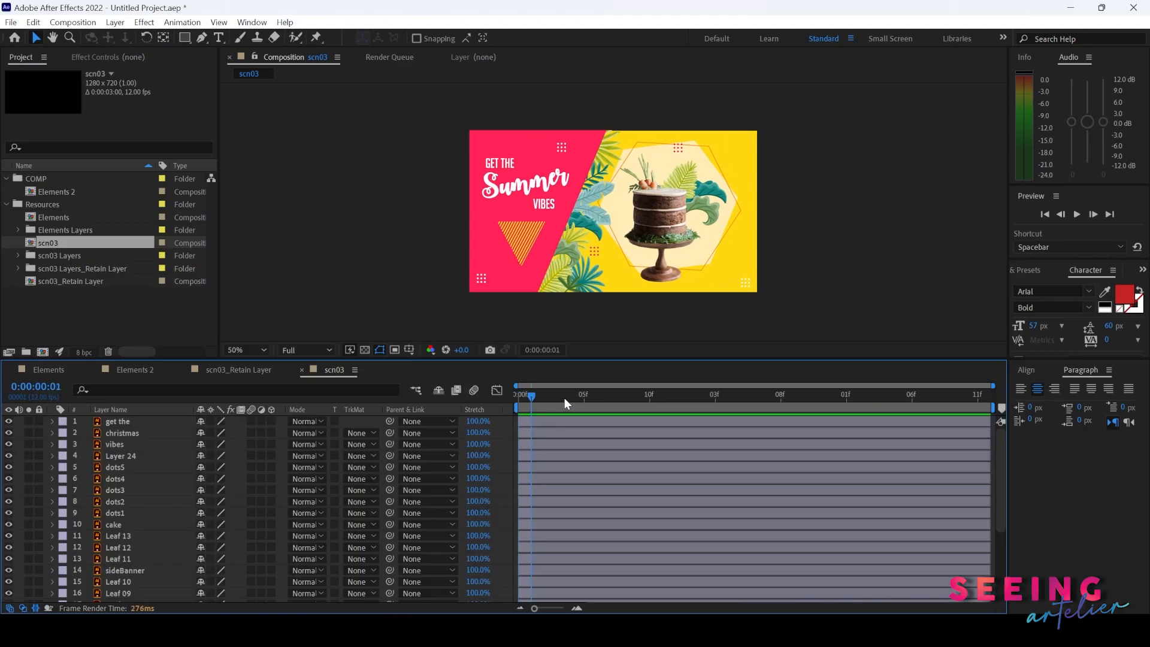
{"action": "left_click", "coordinate": [128, 455]}
{"action": "left_click", "coordinate": [122, 444]}
{"action": "left_click", "coordinate": [131, 490]}
{"action": "left_click", "coordinate": [122, 535]}
{"action": "left_click", "coordinate": [126, 570]}
{"action": "left_click", "coordinate": [138, 480]}
{"action": "scroll", "coordinate": [613, 214], "scroll_direction": "up", "scroll_amount": 1}
{"action": "scroll", "coordinate": [612, 214], "scroll_direction": "down", "scroll_amount": 1}
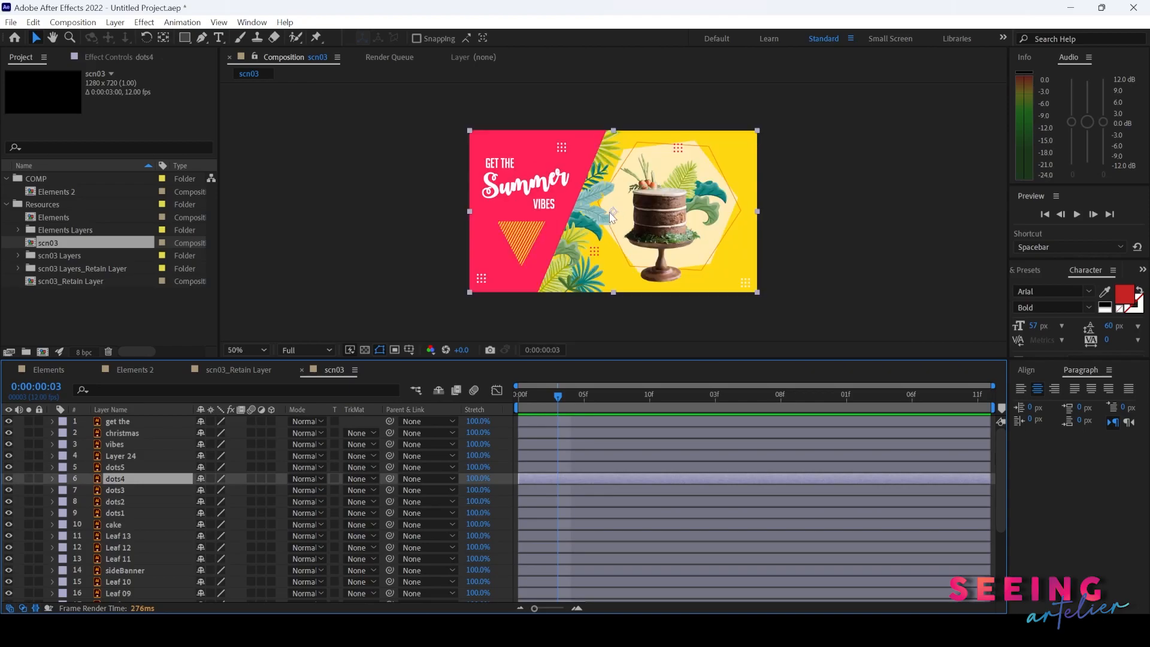
{"action": "left_click", "coordinate": [137, 456]}
{"action": "left_click", "coordinate": [131, 422]}
{"action": "left_click", "coordinate": [127, 513]}
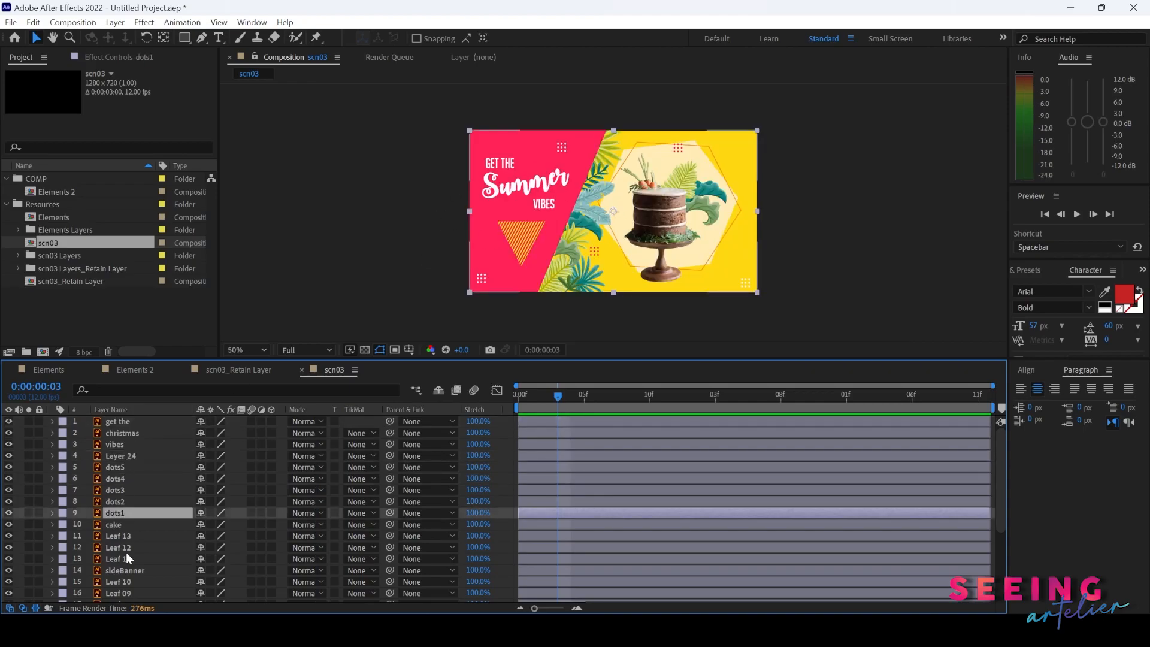
{"action": "left_click", "coordinate": [124, 558]}
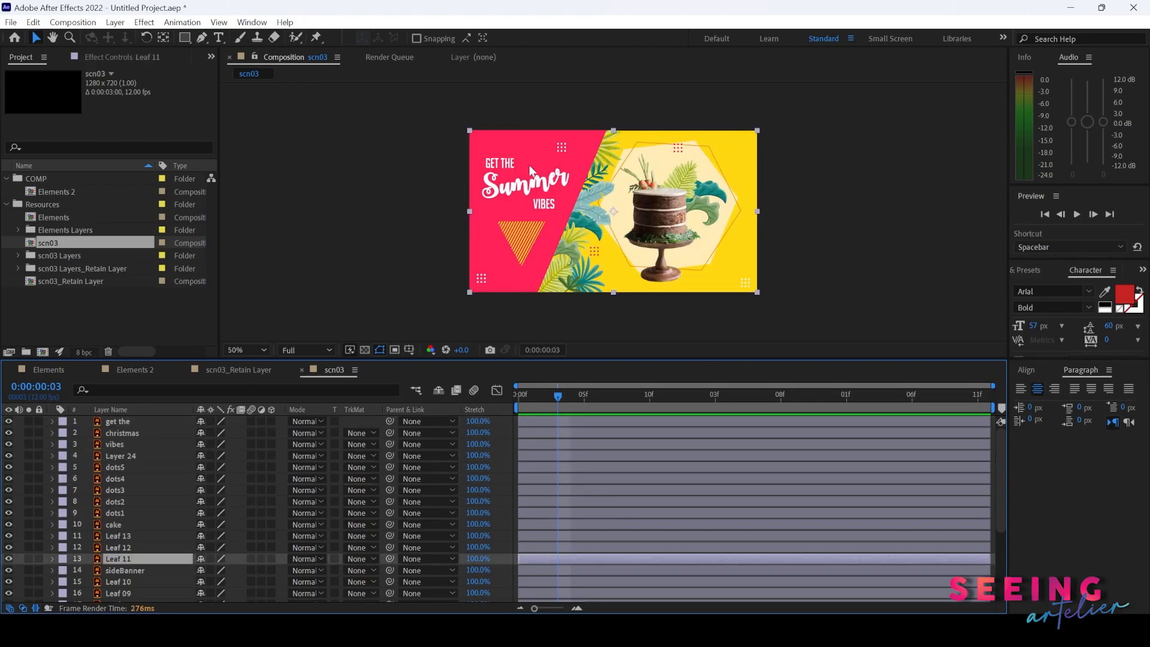
{"action": "left_click", "coordinate": [122, 501]}
{"action": "left_click", "coordinate": [120, 536]}
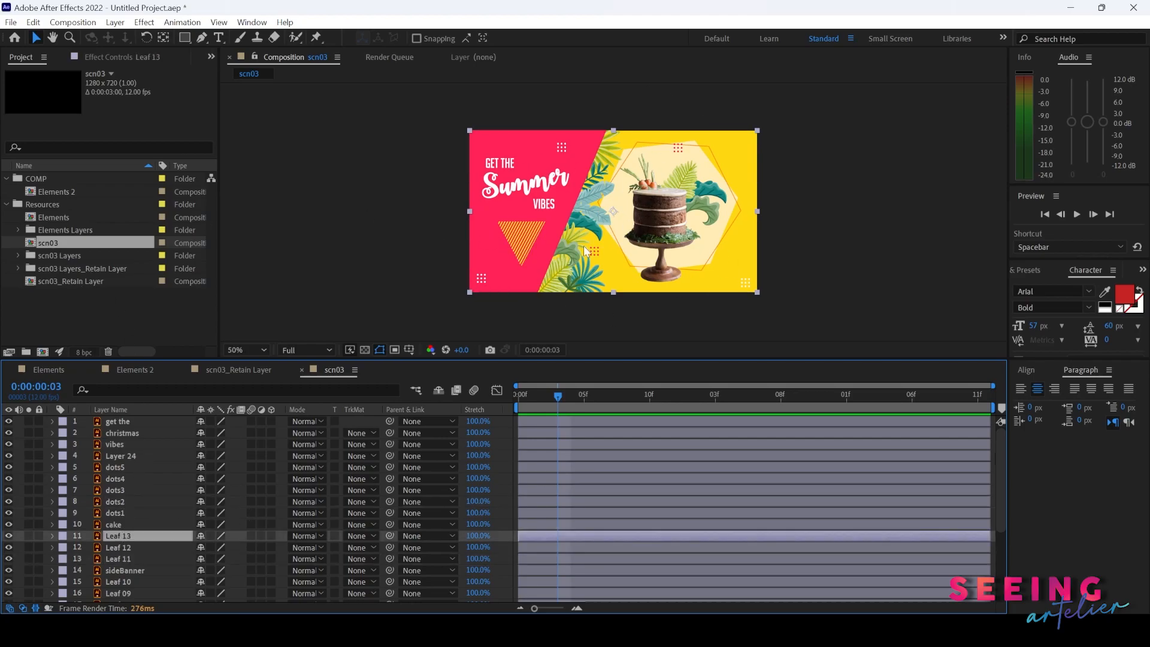
- Delete the scn03 composition and the scn03 Layers folder from the project
{"action": "left_click", "coordinate": [62, 255], "text": "ctrl"}
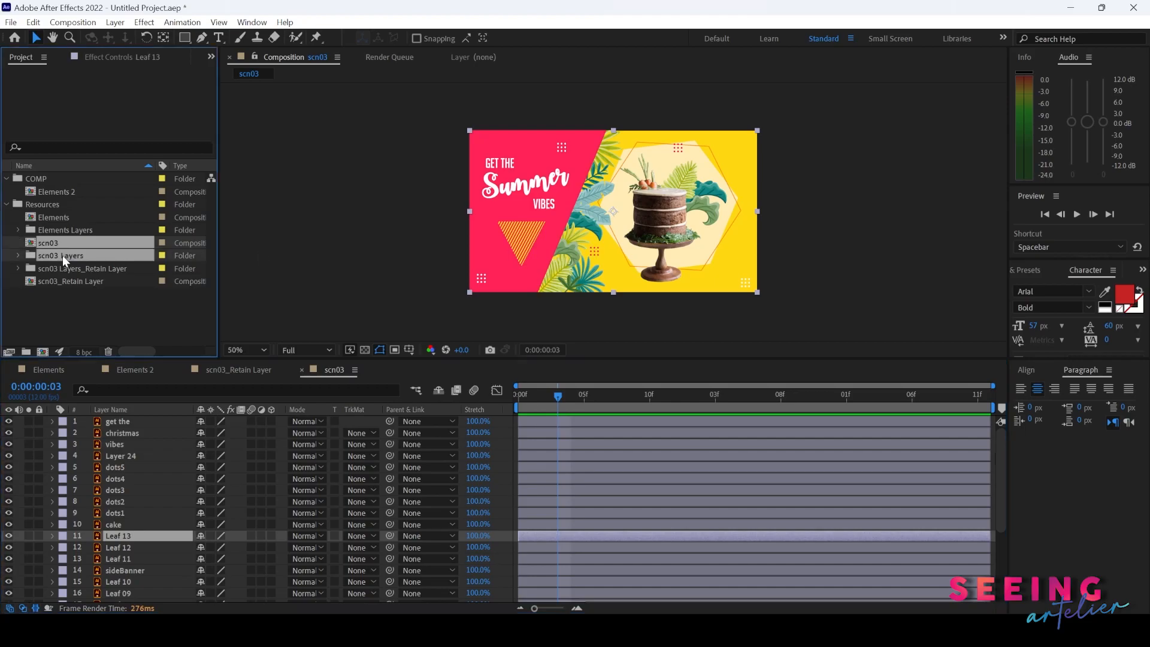
{"action": "key", "text": "Delete"}
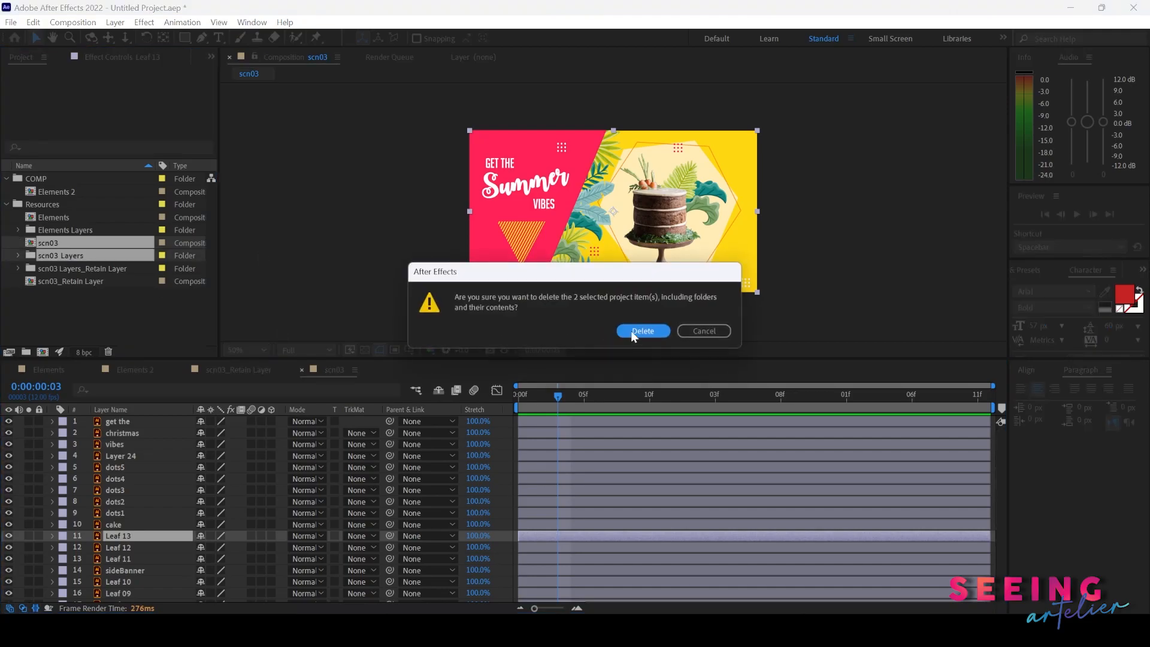
{"action": "left_click", "coordinate": [643, 331]}
{"action": "left_click", "coordinate": [44, 204]}
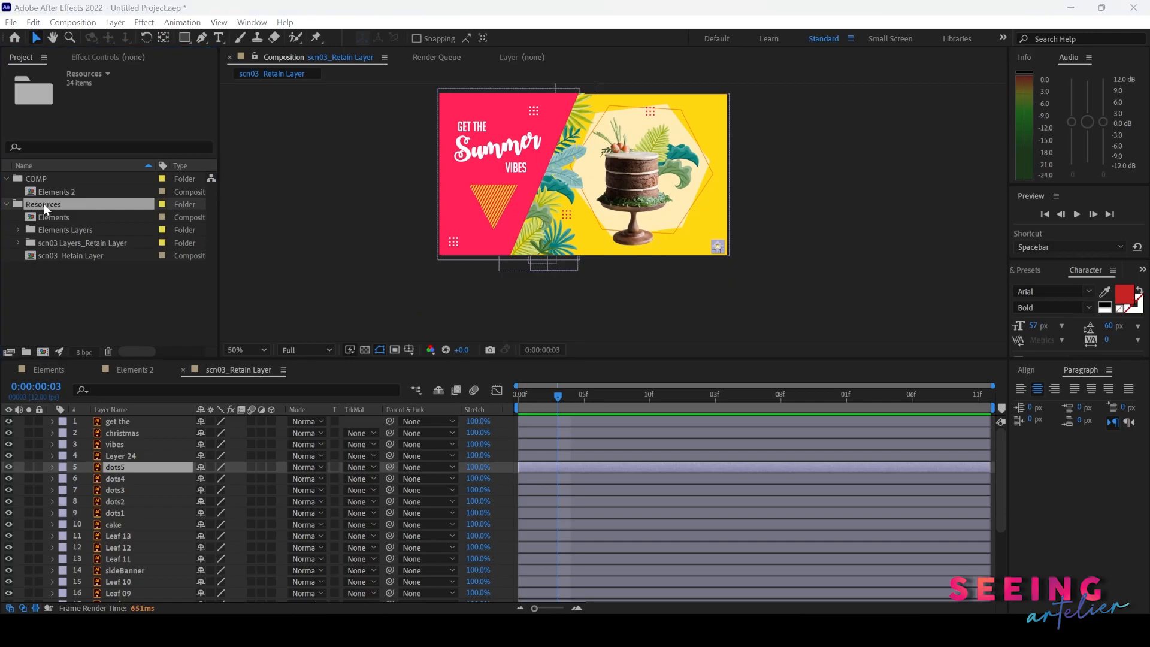
- Try to import scn03 into the Resources folder as Footage with Merged Layers
{"action": "key", "text": "ctrl+i"}
{"action": "left_click", "coordinate": [408, 303]}
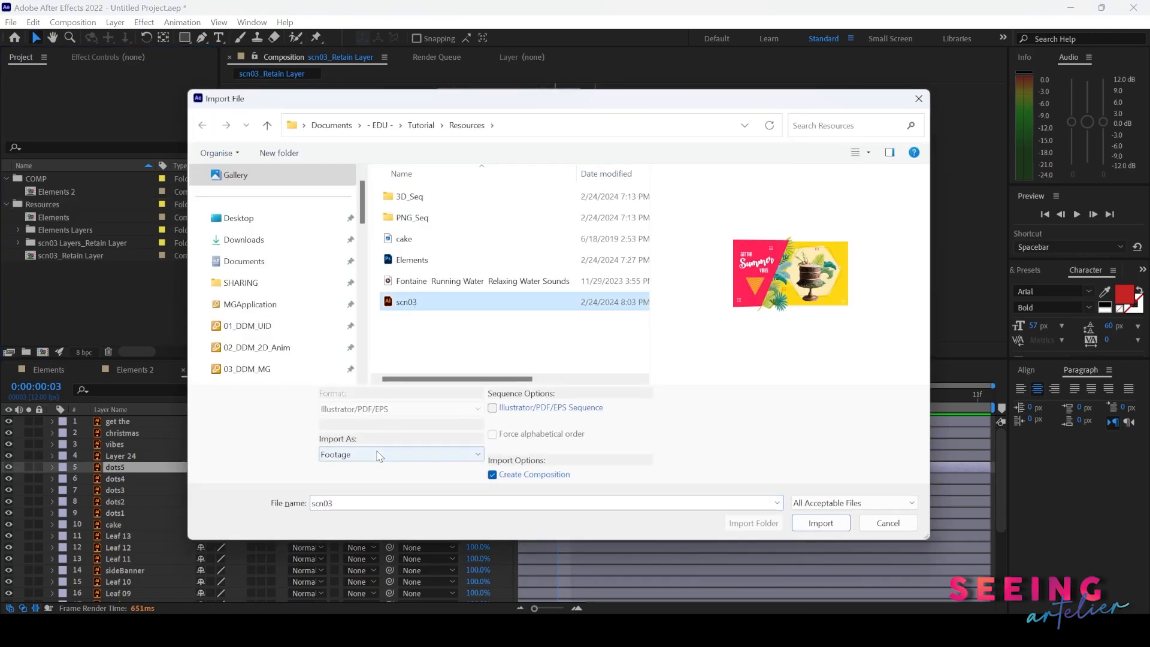
{"action": "left_click", "coordinate": [820, 525]}
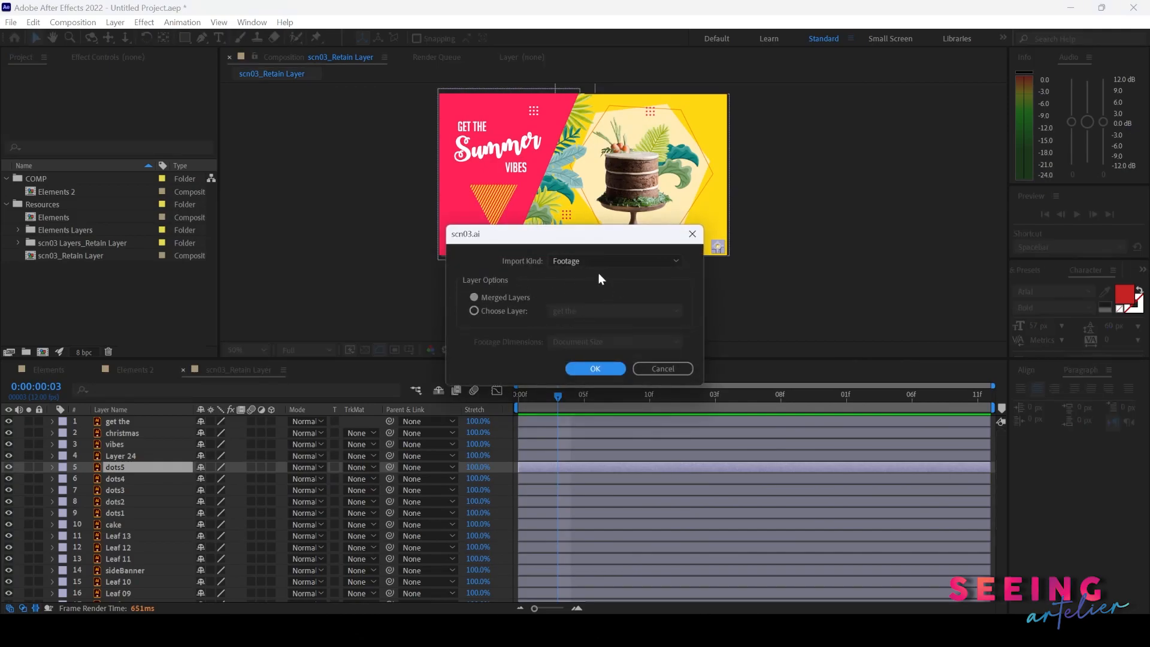
{"action": "left_click", "coordinate": [580, 261]}
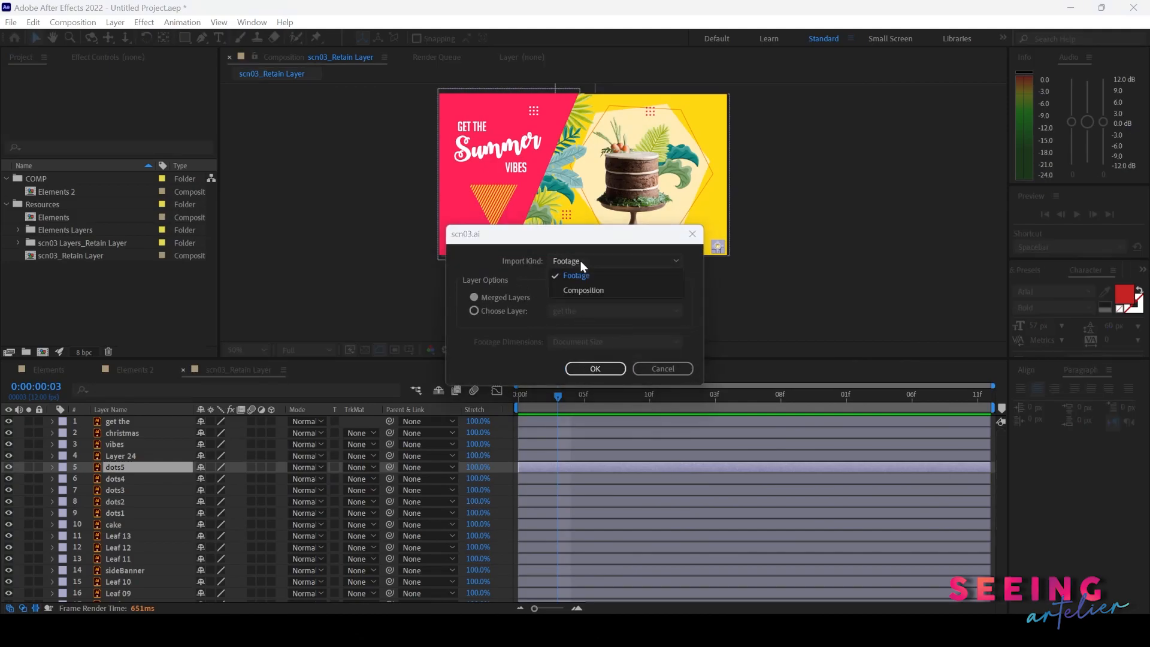
{"action": "left_click", "coordinate": [577, 267]}
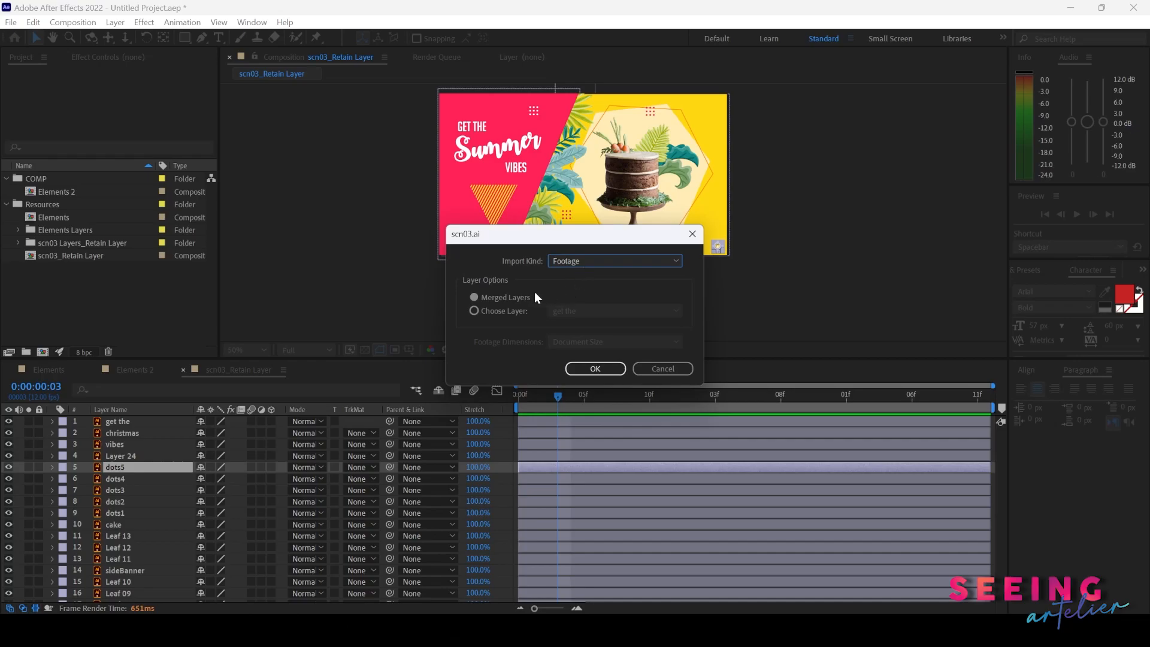
{"action": "left_click", "coordinate": [519, 294]}
{"action": "left_click", "coordinate": [595, 368]}
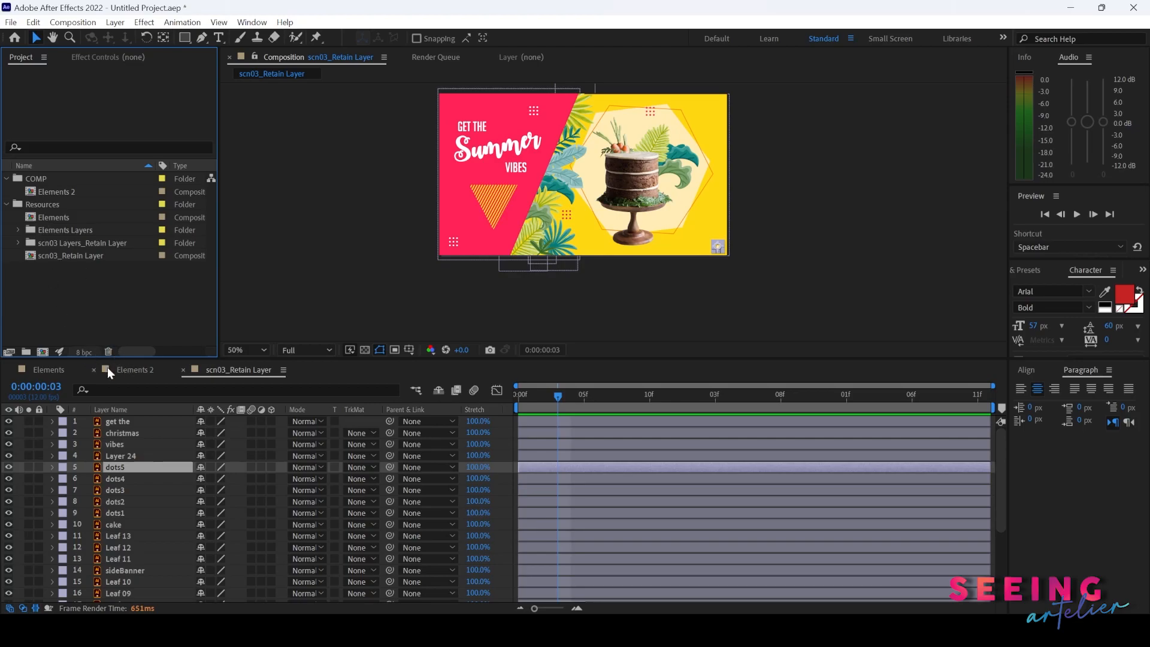
- Open the Elements 2 composition and hide the Garlic and Lime layers, leaving only Dried Chilli 2 visible
{"action": "key", "text": "period"}
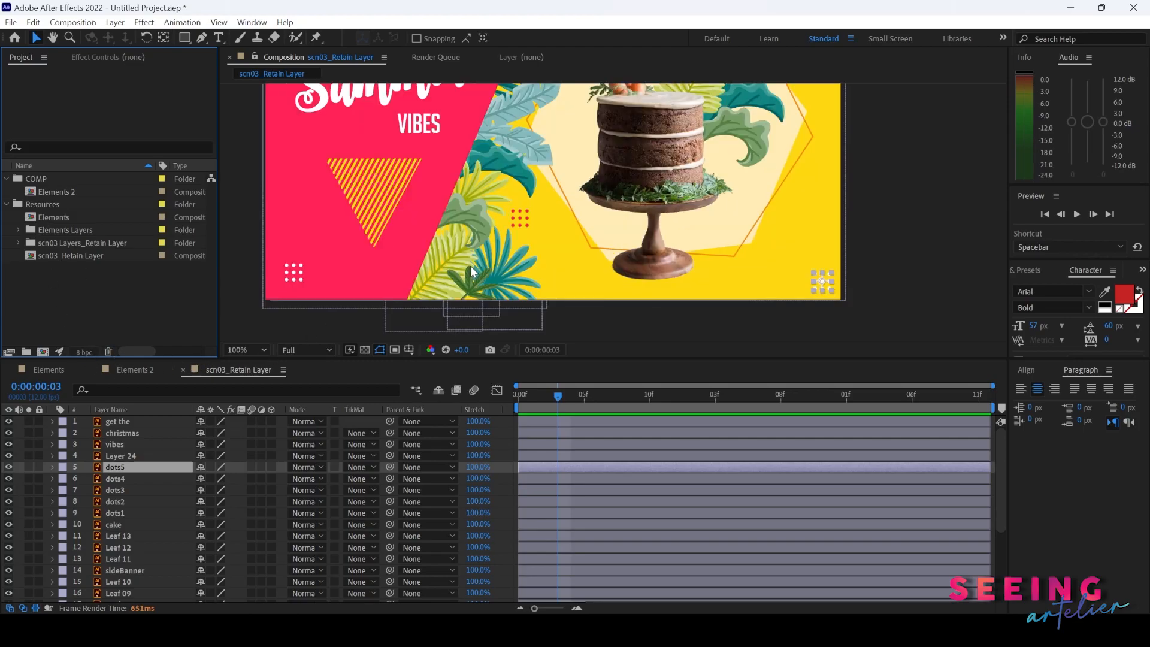
{"action": "key", "text": "comma"}
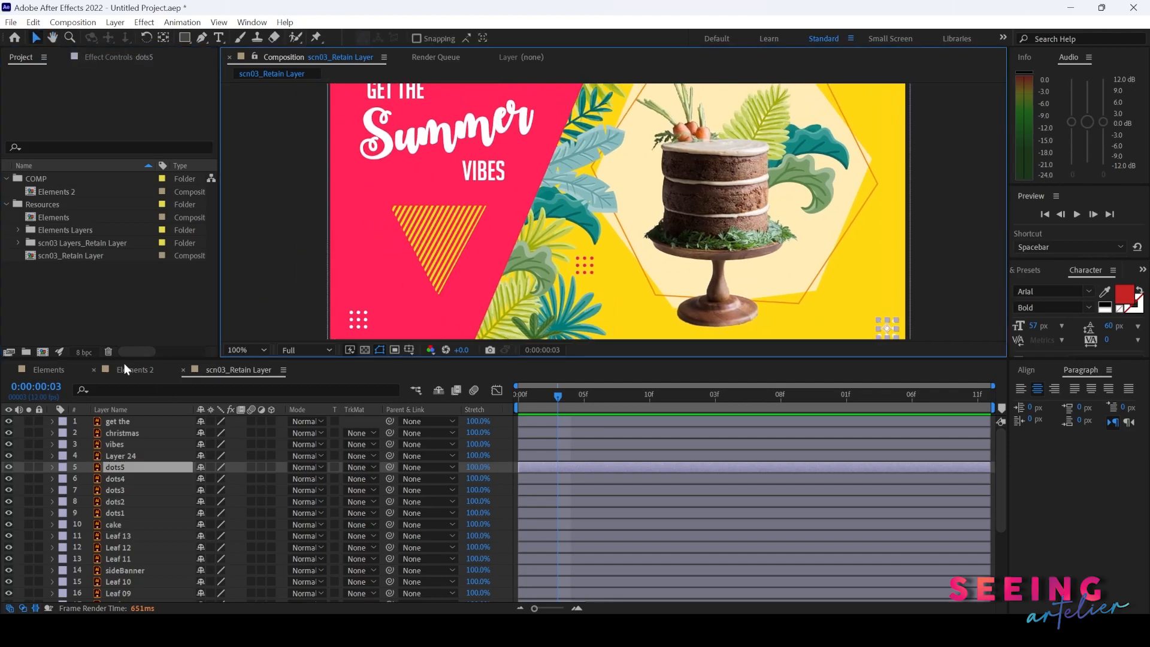
{"action": "left_click", "coordinate": [126, 367]}
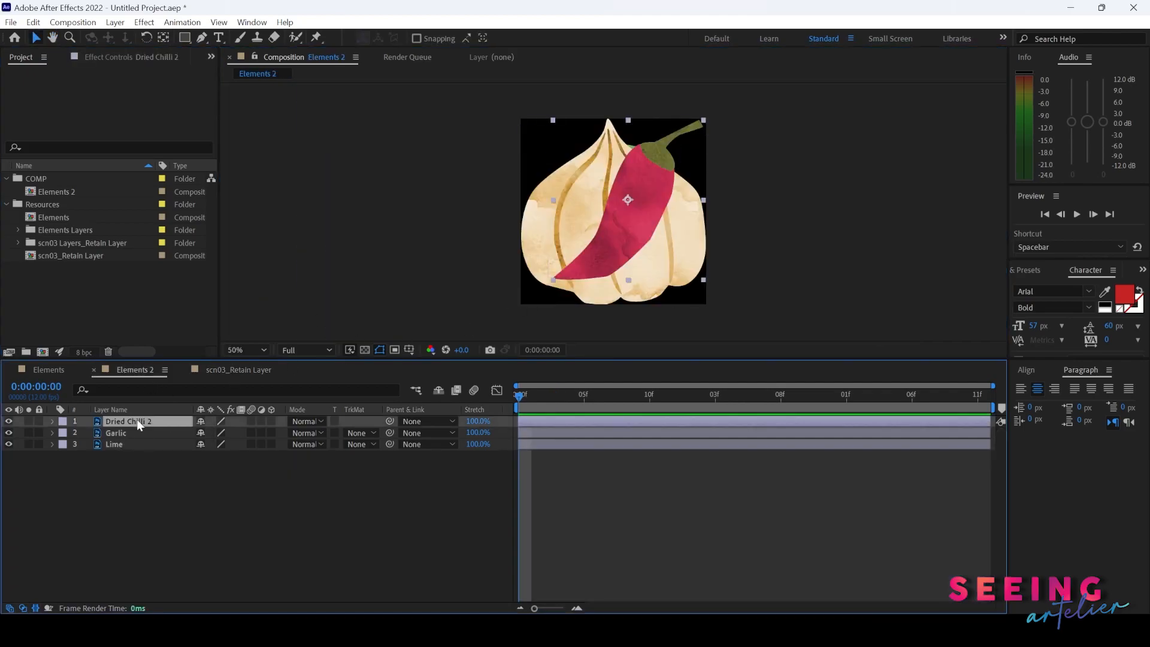
{"action": "left_click", "coordinate": [52, 421]}
{"action": "left_click_drag", "start_coordinate": [13, 449], "coordinate": [8, 457]}
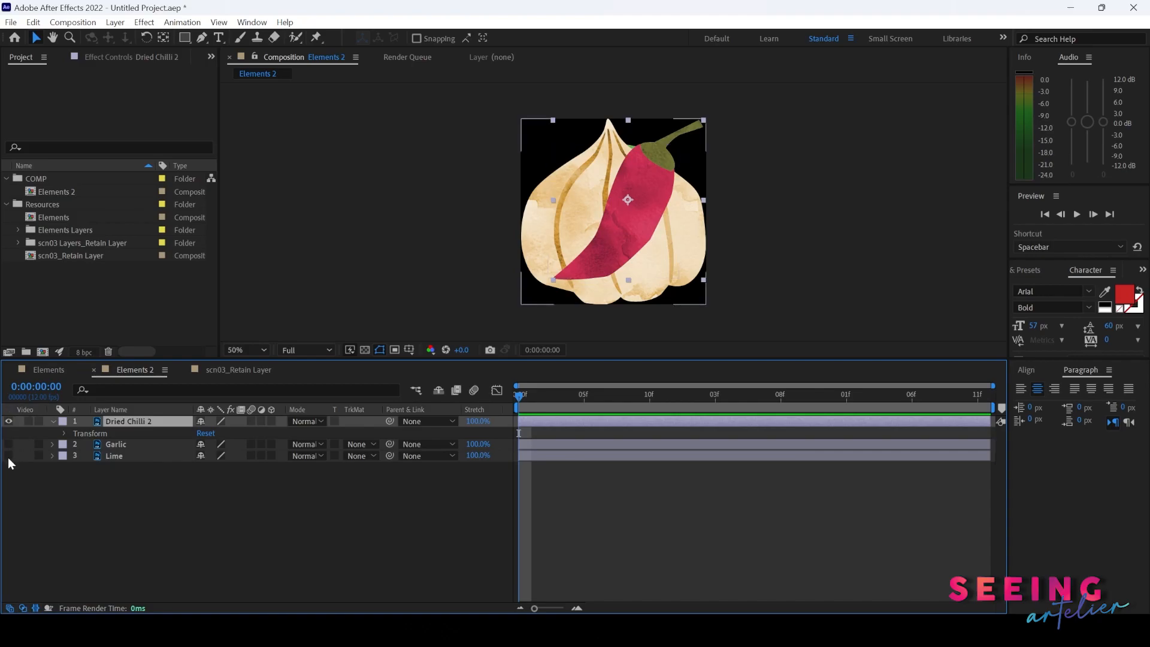
- Scale the Dried Chilli 2 layer up to 438% and inspect its pixelation at 100% magnification
{"action": "left_click", "coordinate": [65, 433]}
{"action": "left_click_drag", "start_coordinate": [215, 471], "coordinate": [210, 359]}
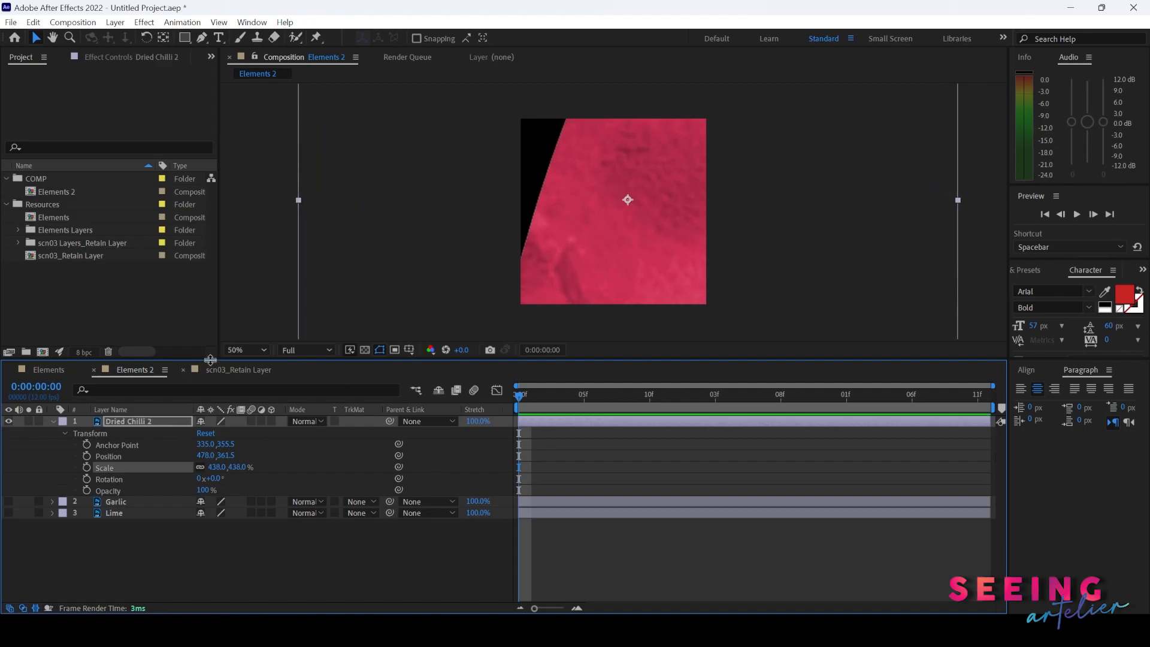
{"action": "left_click", "coordinate": [249, 350]}
{"action": "left_click", "coordinate": [249, 500]}
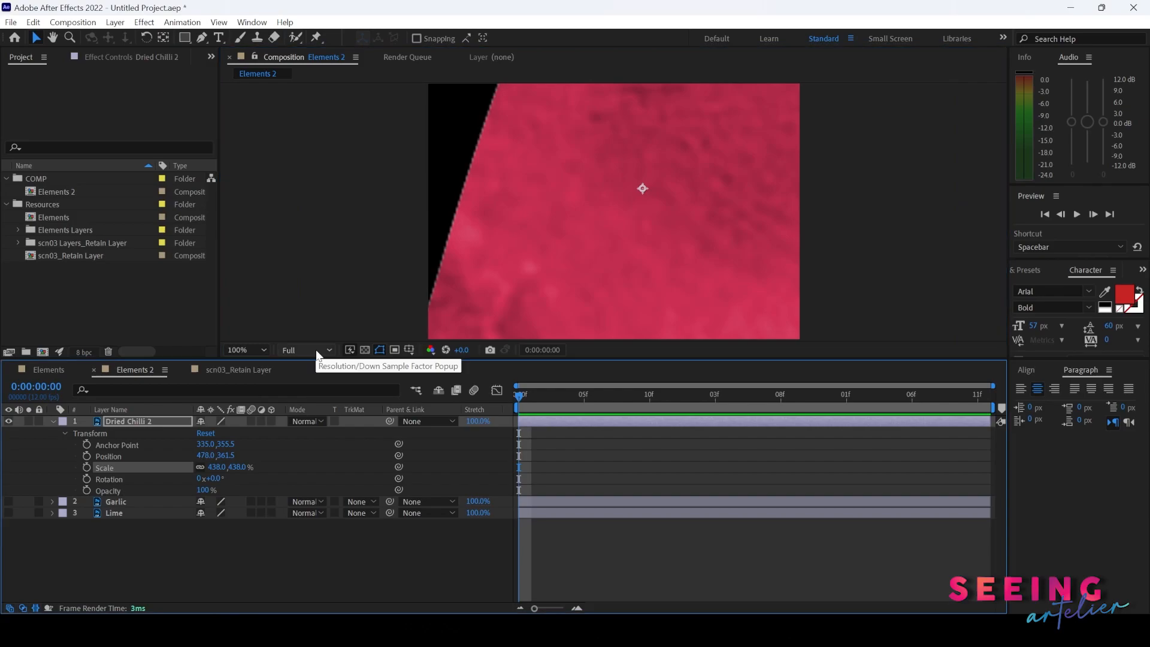
{"action": "left_click_drag", "start_coordinate": [543, 401], "coordinate": [571, 400]}
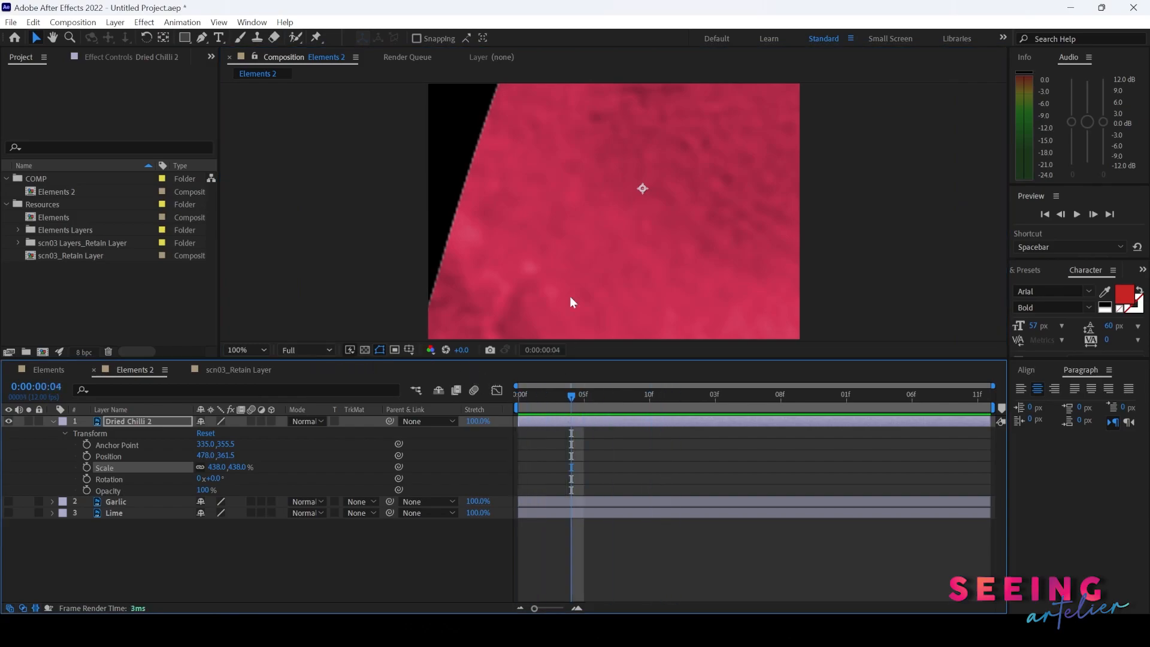
- Switch to the scn03_Retain Layer composition, select the Leaf 13 layer and view it at 100%
{"action": "left_click", "coordinate": [236, 370]}
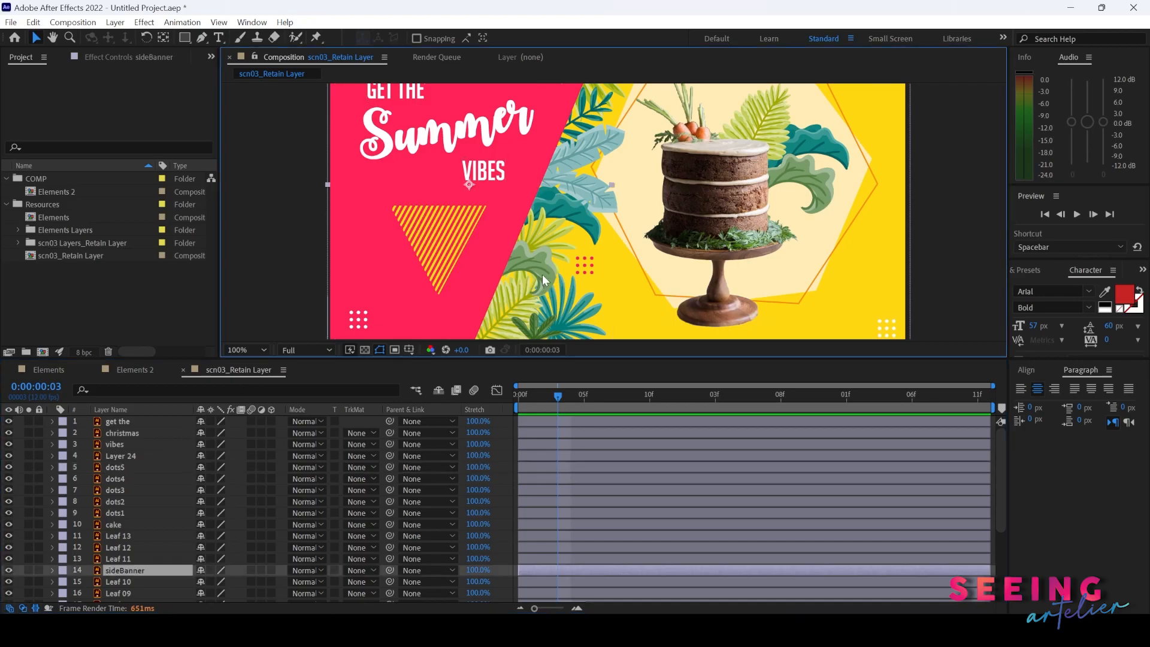
{"action": "left_click", "coordinate": [822, 193]}
{"action": "left_click_drag", "start_coordinate": [822, 193], "coordinate": [429, 227]}
{"action": "key", "text": "Return"}
{"action": "scroll", "coordinate": [695, 172], "scroll_direction": "up", "scroll_amount": 1}
{"action": "key", "text": "space"}
{"action": "left_click", "coordinate": [252, 347]}
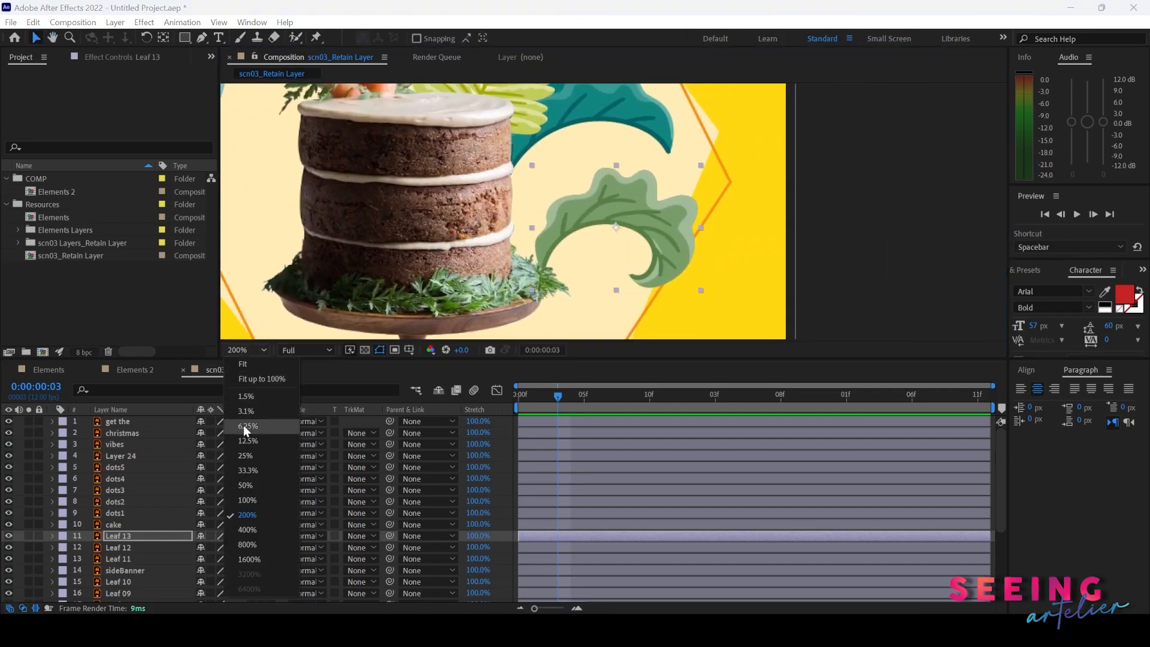
{"action": "left_click", "coordinate": [246, 500]}
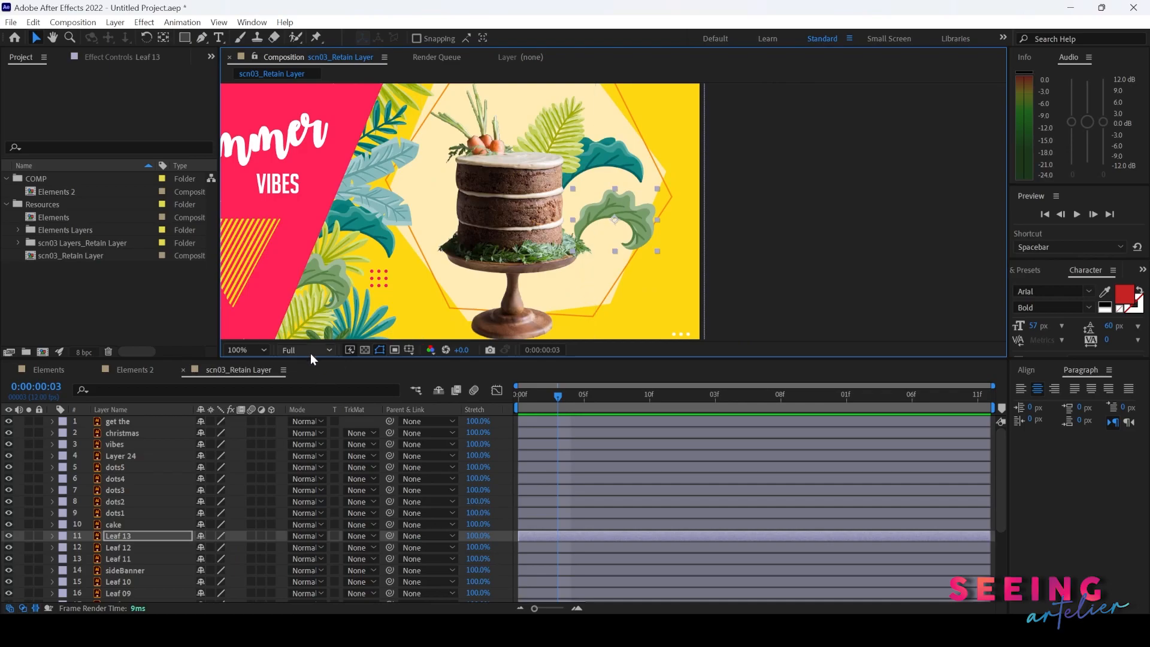
- Scale the Leaf 13 layer up to 960%
{"action": "left_click", "coordinate": [52, 536]}
{"action": "key", "text": "s"}
{"action": "left_click_drag", "start_coordinate": [225, 547], "coordinate": [469, 275]}
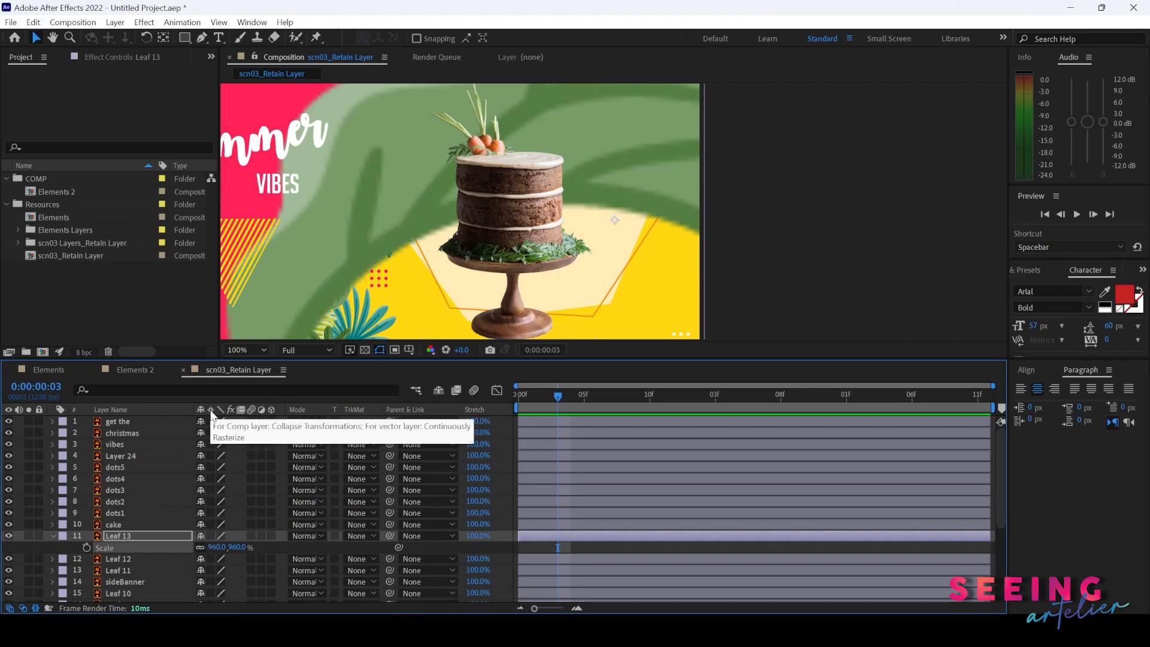
- Enable Continuously Rasterize on Leaf 13 and scale it back down
{"action": "left_click", "coordinate": [211, 535]}
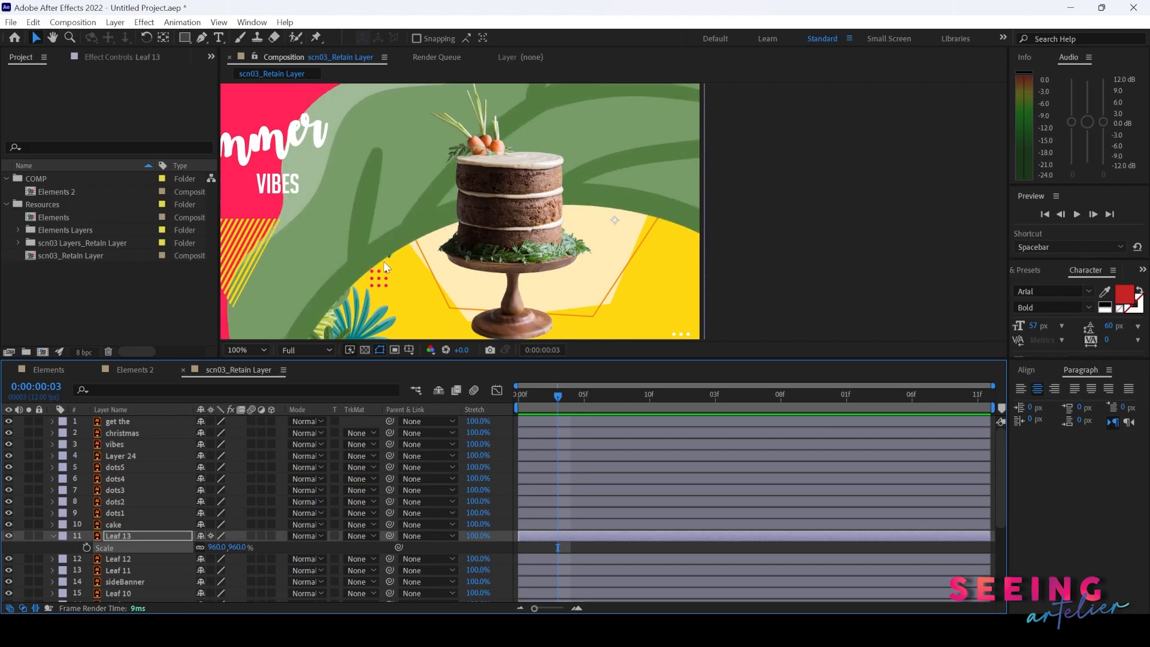
{"action": "left_click_drag", "start_coordinate": [218, 547], "coordinate": [218, 477]}
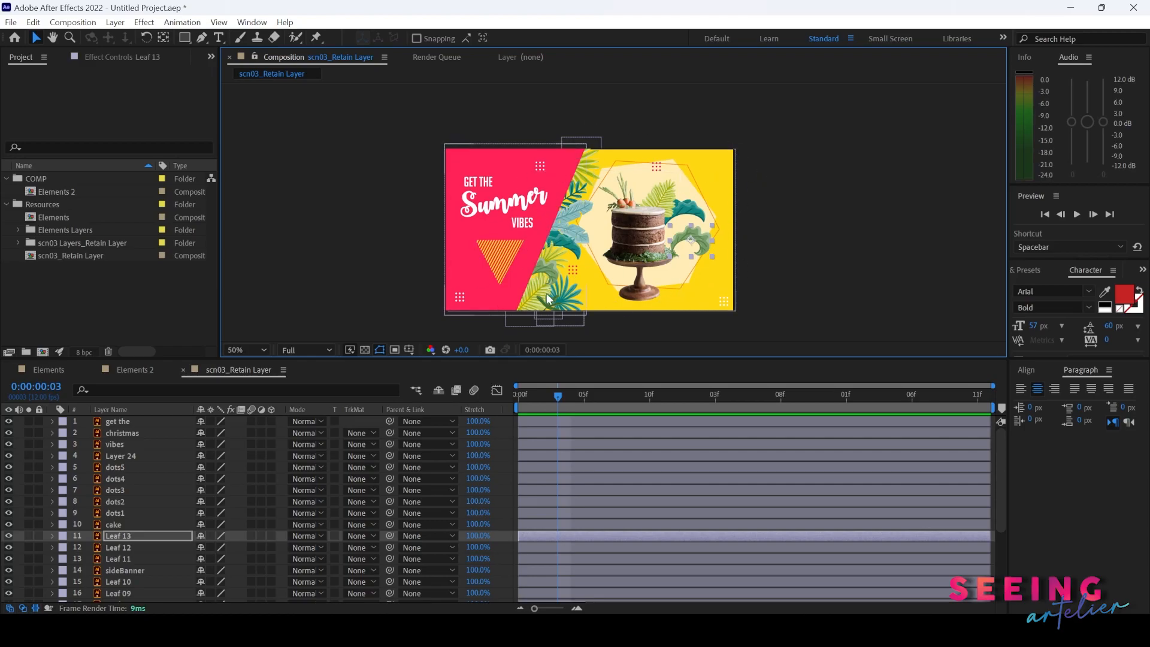
- Switch to Illustrator and recolour the bg rectangle in scn03.ai to light blue
{"action": "mouse_move", "coordinate": [755, 629]}
{"action": "left_click", "coordinate": [754, 560]}
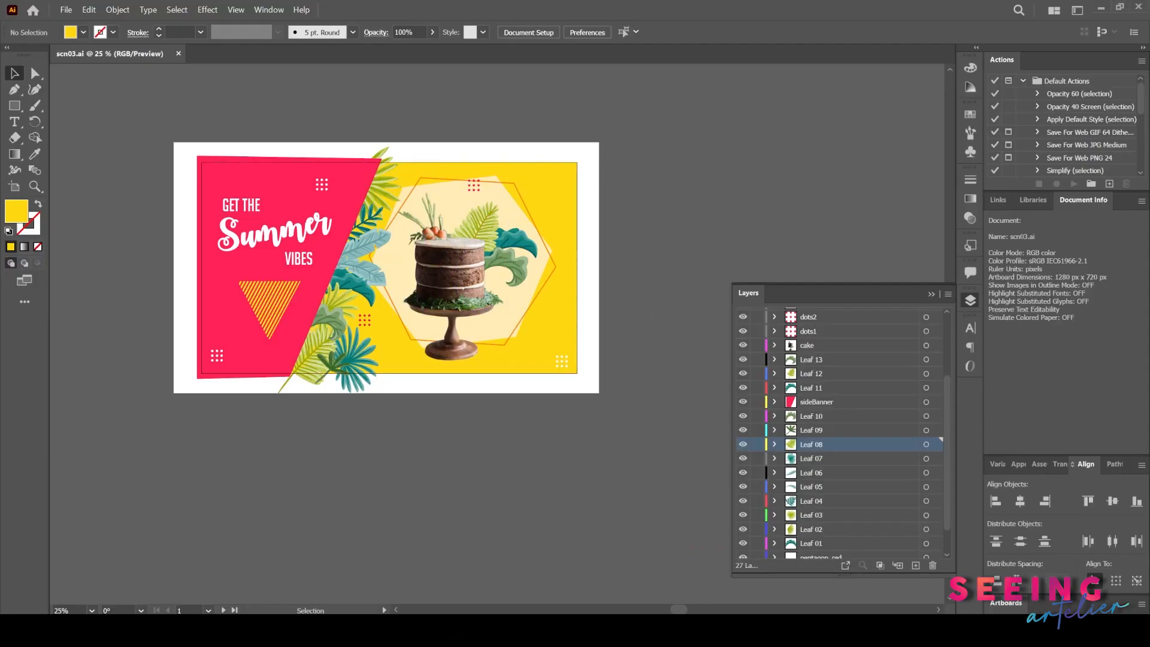
{"action": "left_click", "coordinate": [563, 340]}
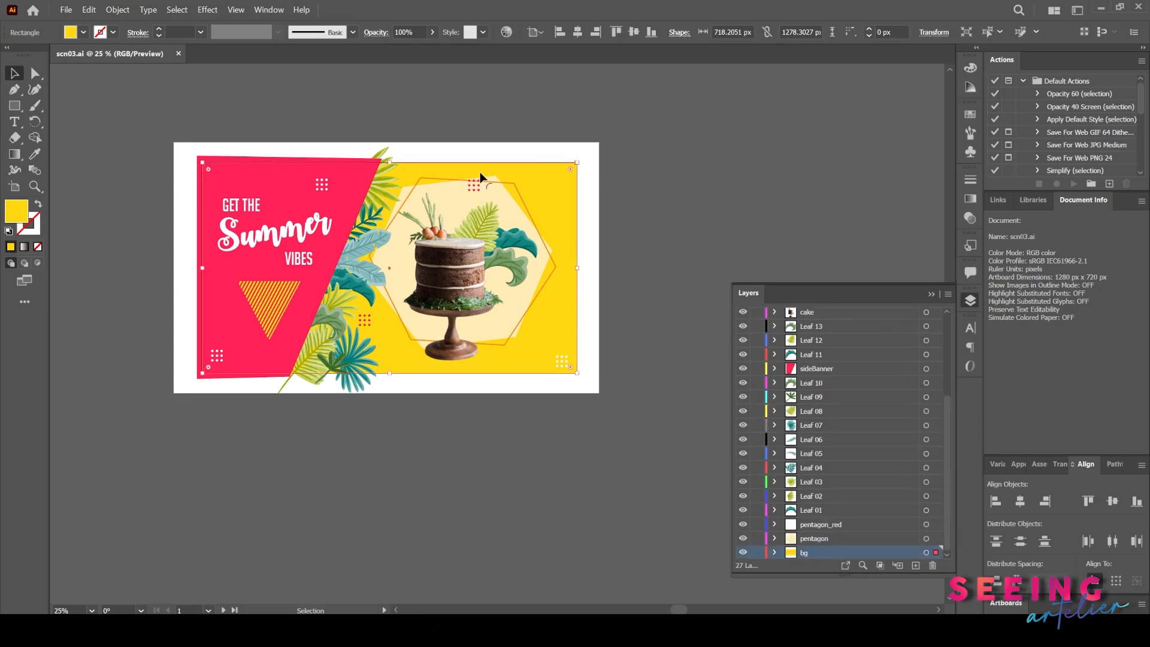
{"action": "double_click", "coordinate": [22, 213]}
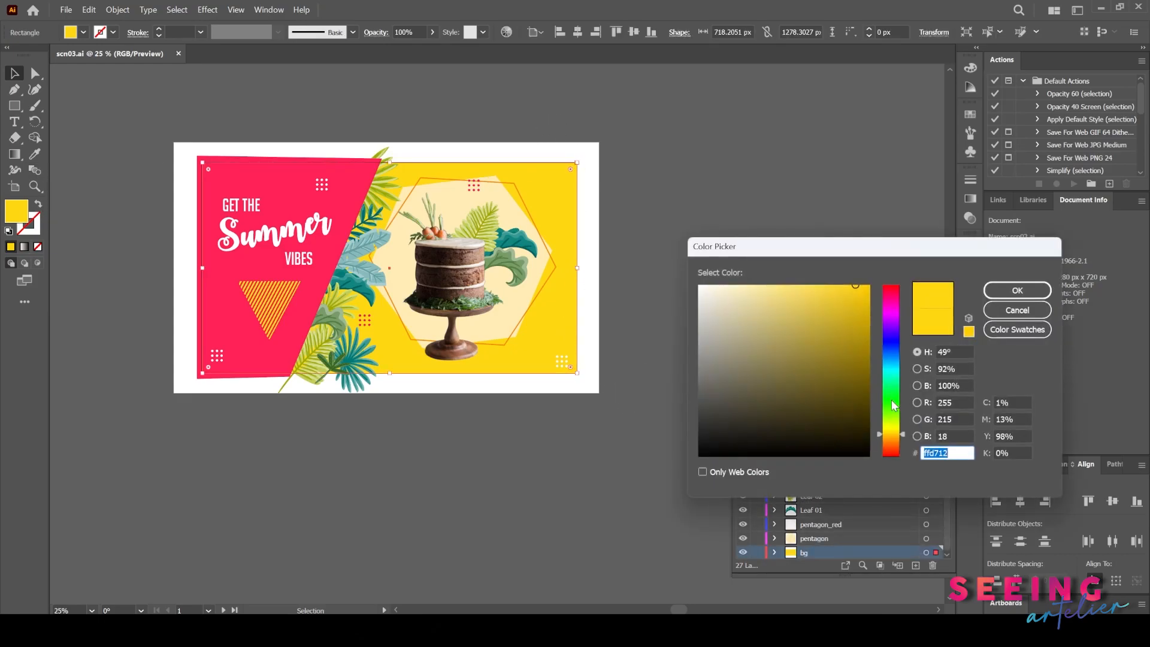
{"action": "mouse_move", "coordinate": [887, 436]}
{"action": "left_mouse_down"}
{"action": "mouse_move", "coordinate": [884, 367]}
{"action": "mouse_move", "coordinate": [856, 323]}
{"action": "mouse_move", "coordinate": [824, 307]}
{"action": "left_mouse_up"}
{"action": "left_click", "coordinate": [1007, 294]}
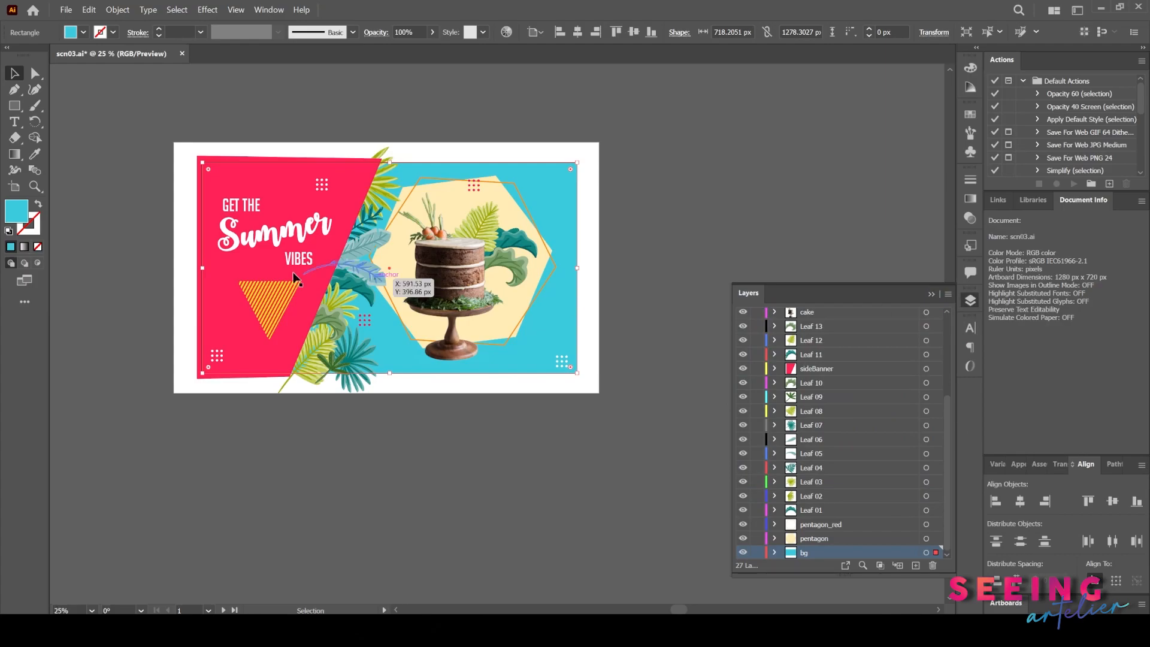
- Recolour the sideBanner shape blue and save scn03.ai
{"action": "left_click", "coordinate": [310, 223]}
{"action": "double_click", "coordinate": [16, 211]}
{"action": "left_click_drag", "start_coordinate": [880, 366], "coordinate": [885, 353]}
{"action": "left_click", "coordinate": [1016, 290]}
{"action": "left_click", "coordinate": [584, 484]}
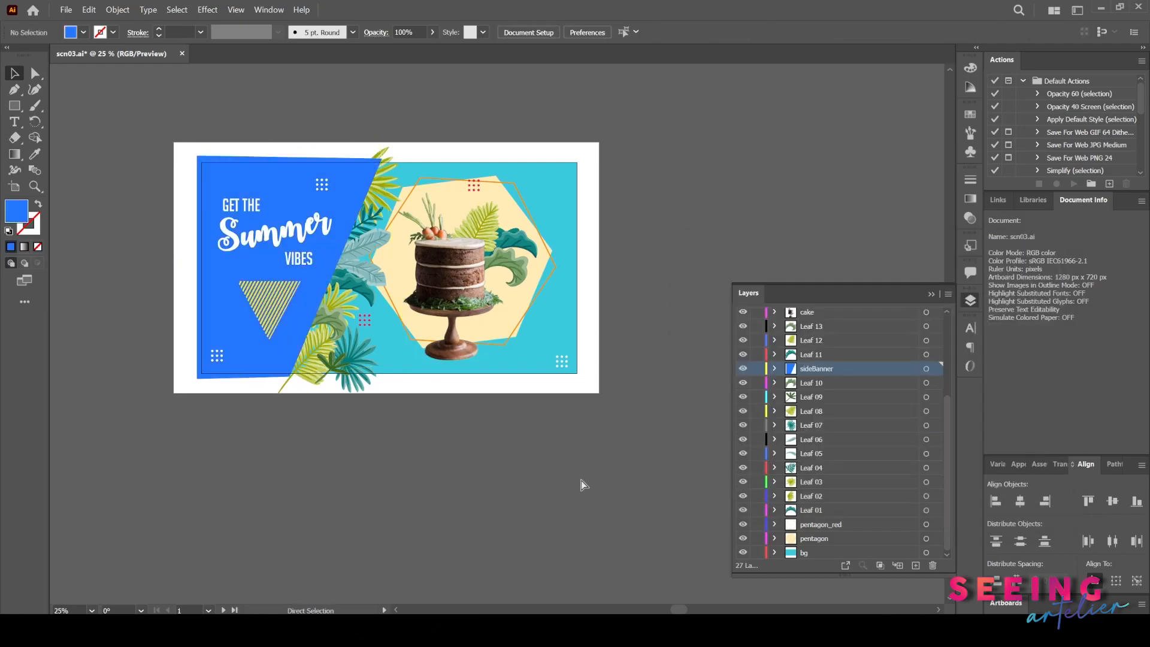
{"action": "key", "text": "ctrl+s"}
{"action": "key", "text": "Return"}
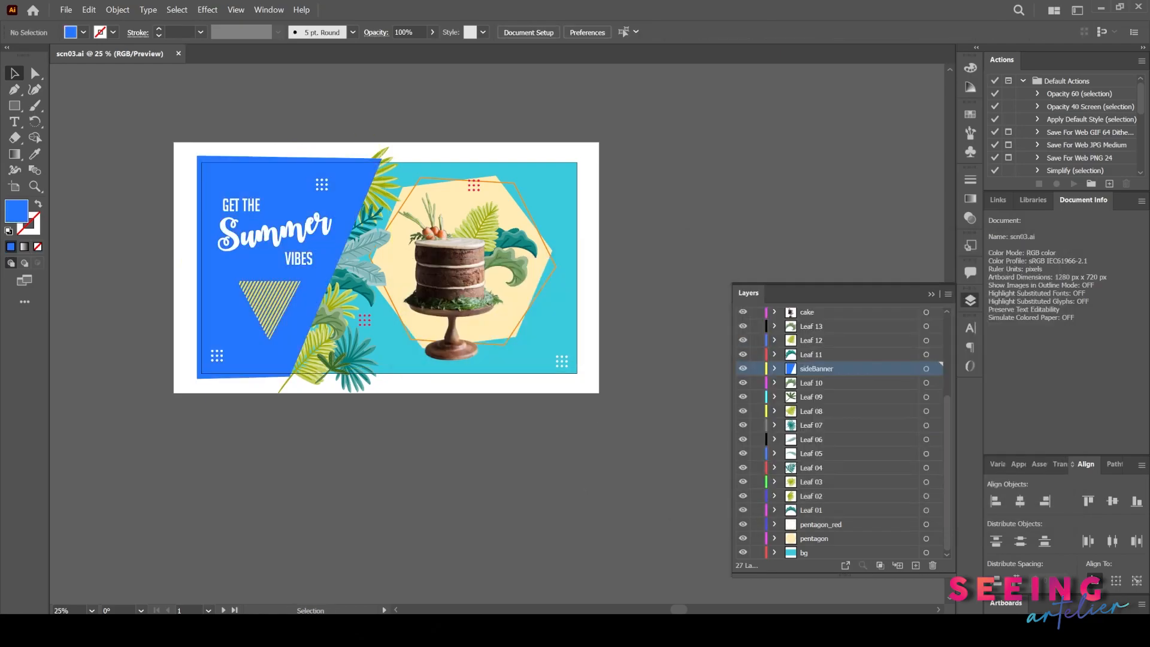
- Switch back to After Effects and review the scn03_Retain Layer composition with the updated colours
{"action": "left_click", "coordinate": [665, 630]}
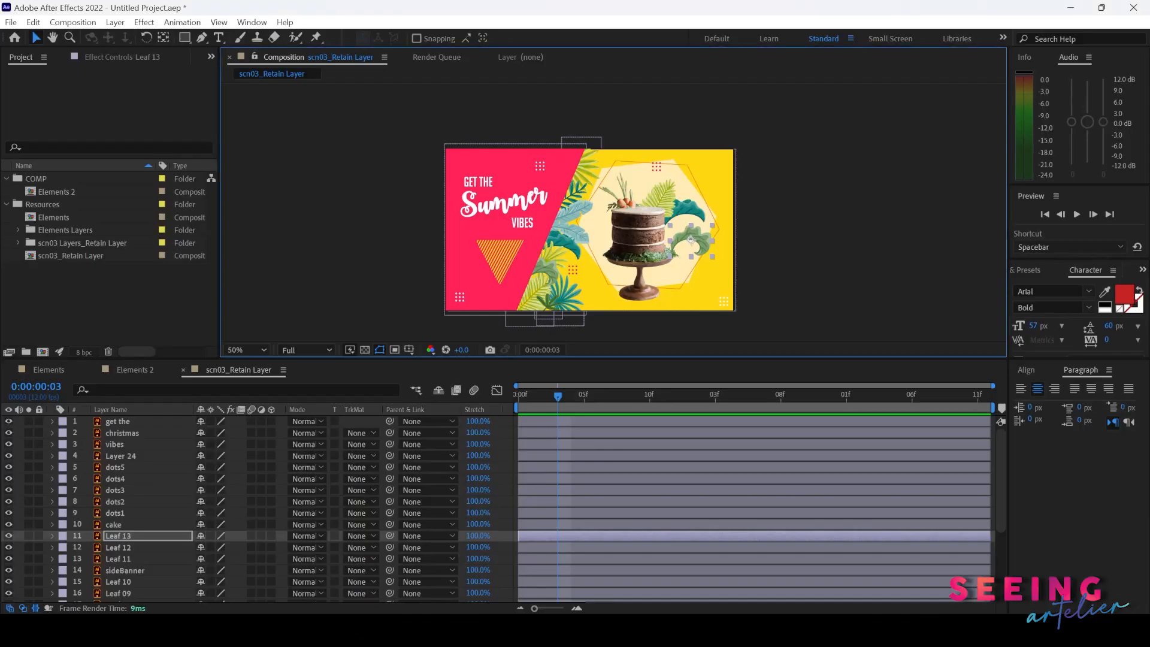
{"action": "left_click", "coordinate": [551, 396]}
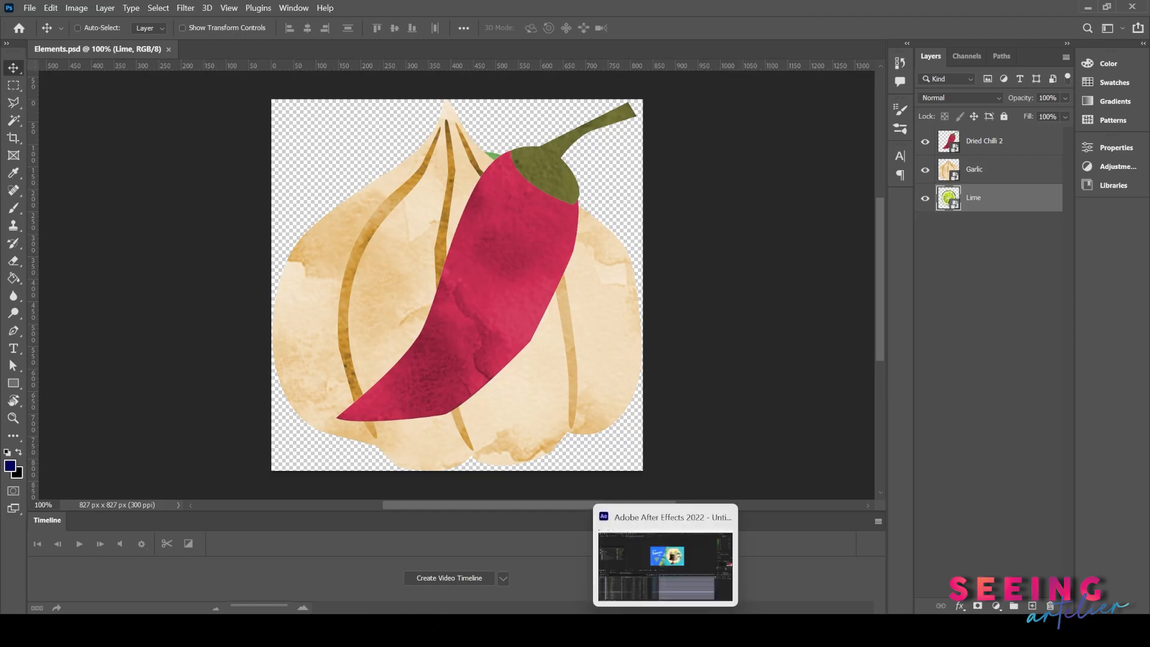
{"action": "left_click", "coordinate": [665, 574]}
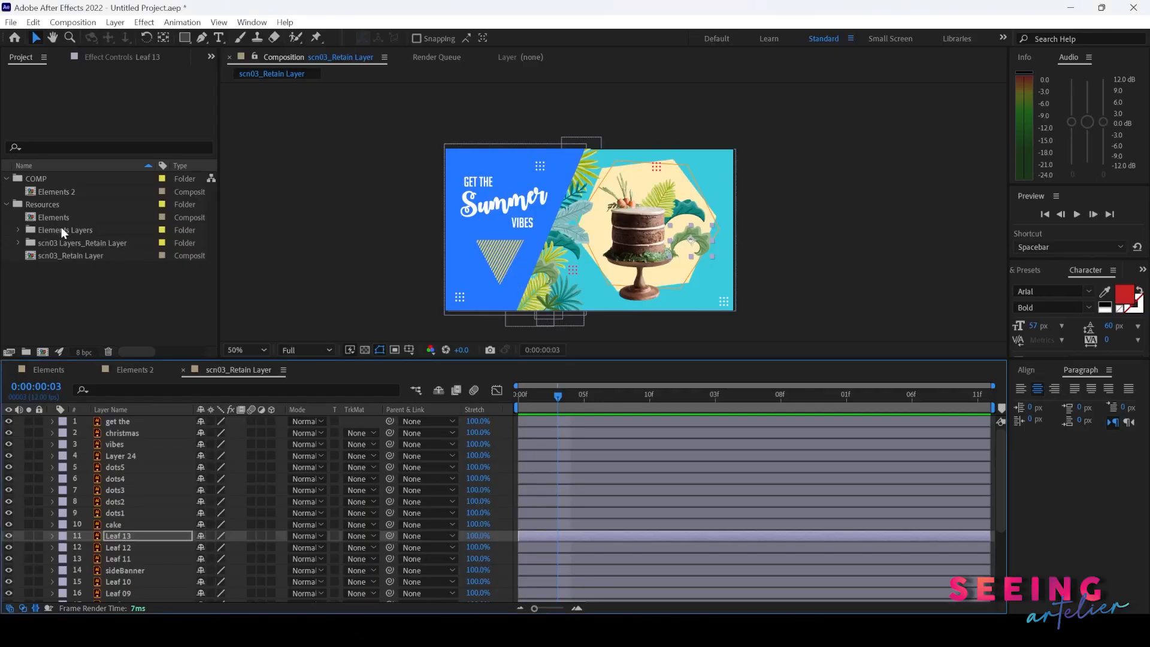